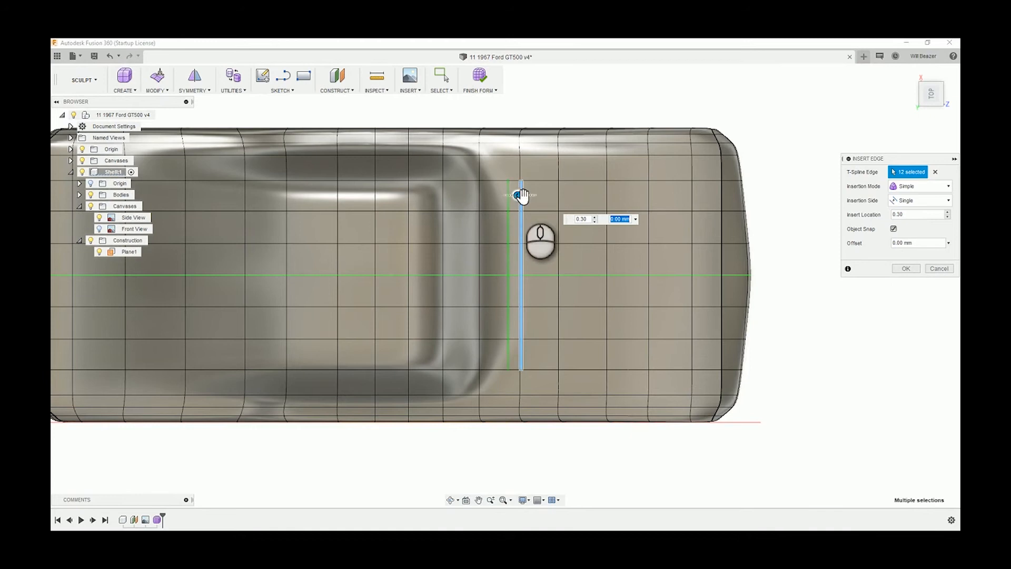
- Insert a single-sided edge from the 12 selected edges behind the hood toward the windshield base, with insert location 0.659
drag(521, 195, 519, 195)
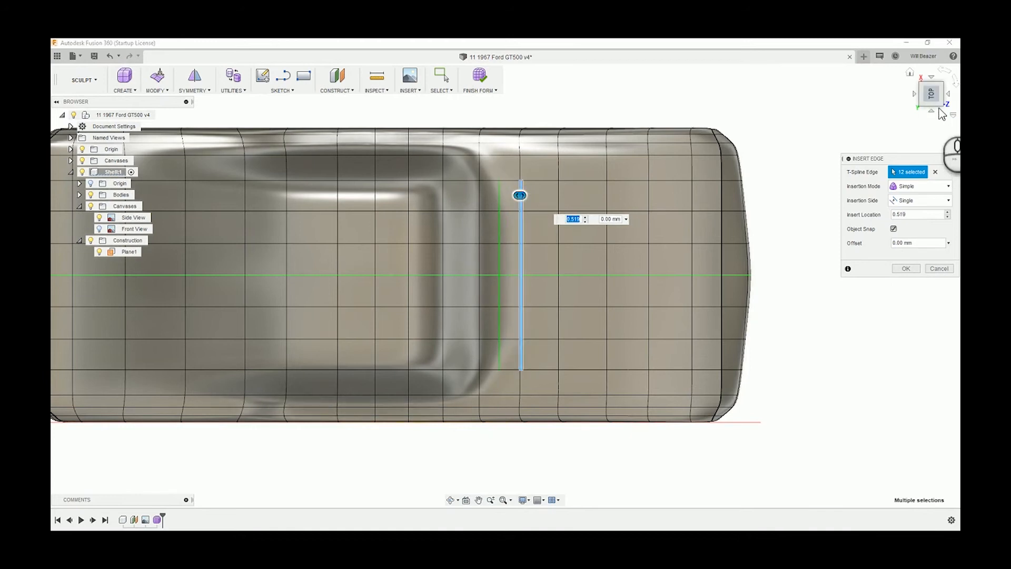
click(932, 112)
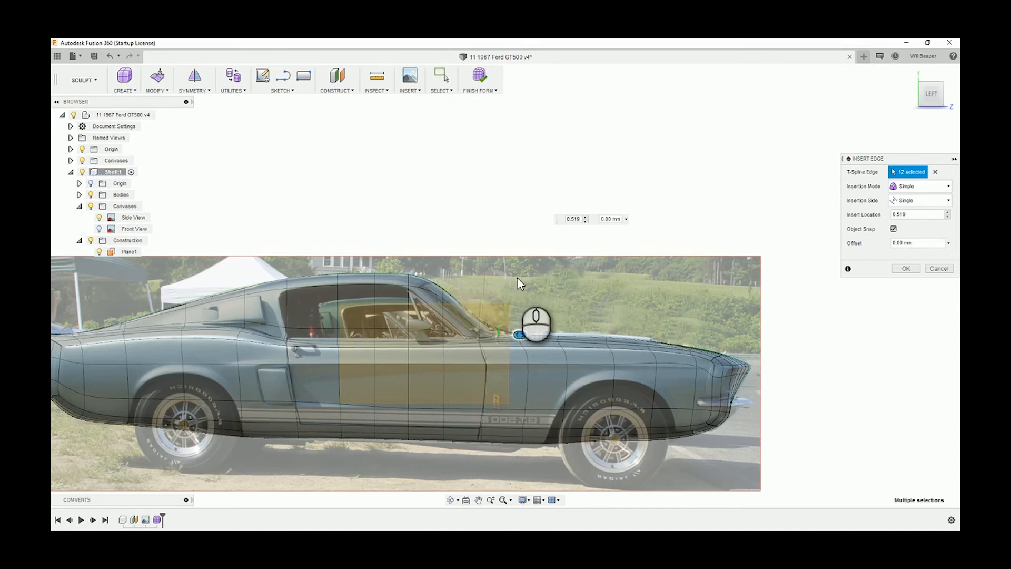
scroll(496, 337, up, 5)
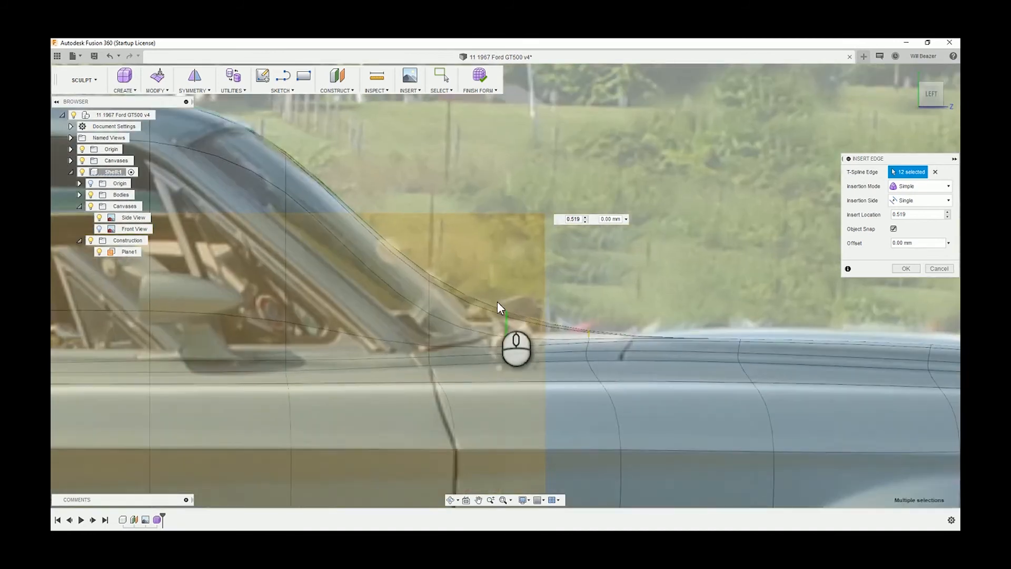
shift+middle_drag(630, 298, 597, 341)
drag(588, 341, 589, 343)
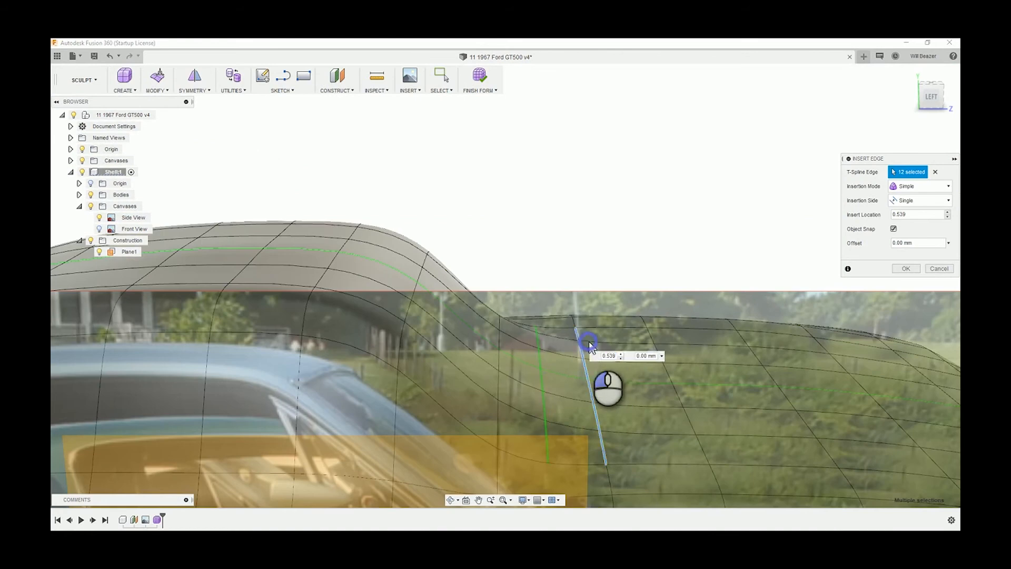
click(622, 354)
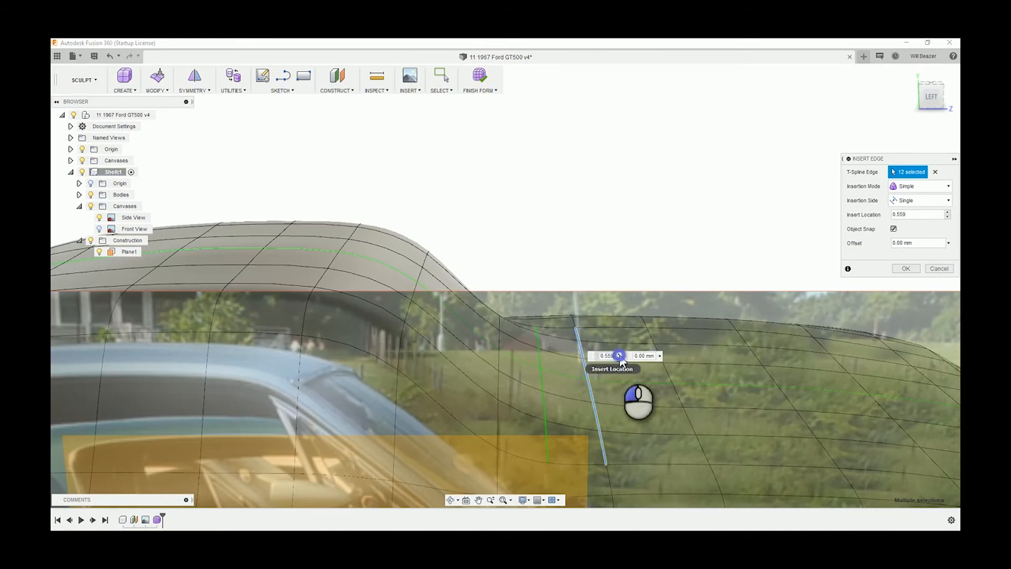
click(933, 98)
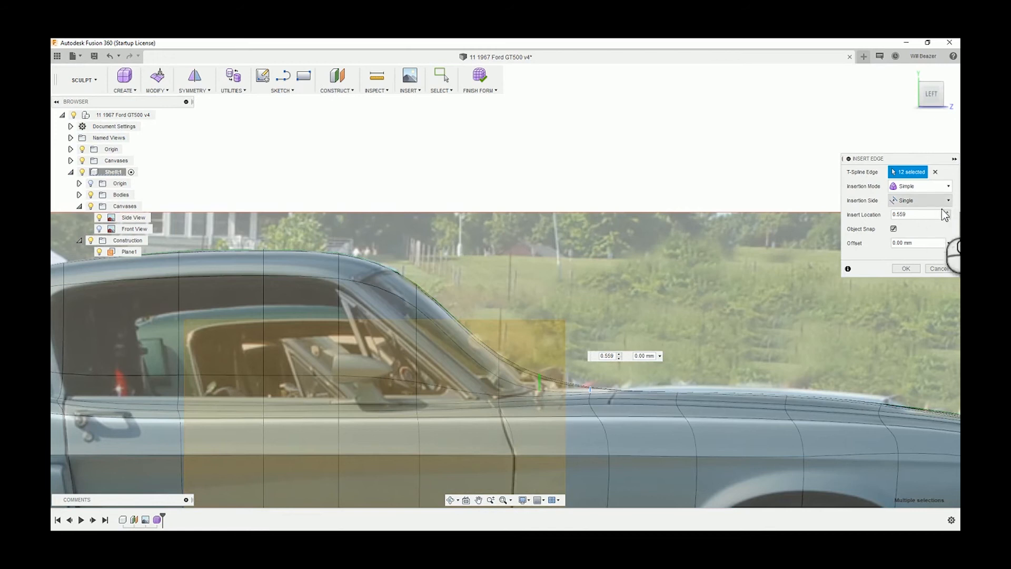
click(948, 213)
click(948, 213)
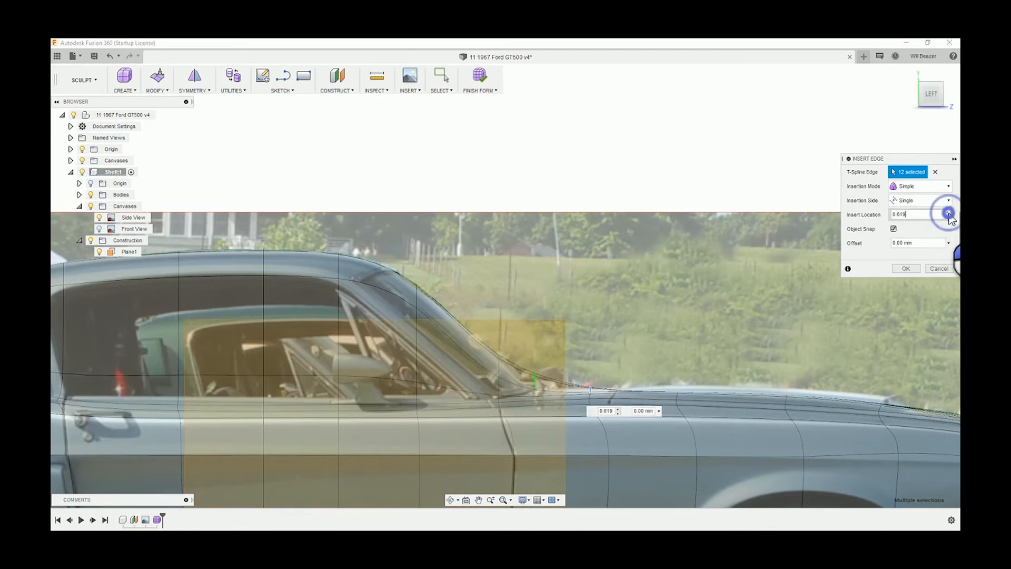
click(948, 213)
click(948, 212)
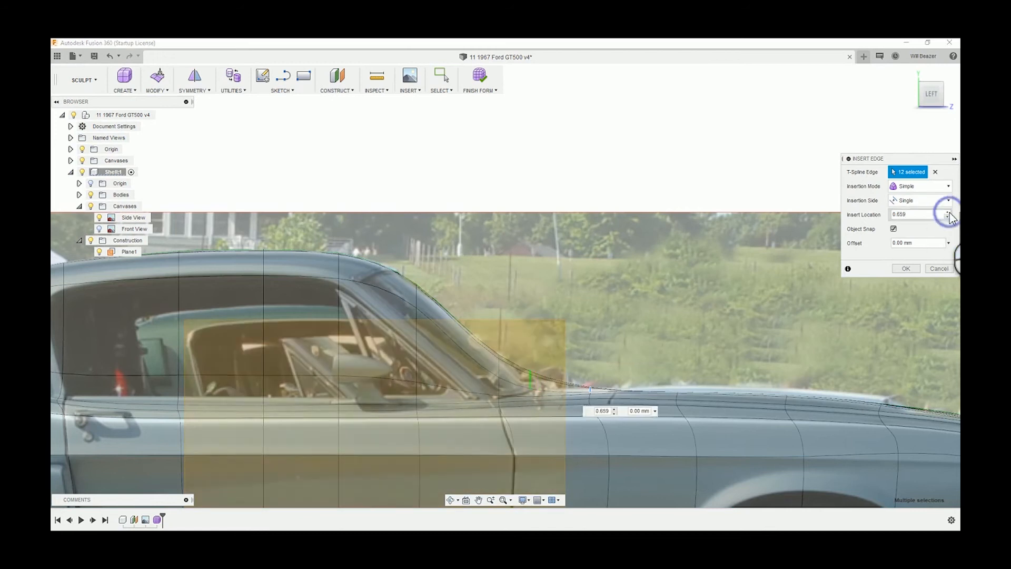
click(909, 269)
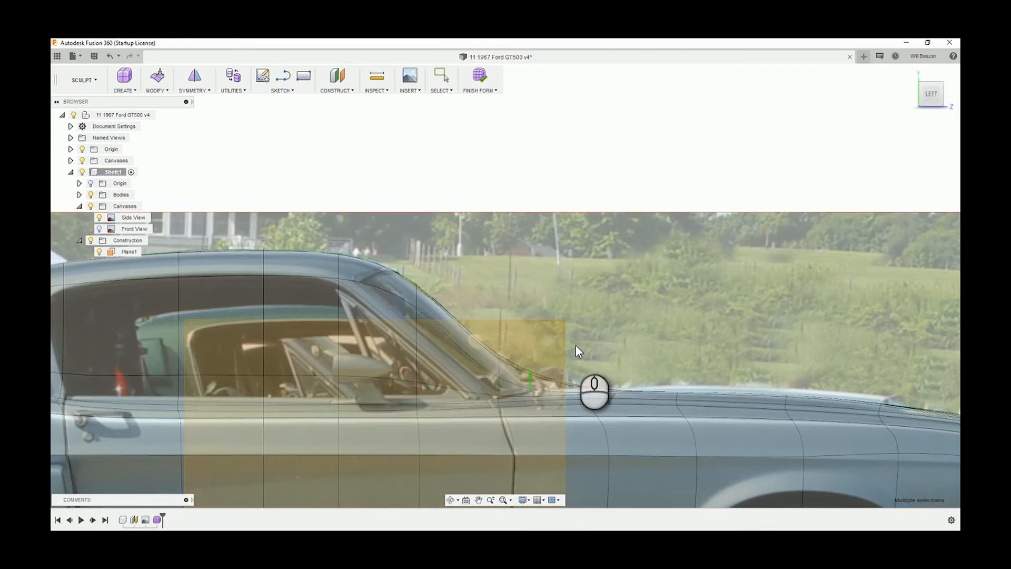
click(558, 353)
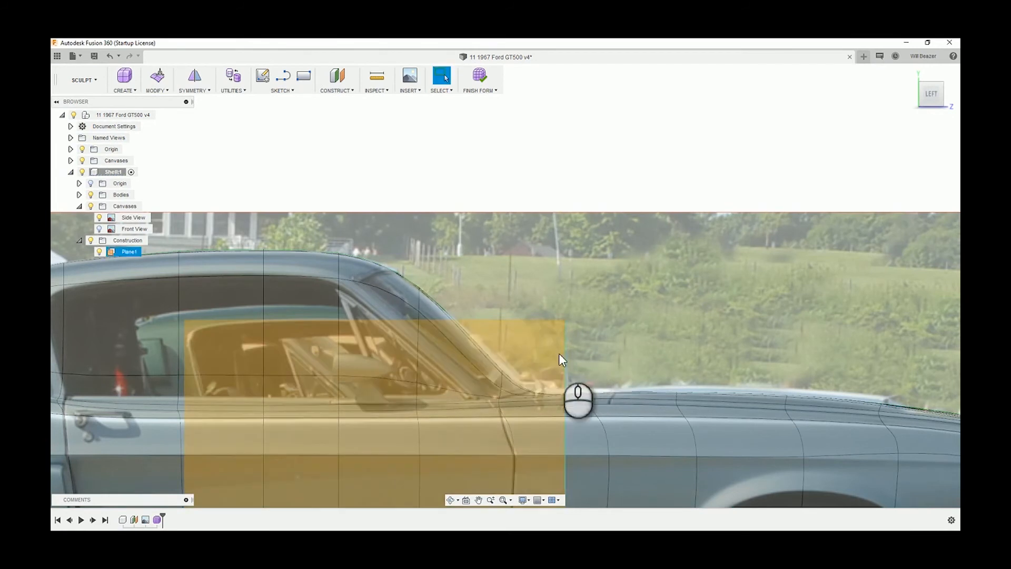
scroll(558, 352, down, 3)
click(596, 211)
scroll(513, 321, up, 3)
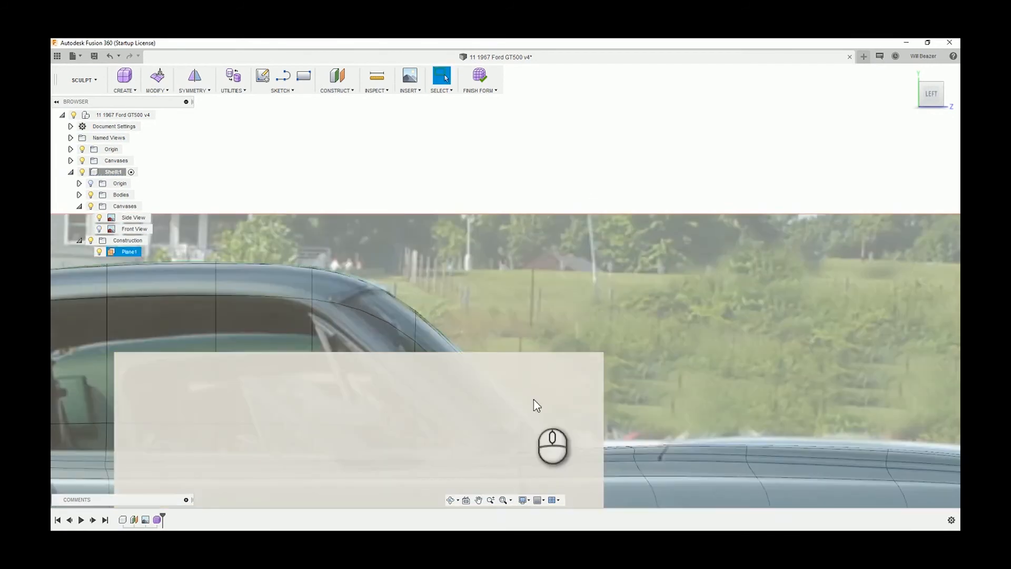
- Raise the three vertices across the lower half of the windshield with Edit Form to follow the side-view photo
shift+middle_drag(650, 323, 874, 278)
scroll(758, 297, down, 3)
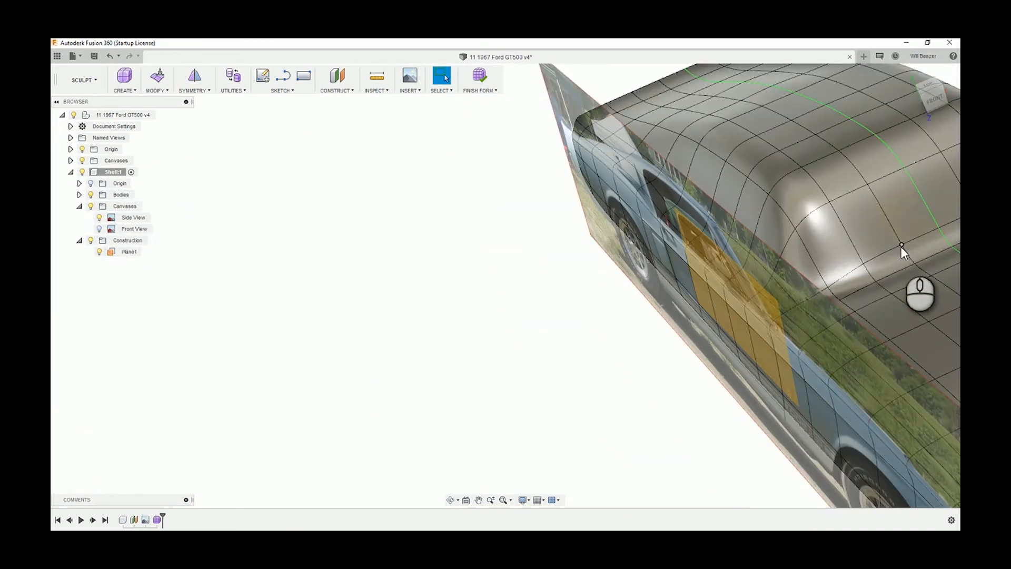
click(938, 229)
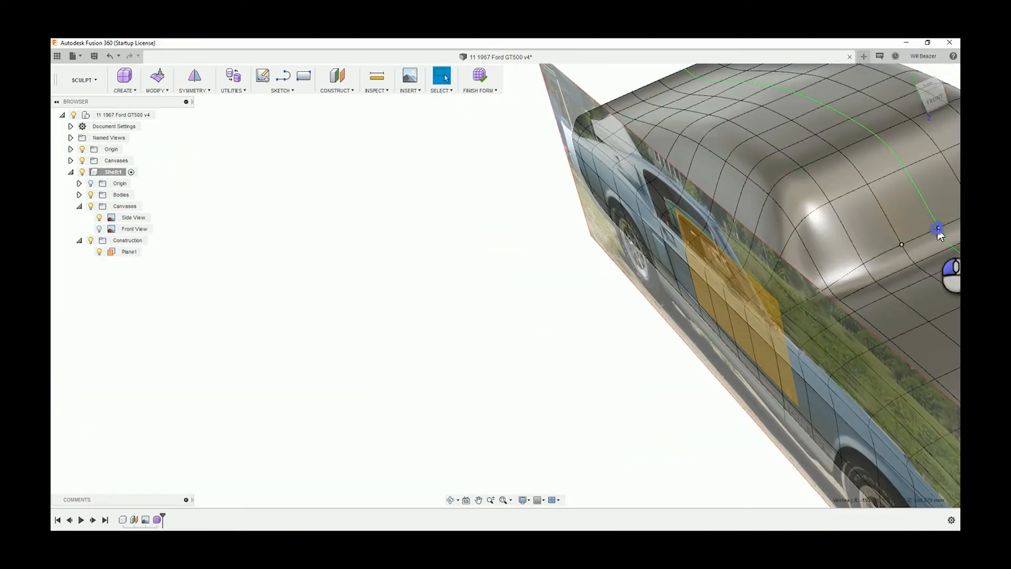
click(863, 263)
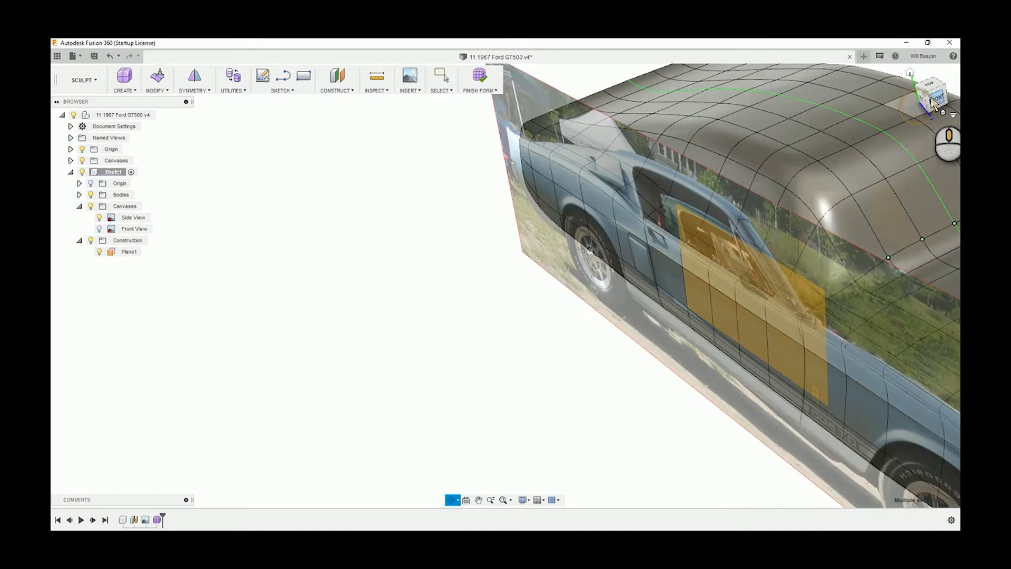
click(910, 110)
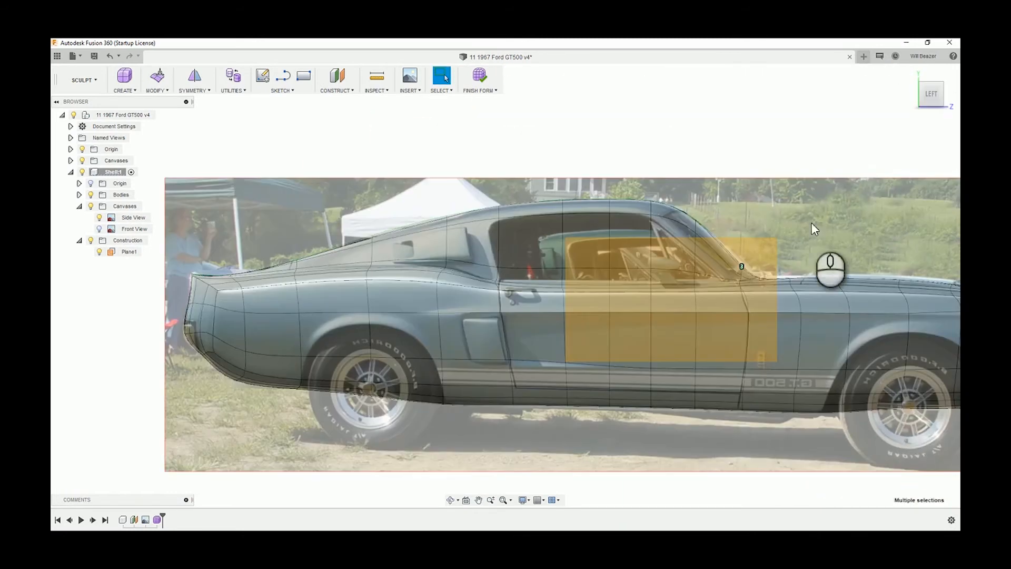
scroll(824, 266, up, 5)
click(162, 78)
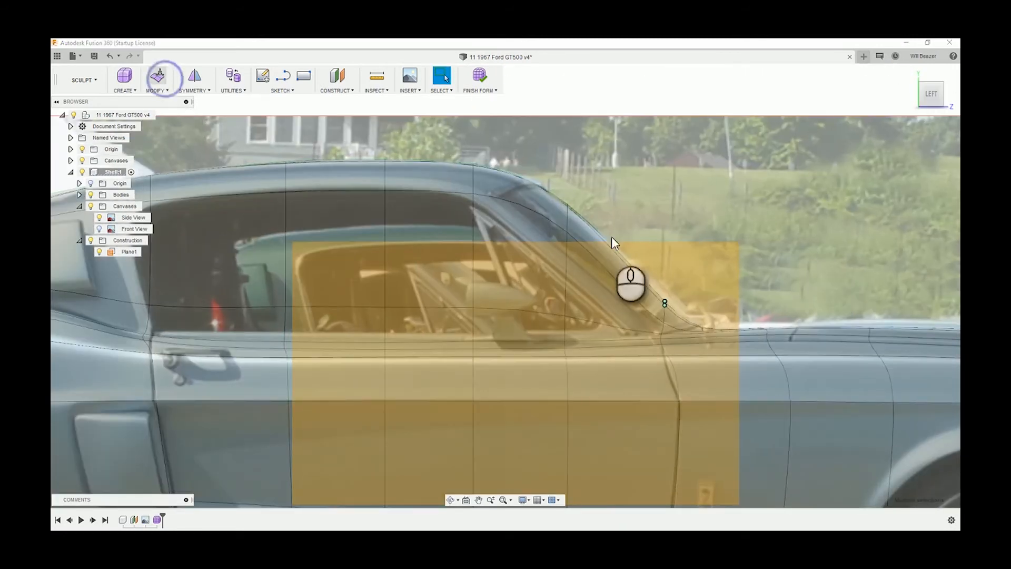
drag(665, 273, 667, 257)
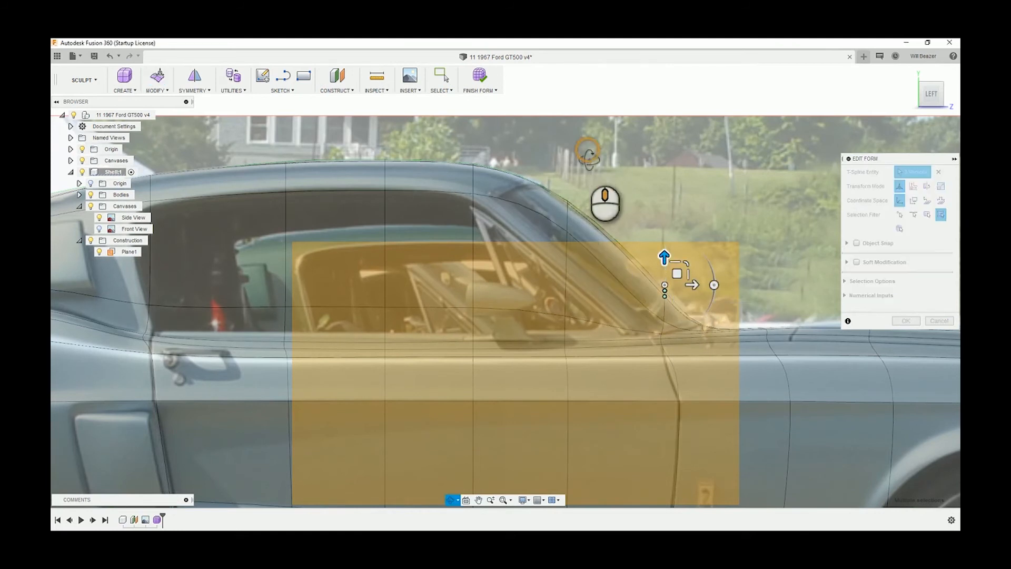
- Lower the three vertices across the upper windshield by about 18 mm to match the glass line in the side-view photo
scroll(581, 164, down, 3)
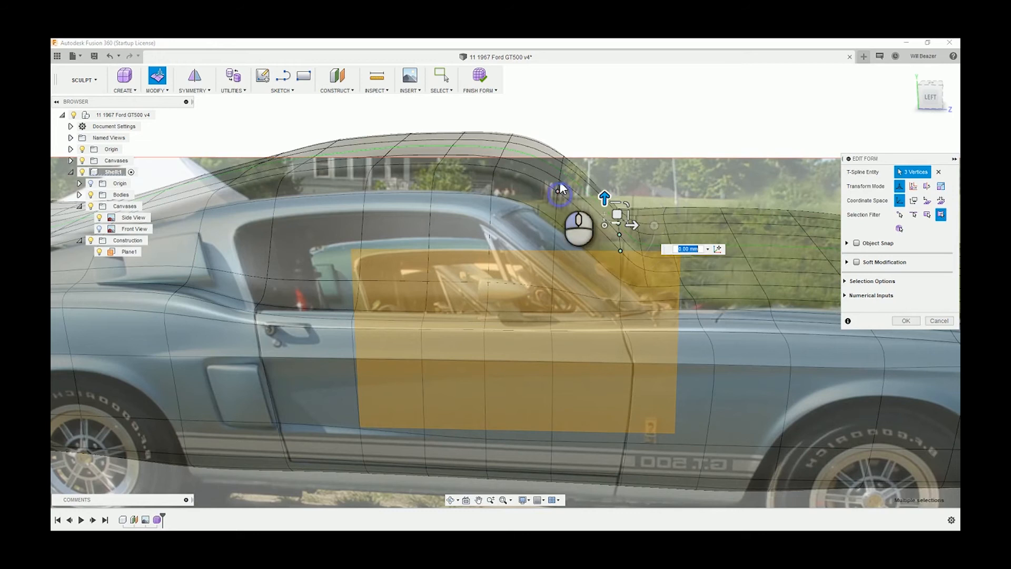
click(589, 100)
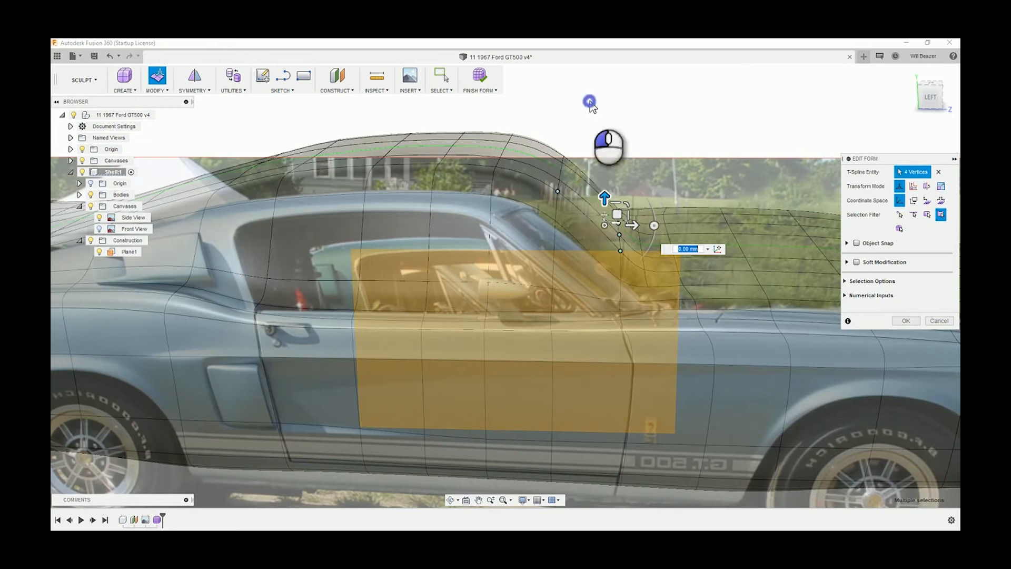
click(561, 177)
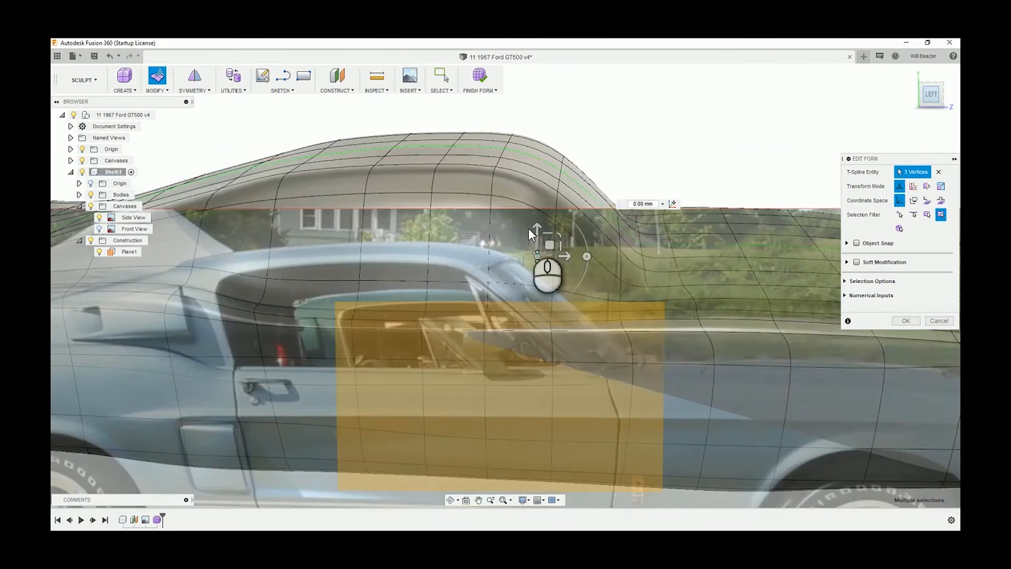
scroll(529, 234, up, 10)
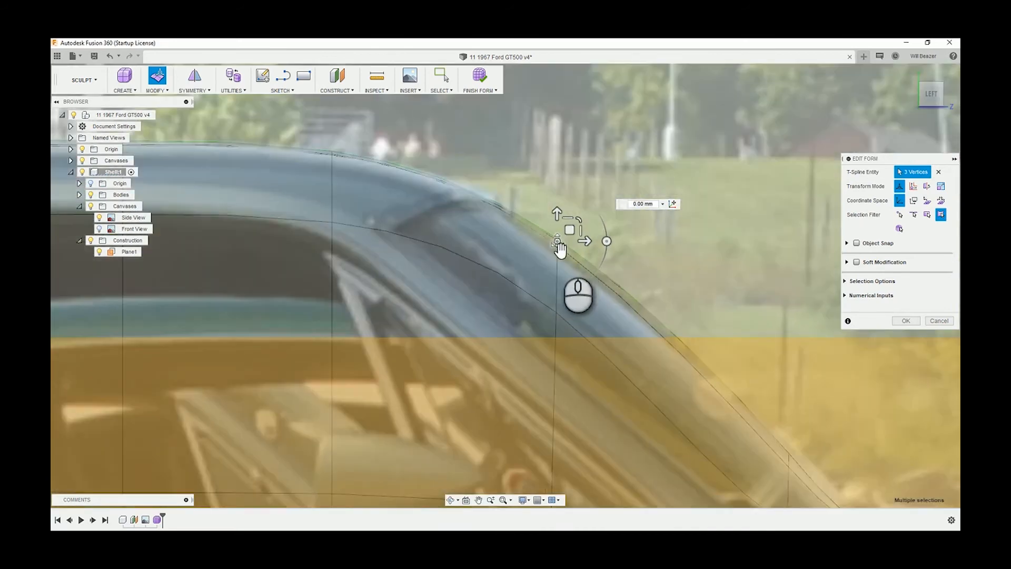
scroll(558, 251, up, 4)
scroll(555, 276, down, 4)
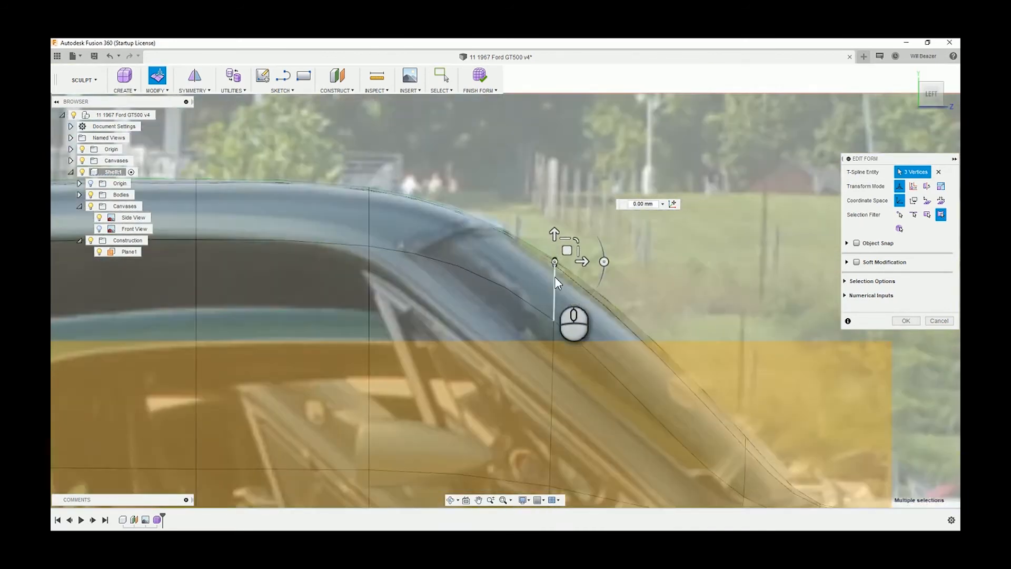
scroll(554, 282, down, 2)
drag(551, 238, 554, 256)
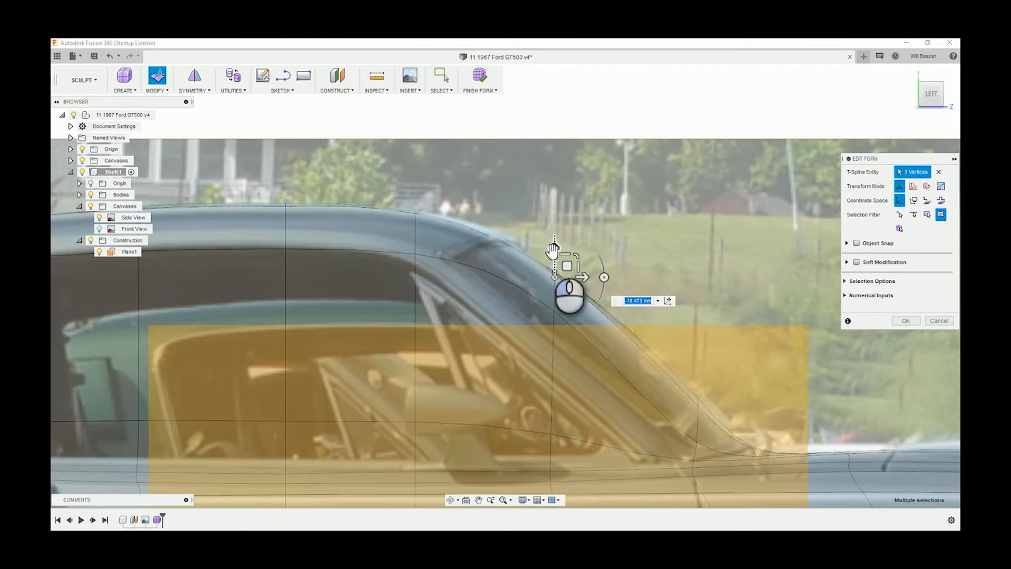
click(603, 103)
- Move the three central vertices on the roof's front row about 21 mm forward to match the side-view photo
scroll(504, 169, down, 3)
shift+middle_drag(503, 167, 503, 180)
scroll(441, 99, down, 2)
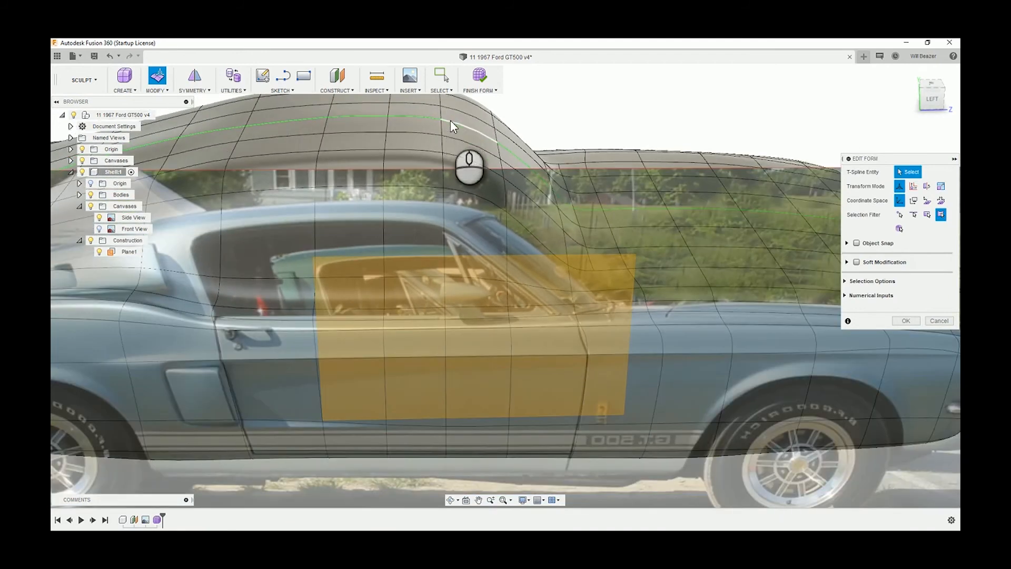
middle_drag(450, 121, 440, 244)
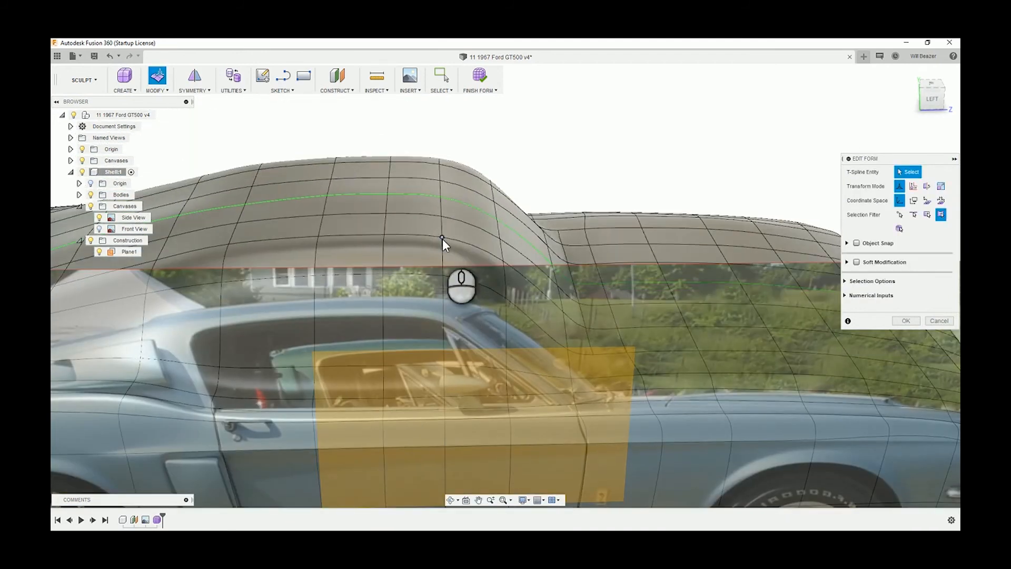
click(442, 238)
scroll(450, 188, up, 3)
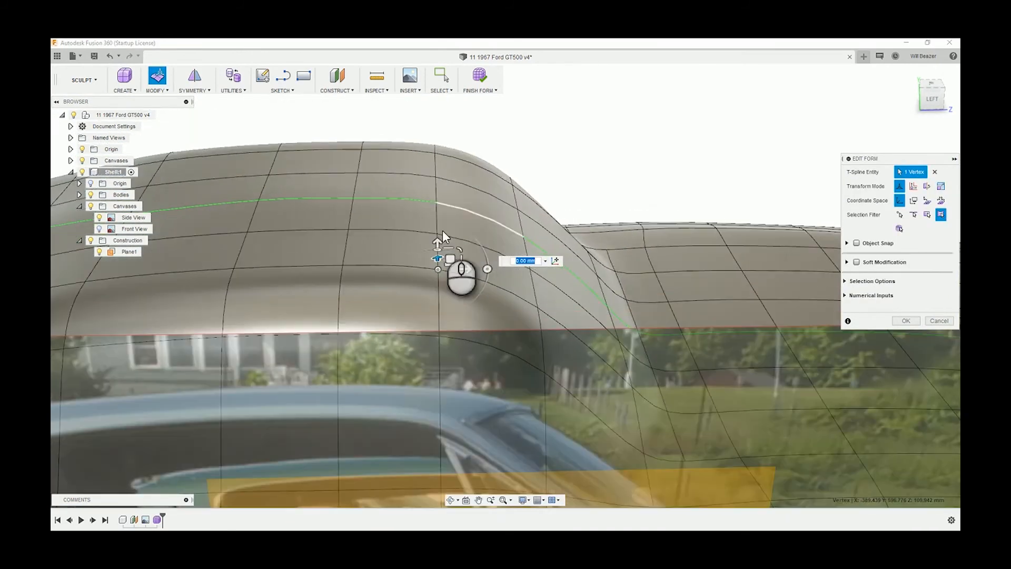
shift+click(437, 202)
shift+click(437, 201)
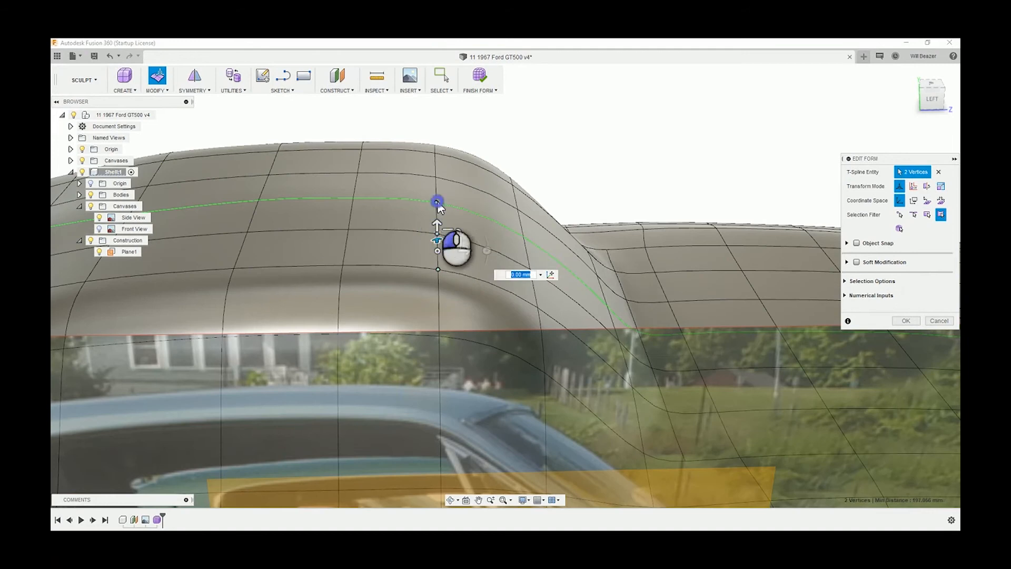
shift+click(435, 176)
shift+click(434, 152)
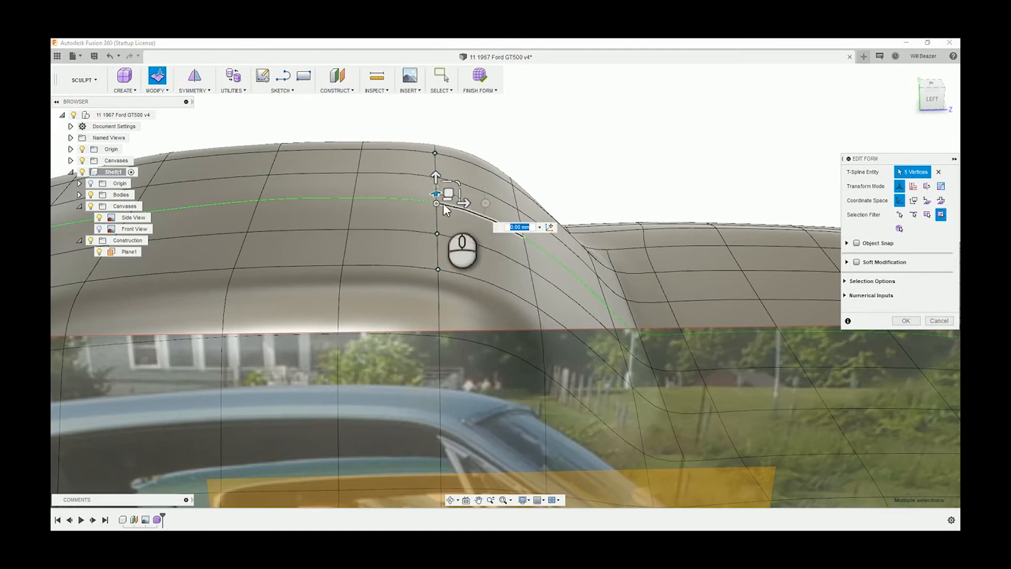
shift+click(434, 153)
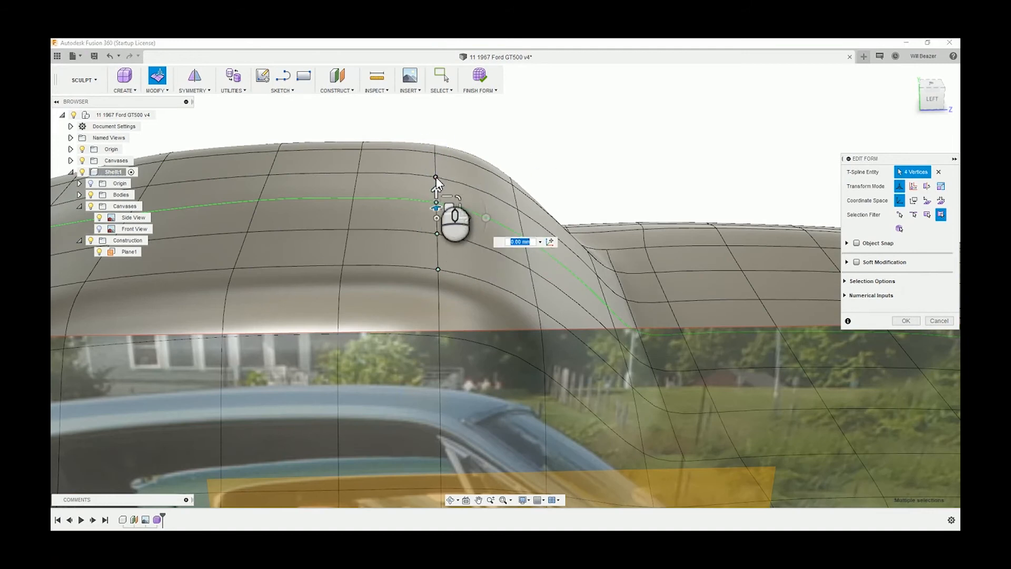
shift+click(436, 177)
click(938, 100)
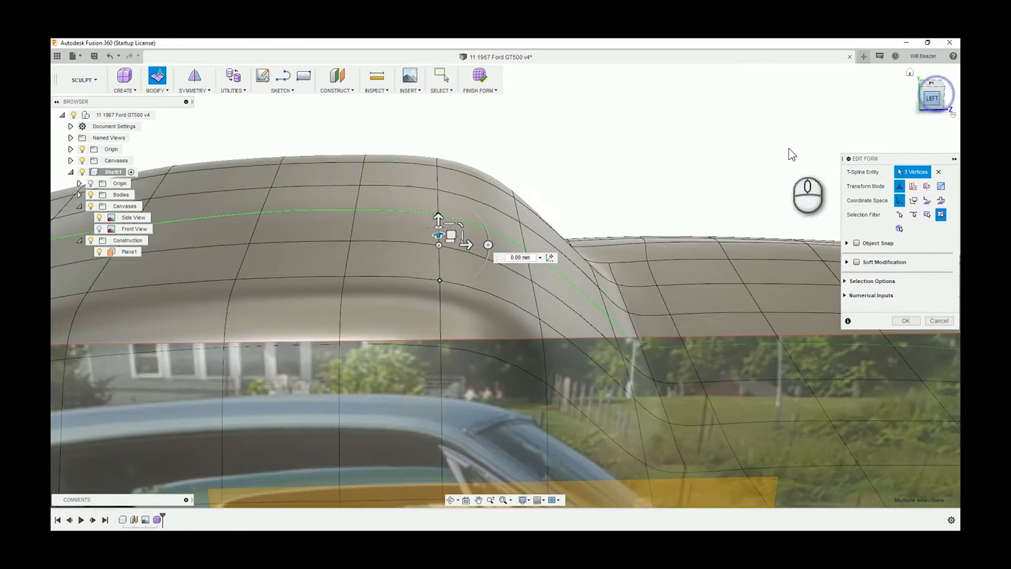
middle_drag(542, 398, 523, 185)
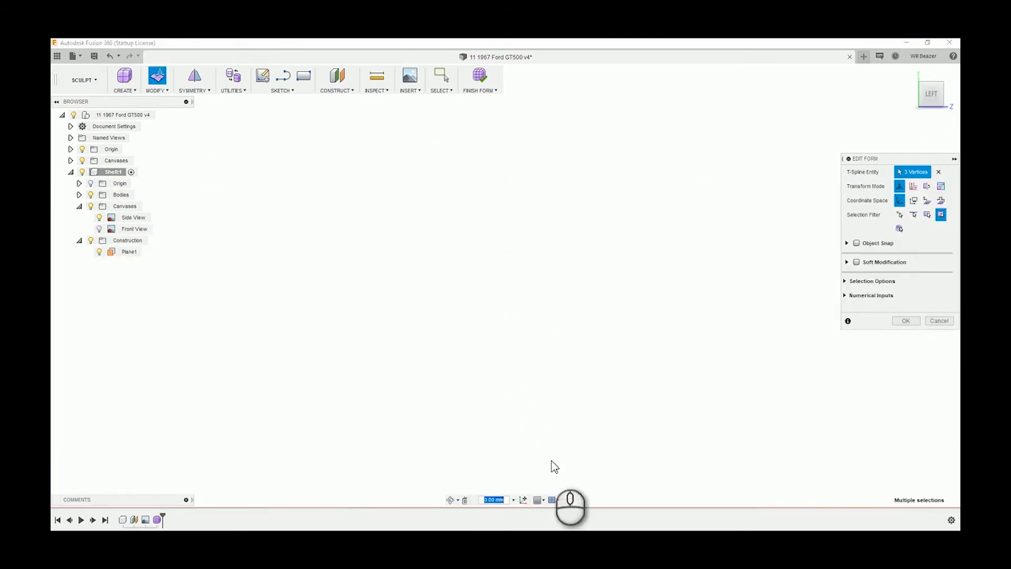
middle_drag(550, 467, 541, 353)
scroll(544, 354, up, 3)
scroll(529, 435, up, 5)
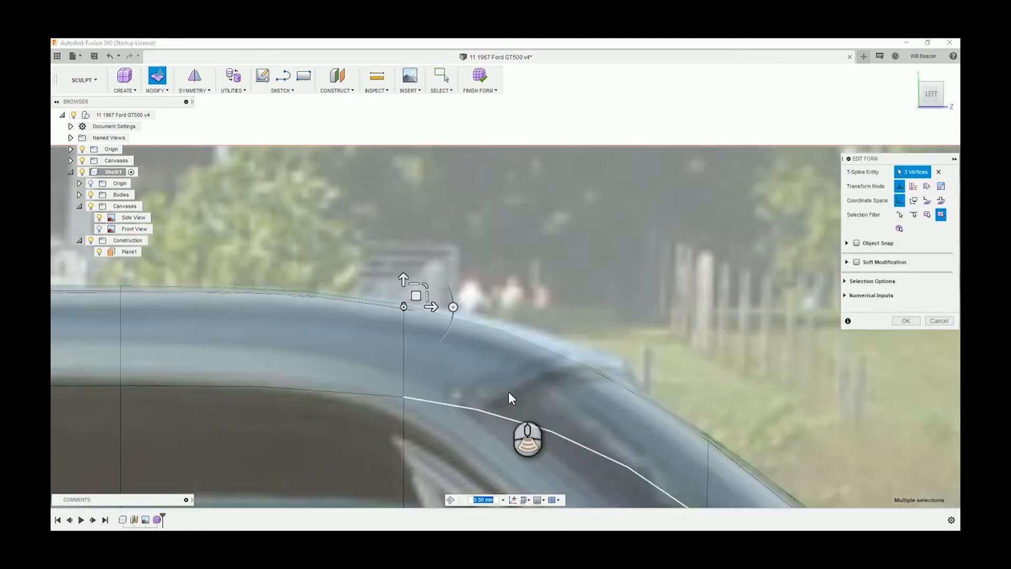
drag(436, 308, 466, 307)
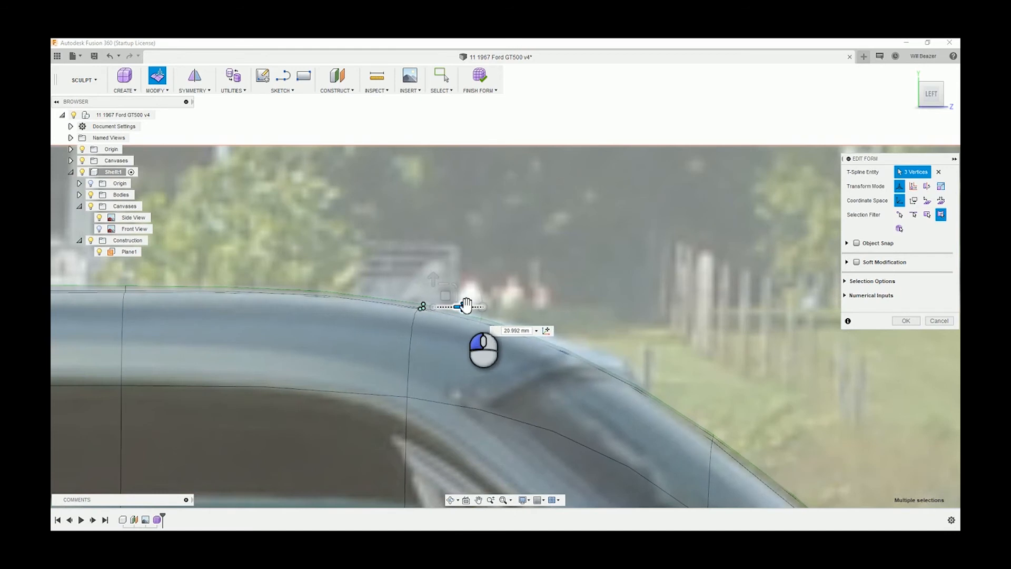
scroll(498, 305, down, 6)
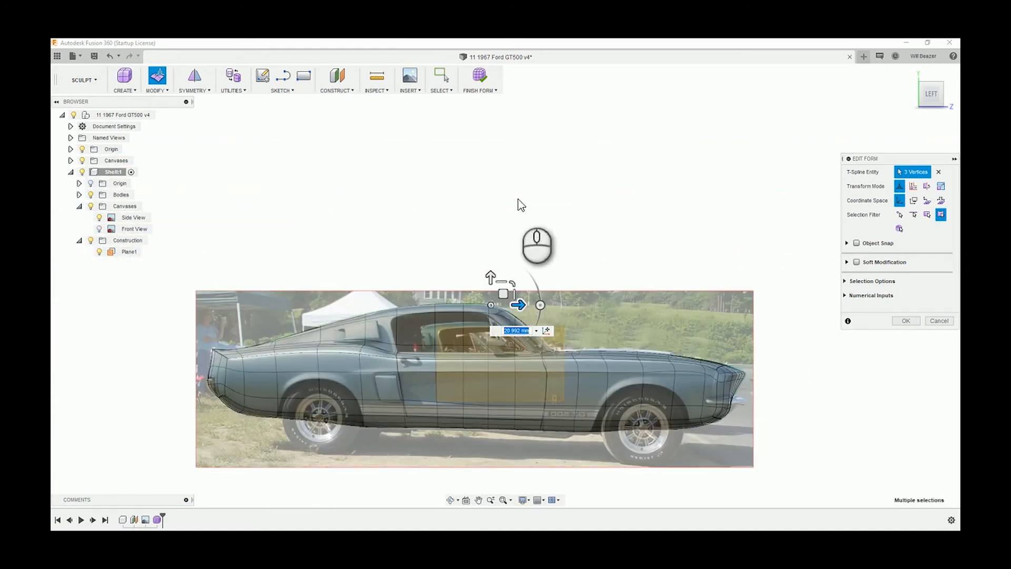
shift+middle_drag(647, 301, 592, 326)
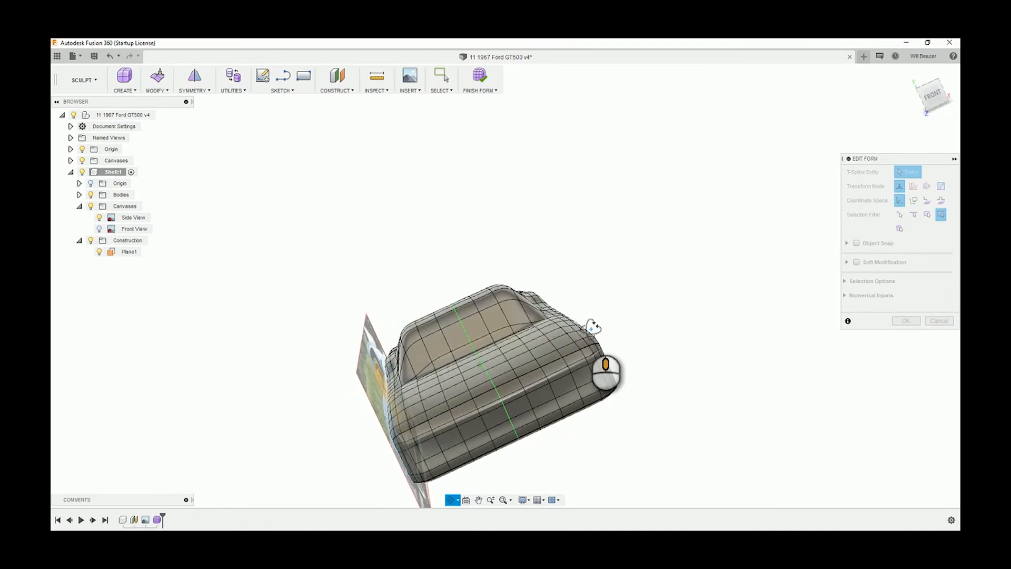
- Hide the Side View canvas, show the Front View canvas, and view the body straight from the front
scroll(562, 341, down, 5)
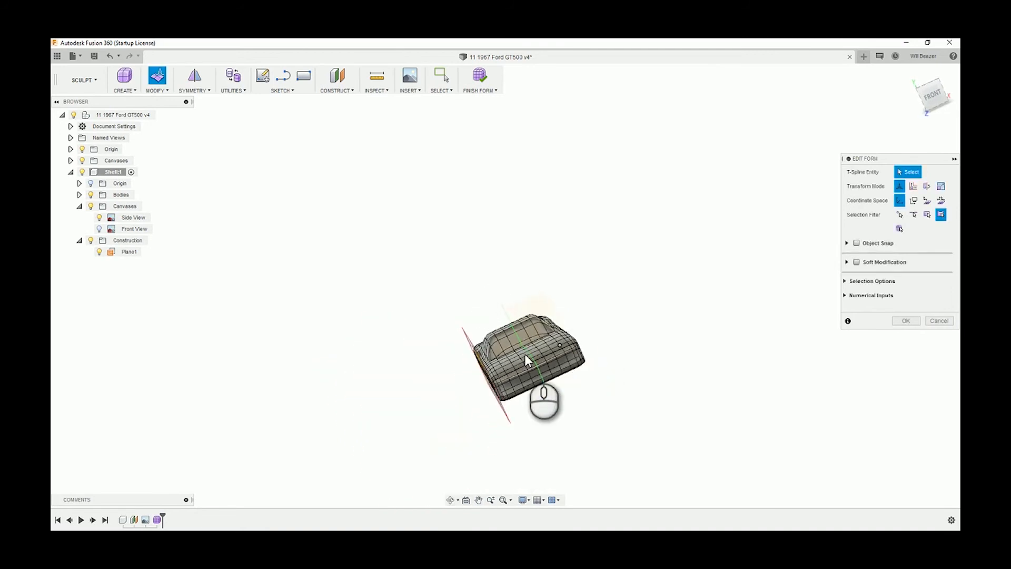
shift+middle_drag(527, 359, 616, 329)
click(99, 229)
click(935, 100)
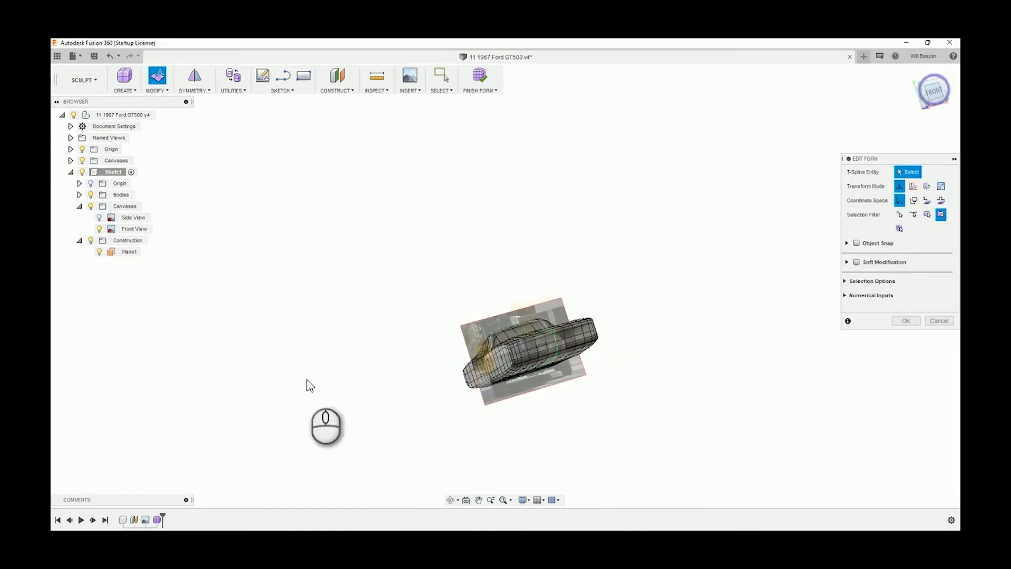
- Examine how the body's fender and windshield-pillar outline compares with the car in the front-view photo
scroll(498, 340, up, 5)
scroll(498, 340, up, 3)
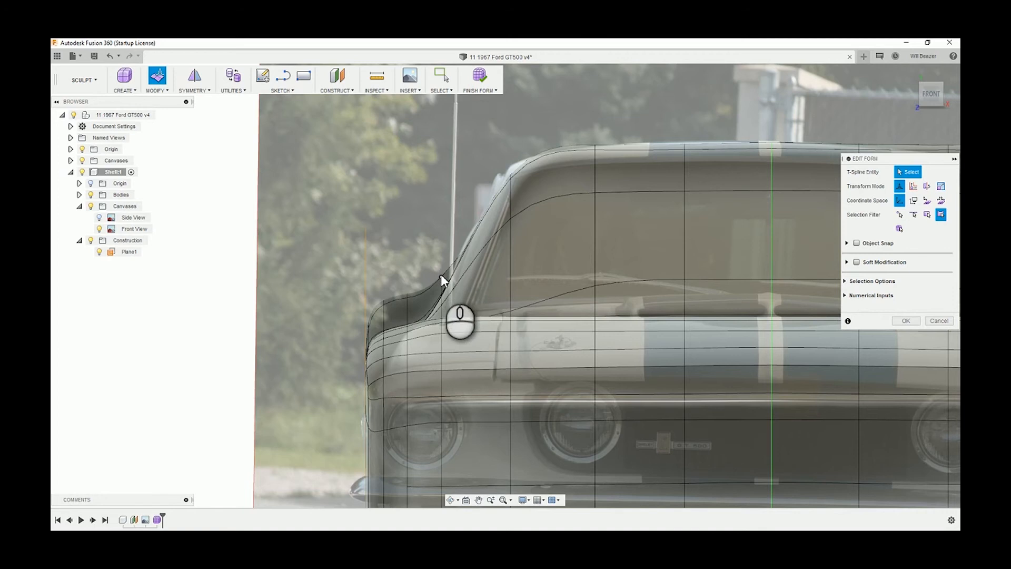
scroll(424, 328, down, 5)
scroll(425, 330, down, 3)
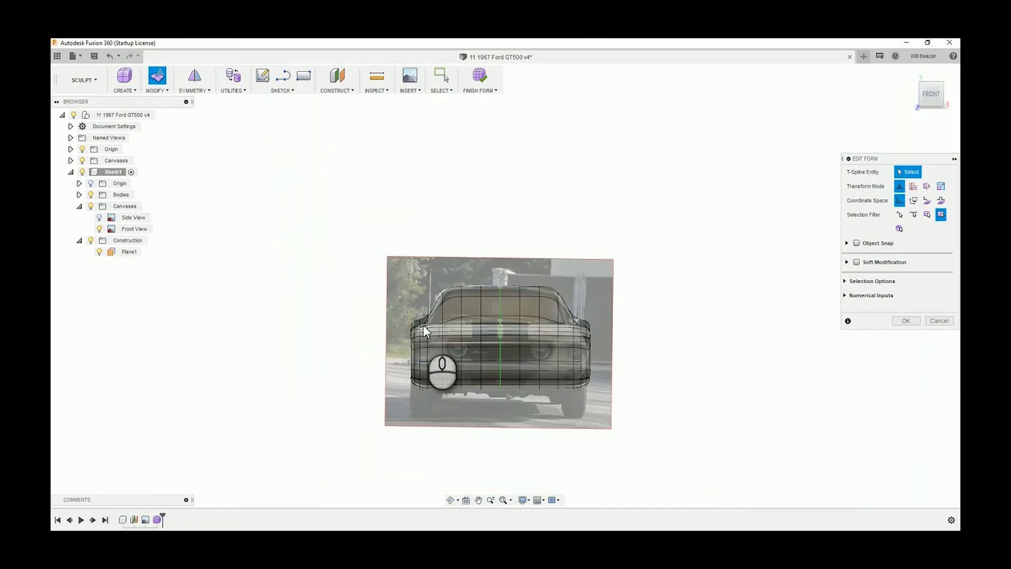
scroll(422, 325, up, 4)
scroll(436, 316, up, 3)
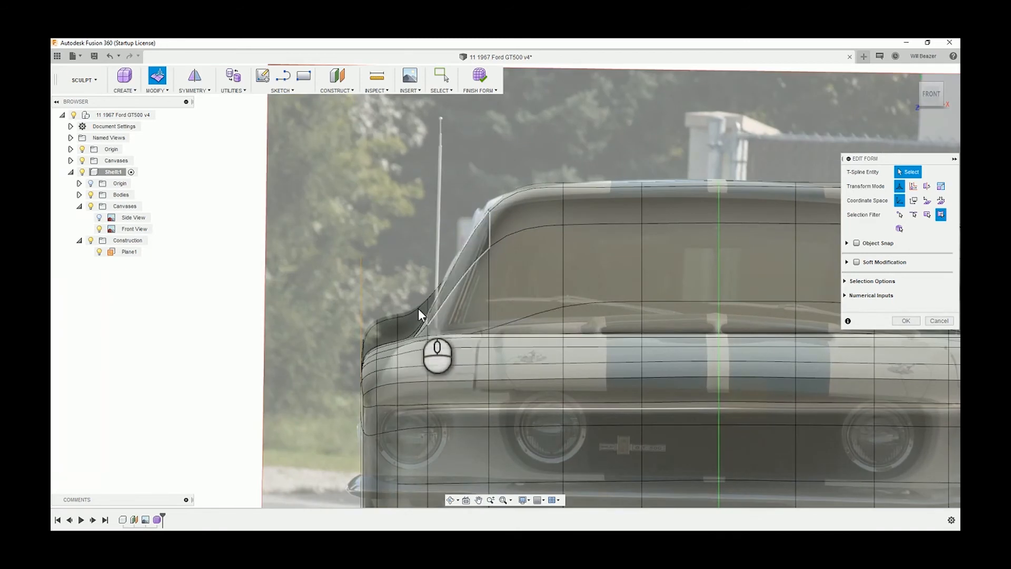
scroll(400, 324, down, 2)
shift+middle_drag(403, 329, 428, 343)
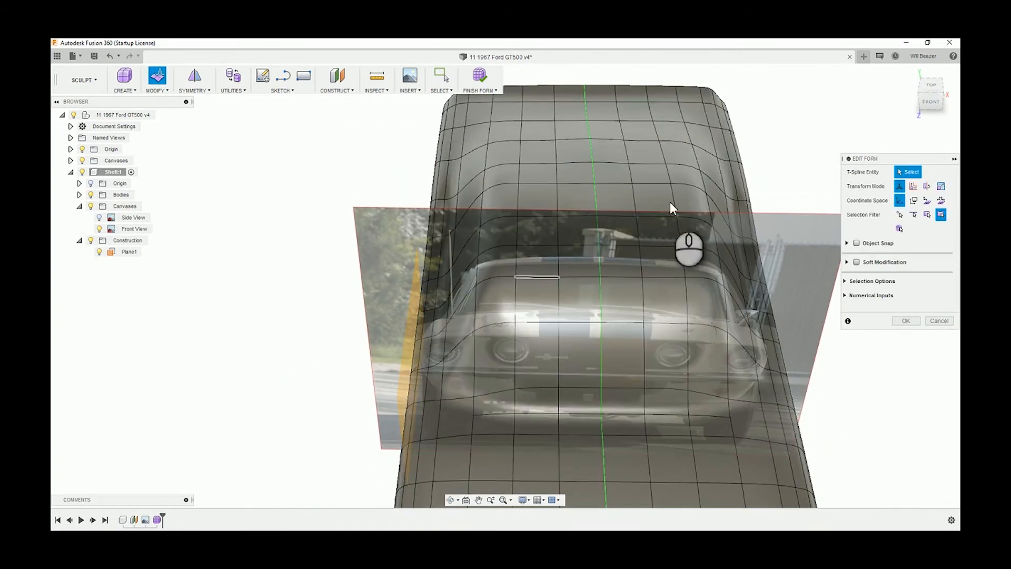
- Try to window-select the mesh strip along one side of the body's rear half in the top view
click(940, 89)
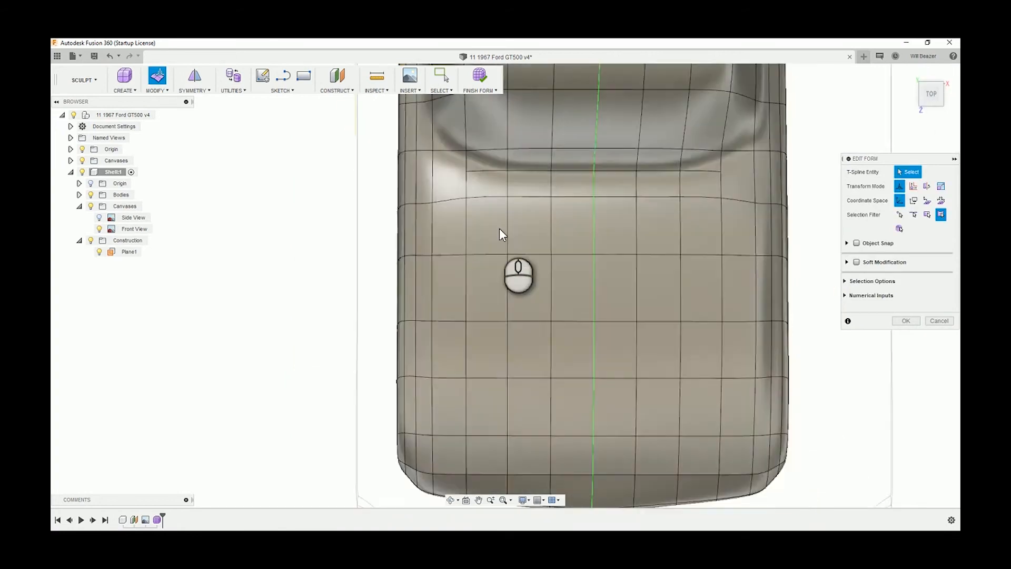
scroll(499, 229, down, 5)
middle_drag(527, 187, 502, 287)
scroll(559, 136, down, 1)
scroll(534, 173, up, 6)
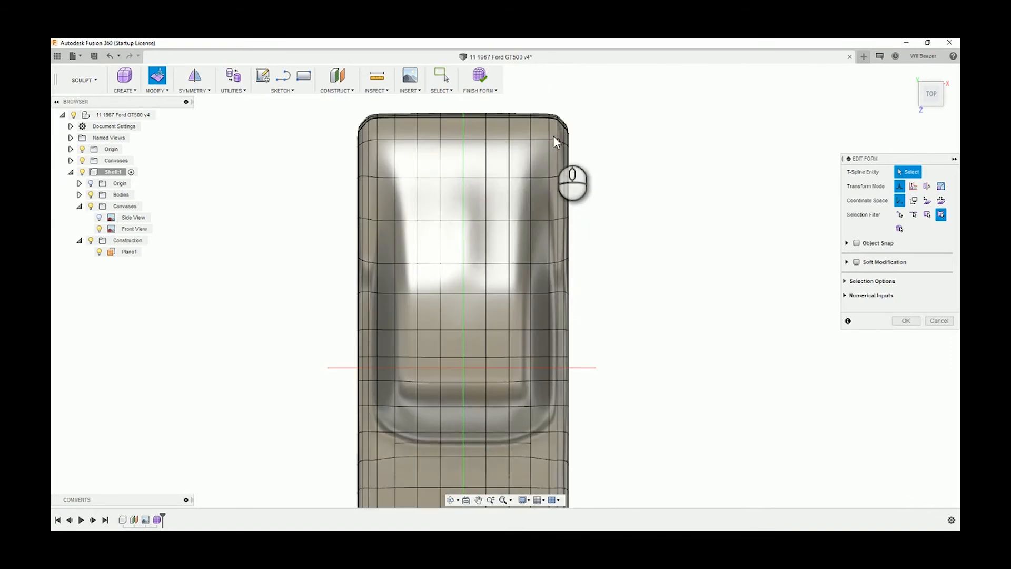
drag(552, 135, 575, 395)
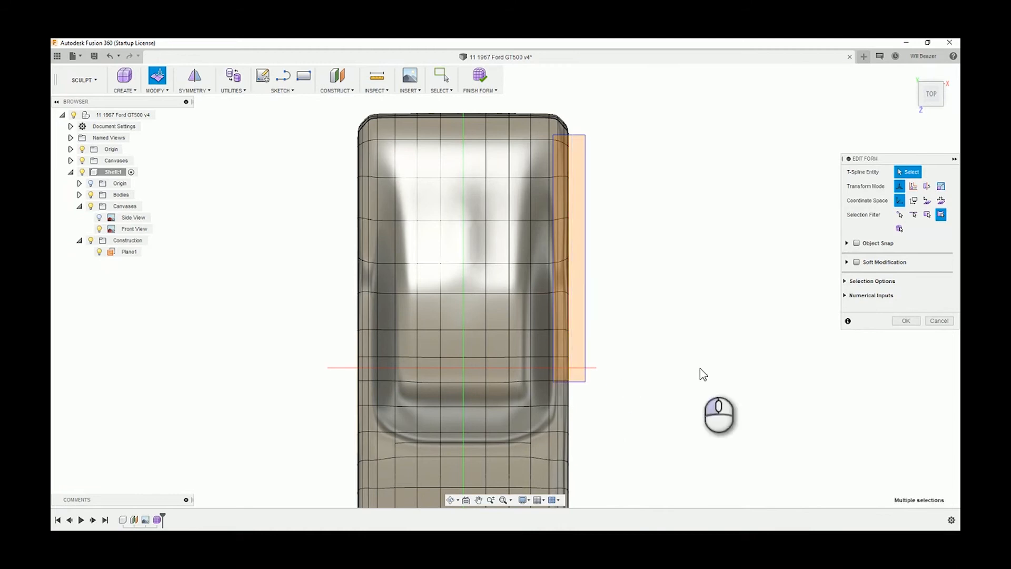
click(678, 352)
click(558, 148)
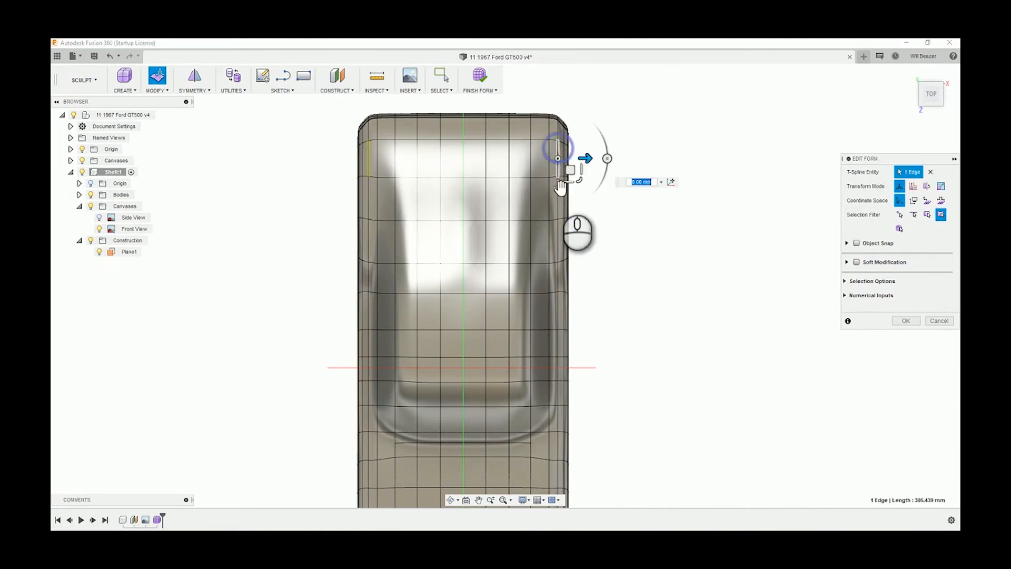
shift+click(558, 253)
shift+click(558, 274)
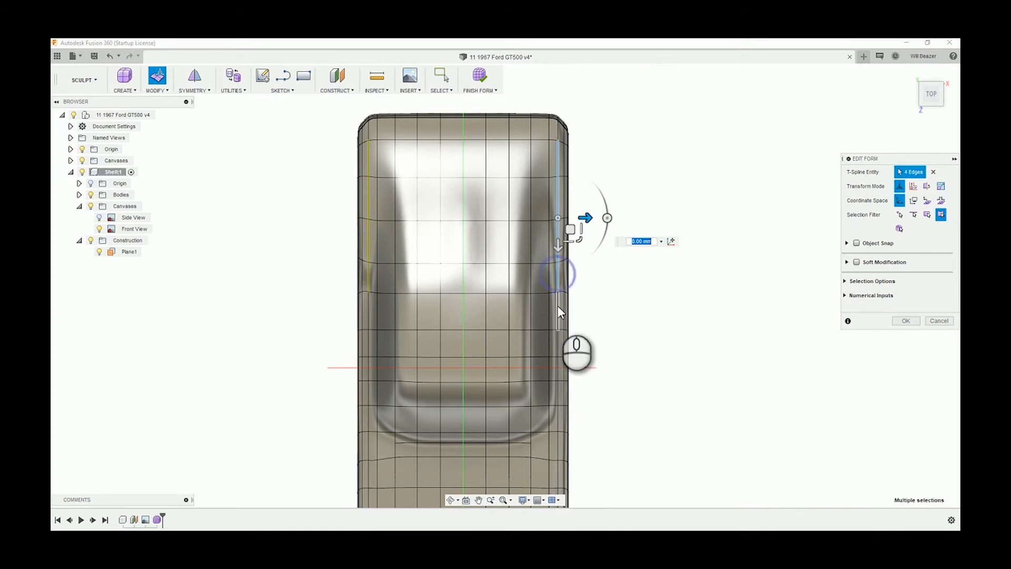
shift+click(557, 306)
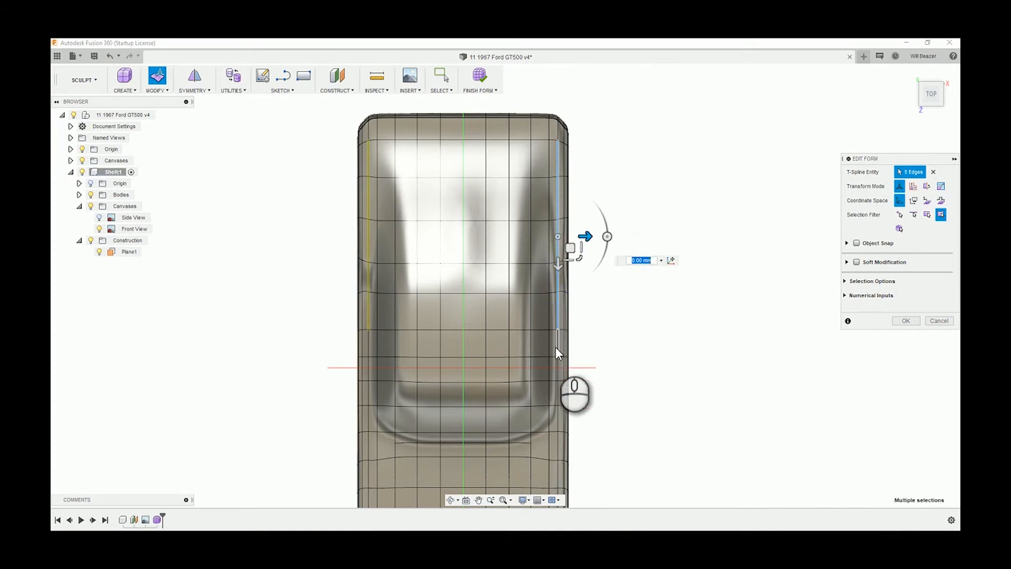
shift+click(557, 348)
shift+click(558, 388)
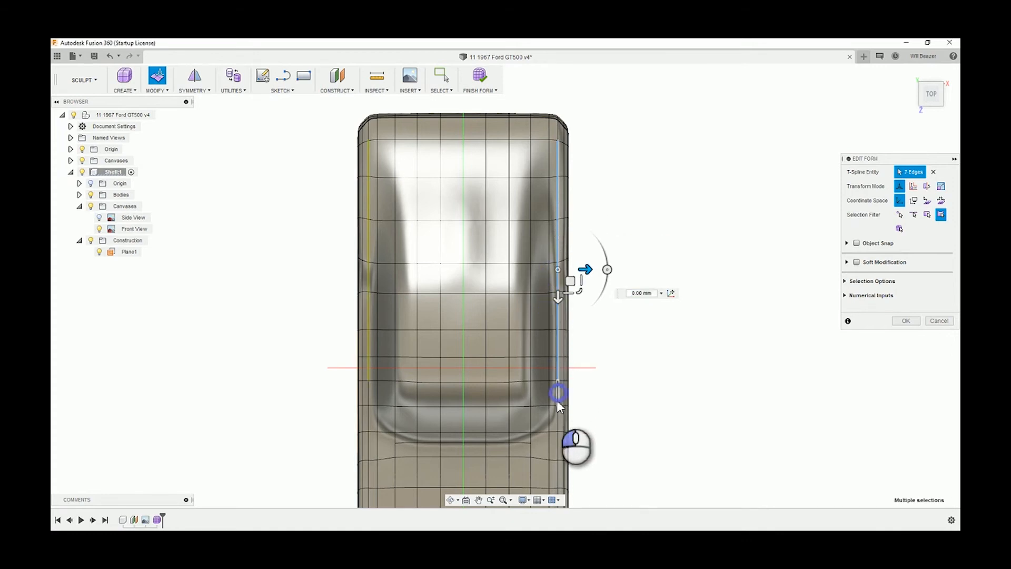
shift+click(557, 416)
shift+click(556, 442)
shift+click(555, 446)
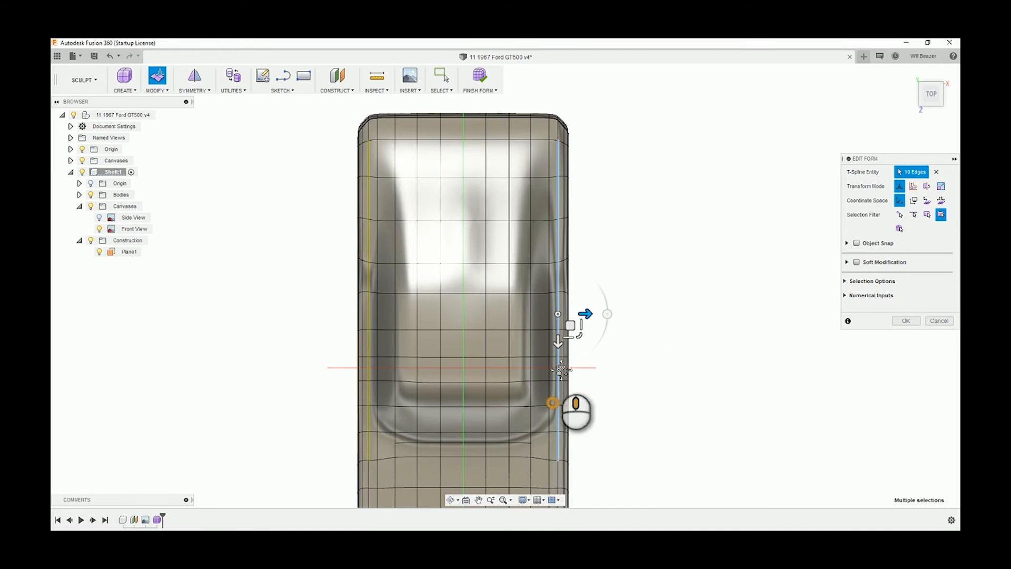
middle_drag(553, 416, 551, 261)
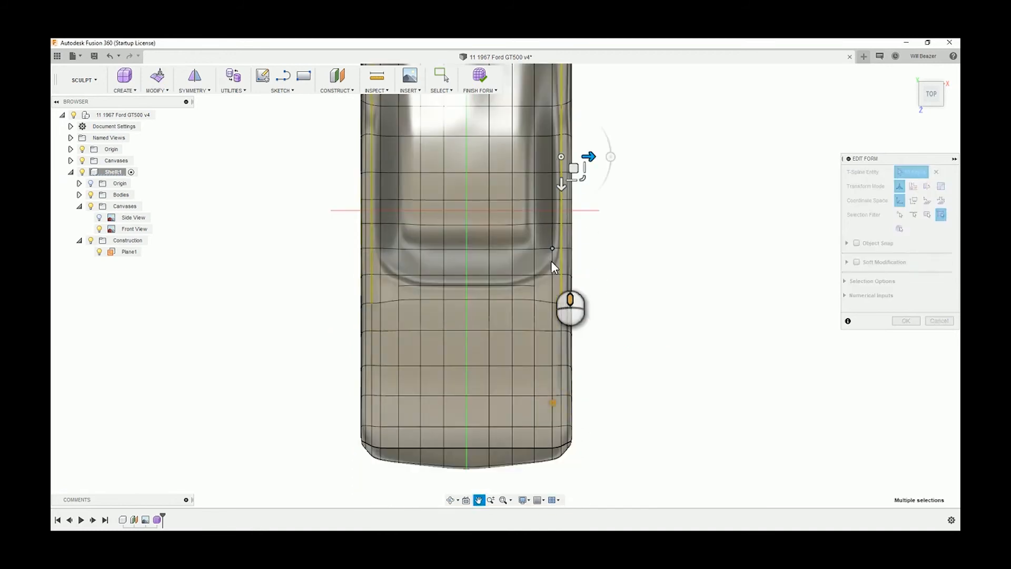
shift+click(560, 324)
shift+click(560, 347)
shift+click(561, 376)
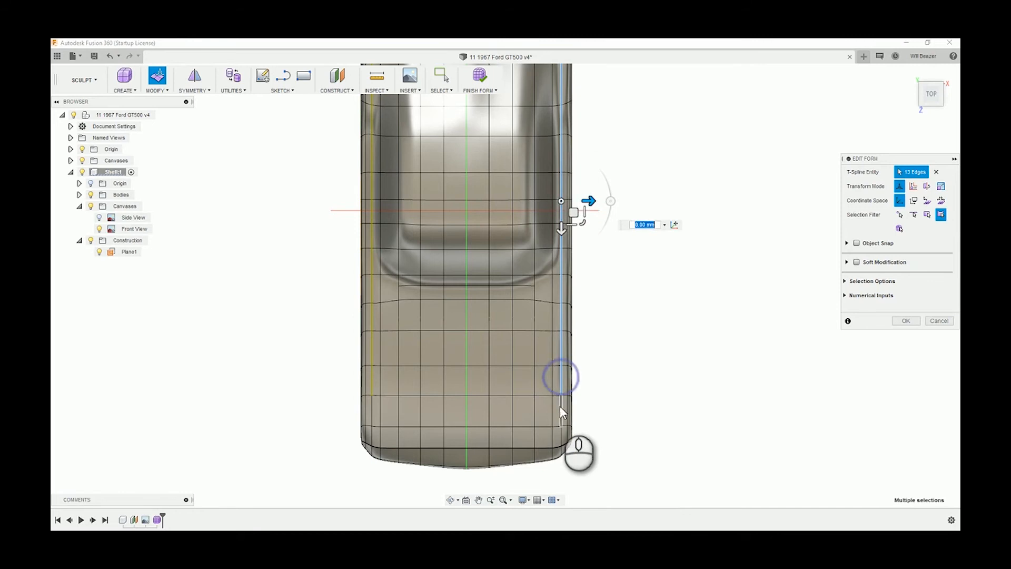
shift+click(558, 408)
shift+click(565, 447)
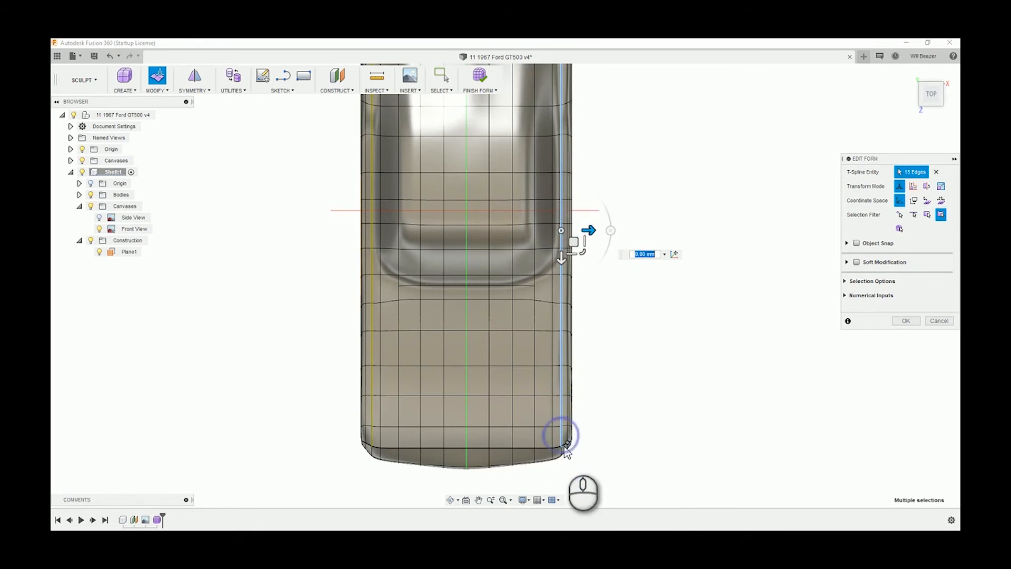
shift+click(550, 439)
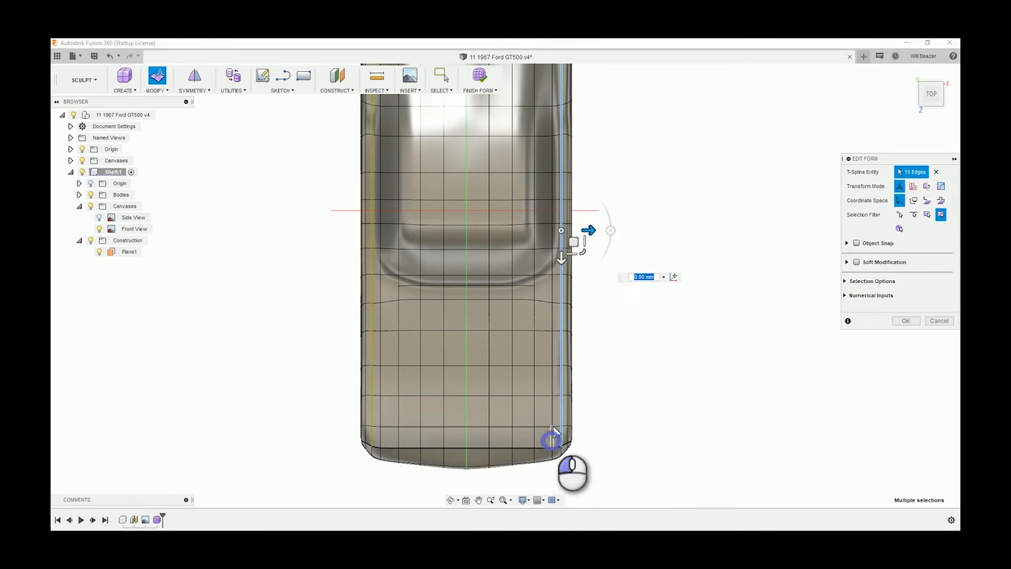
shift+click(553, 413)
shift+click(551, 379)
shift+click(551, 352)
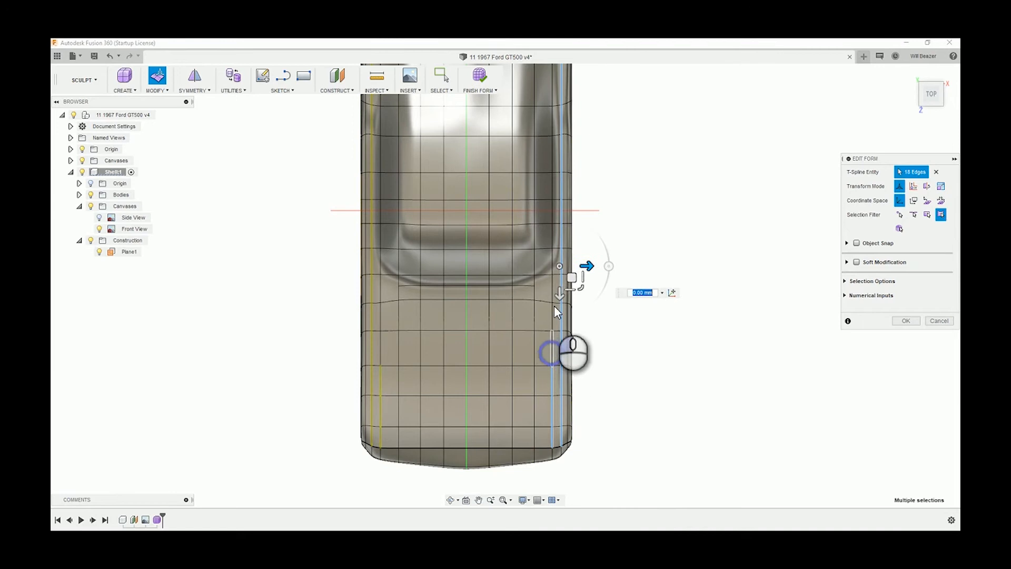
shift+click(554, 306)
middle_drag(555, 308, 532, 387)
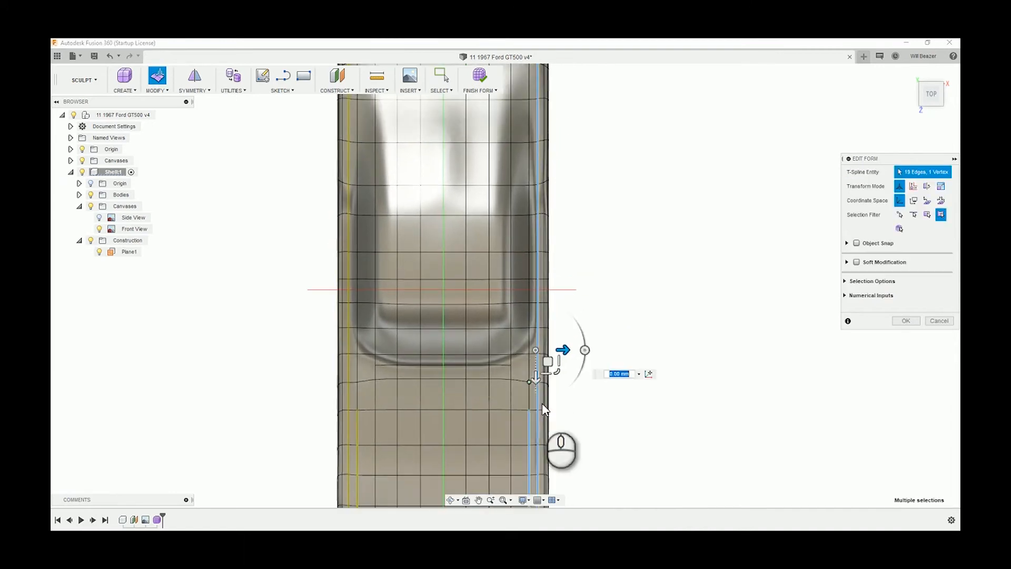
shift+click(529, 383)
shift+click(529, 391)
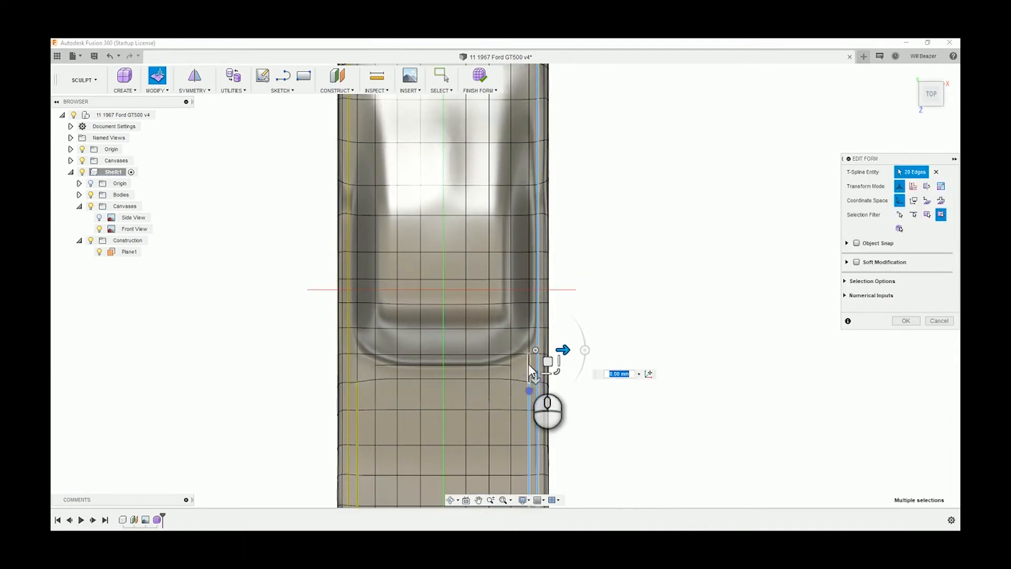
shift+click(529, 364)
shift+click(529, 315)
shift+click(528, 293)
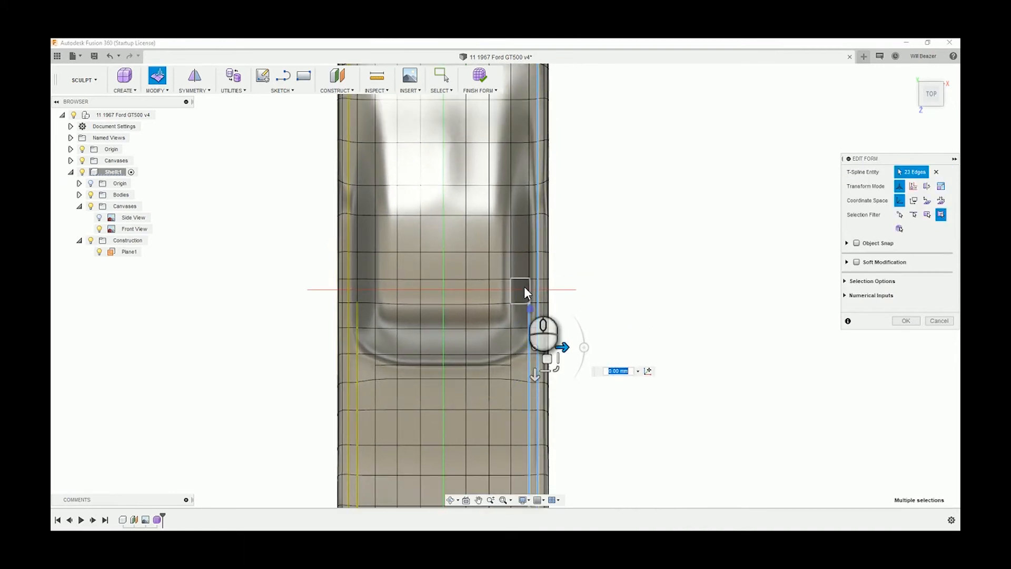
shift+click(529, 263)
shift+click(528, 235)
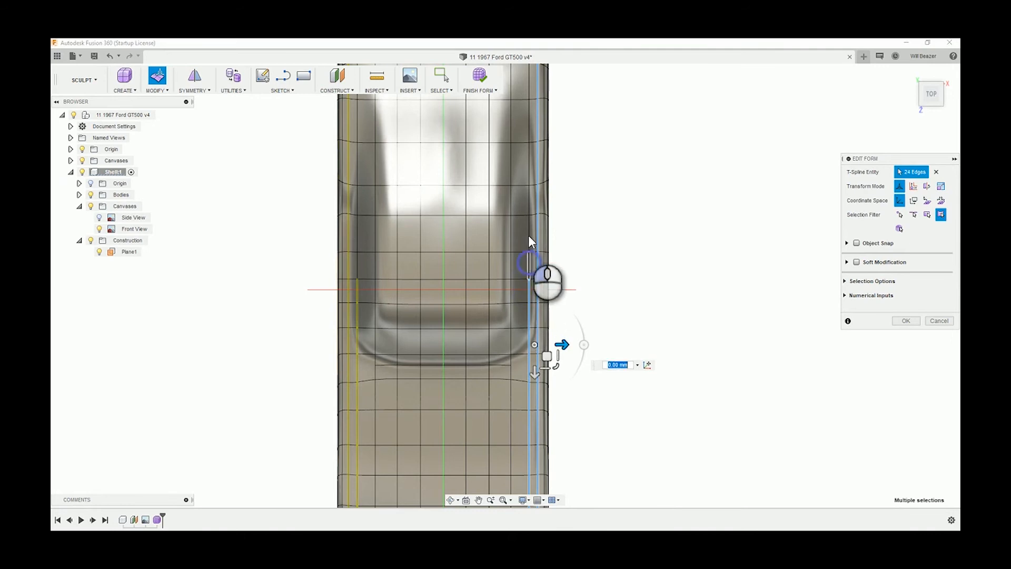
middle_drag(529, 161, 497, 282)
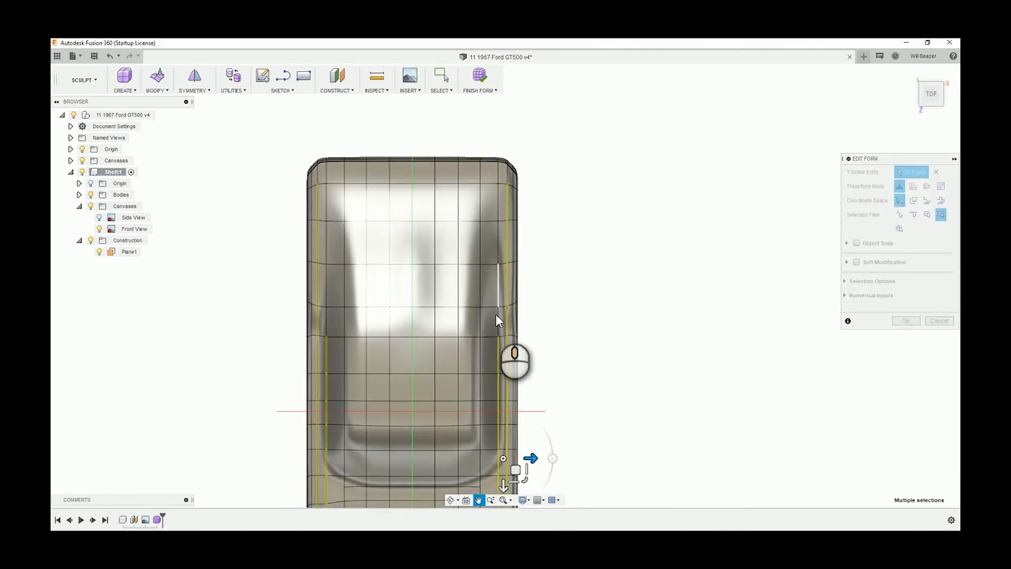
shift+click(497, 321)
shift+click(499, 289)
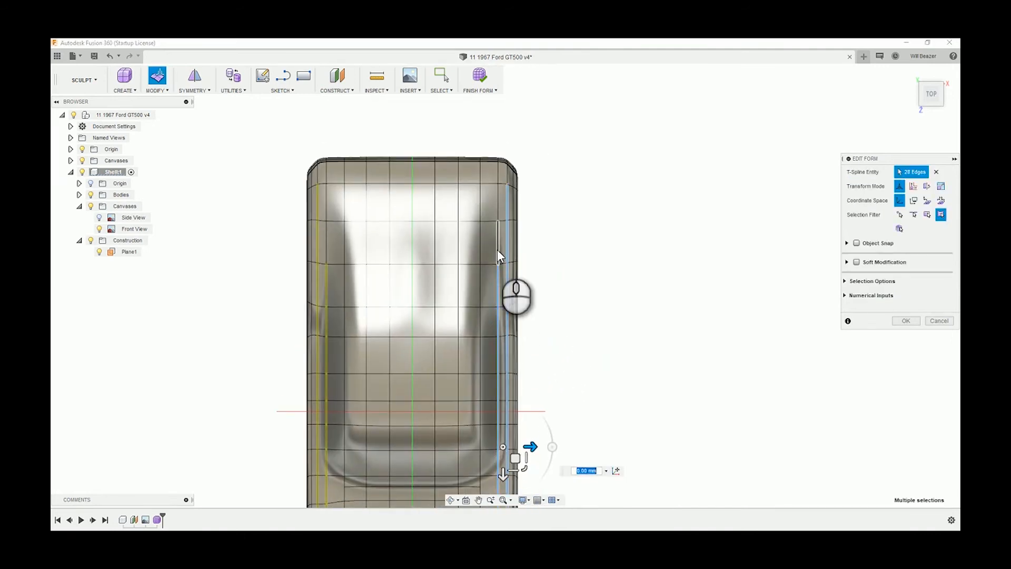
shift+click(498, 231)
shift+click(499, 214)
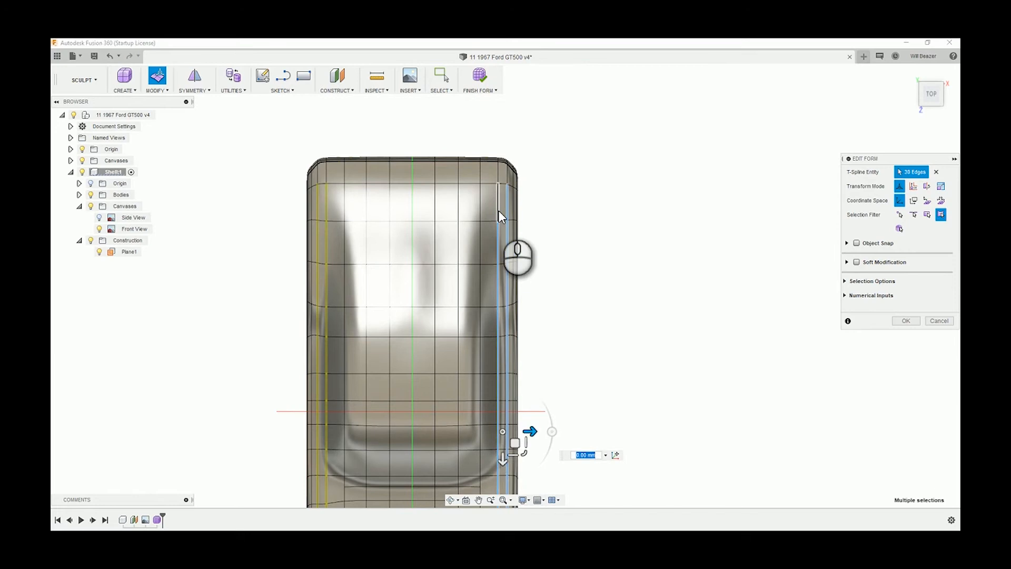
click(756, 197)
- Window-select the narrow lengthwise strip of faces just inside the body's side, from tail to nose, in the top view
scroll(469, 167, down, 3)
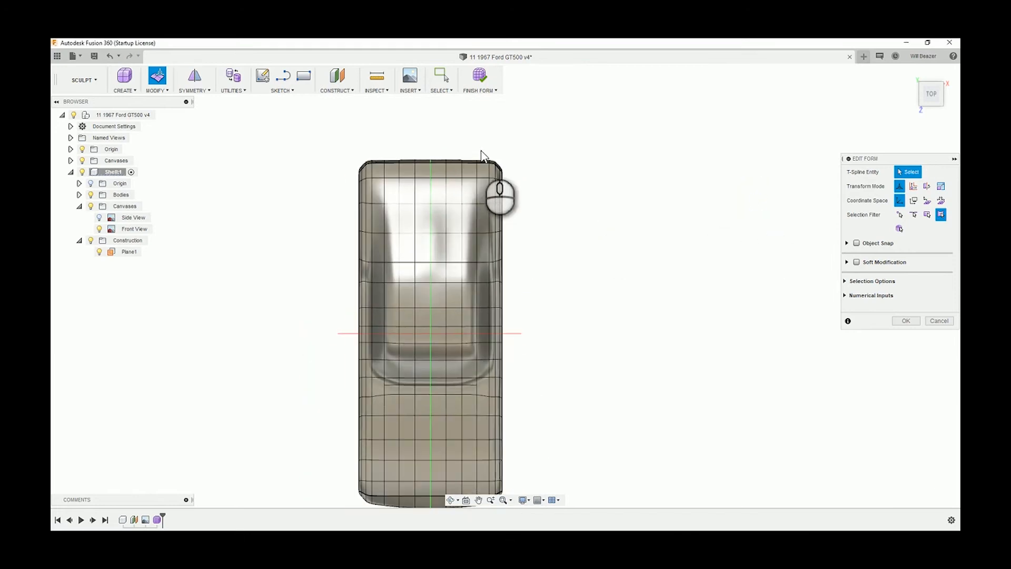
drag(494, 203, 513, 375)
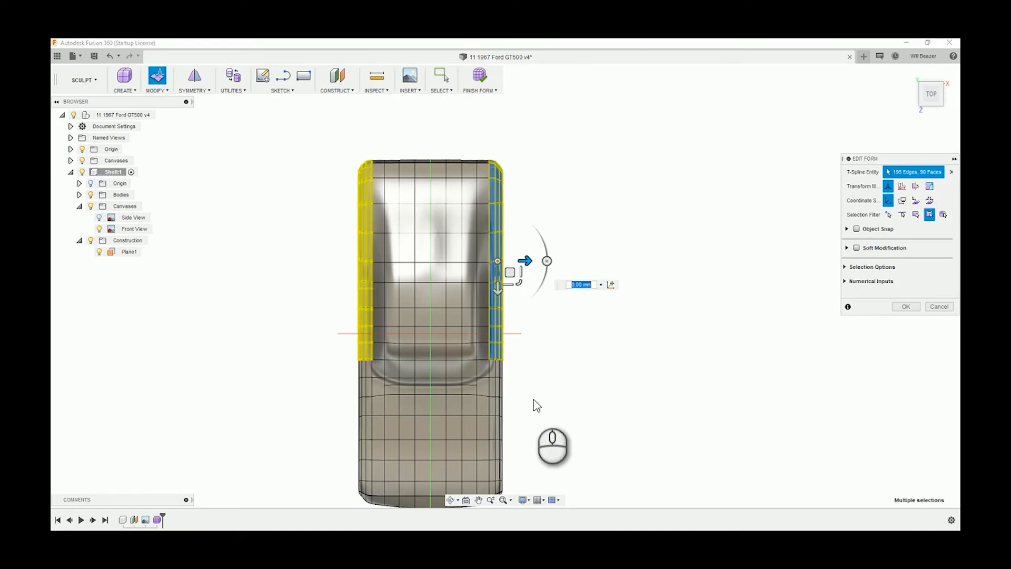
middle_drag(533, 398, 564, 280)
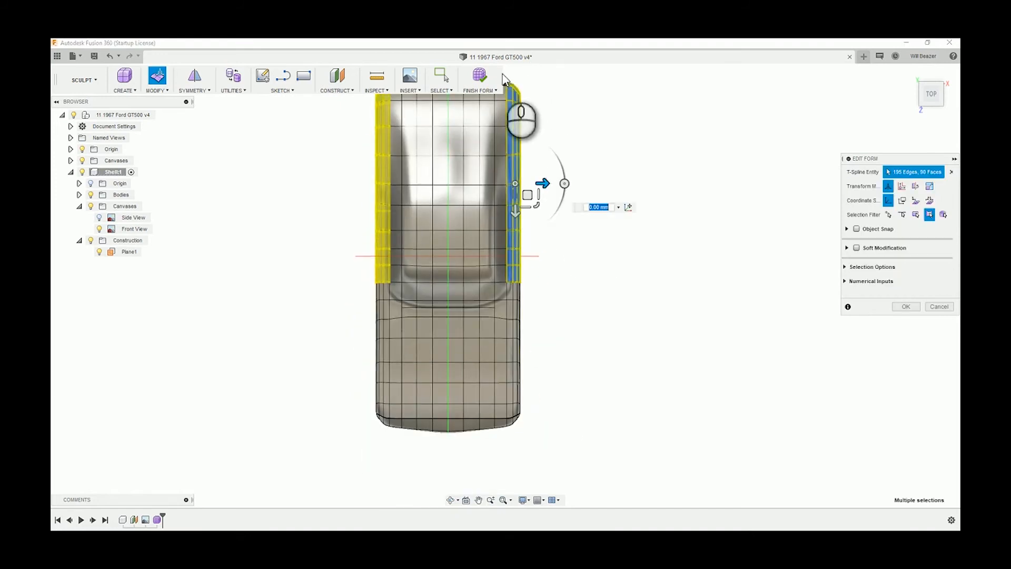
drag(505, 78, 519, 448)
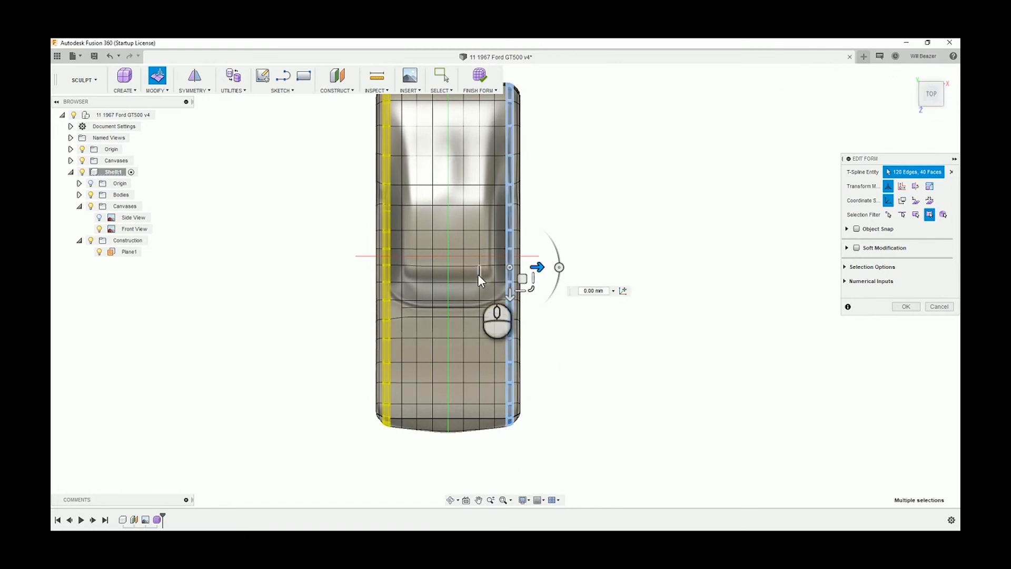
- Move the selected side strip about 22 mm inward with Edit Form in the front view to match the front-view photo
click(935, 114)
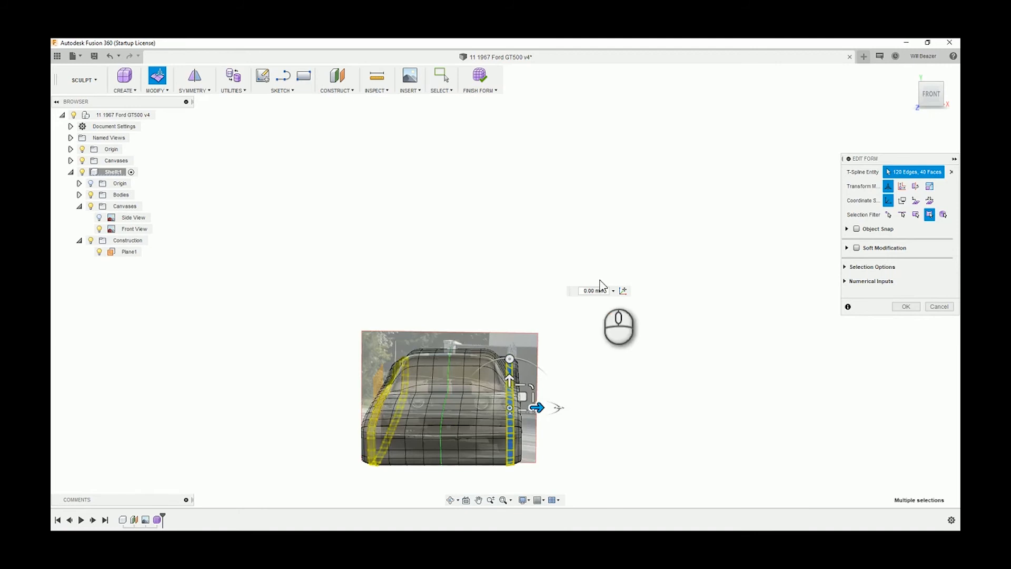
scroll(411, 403, up, 3)
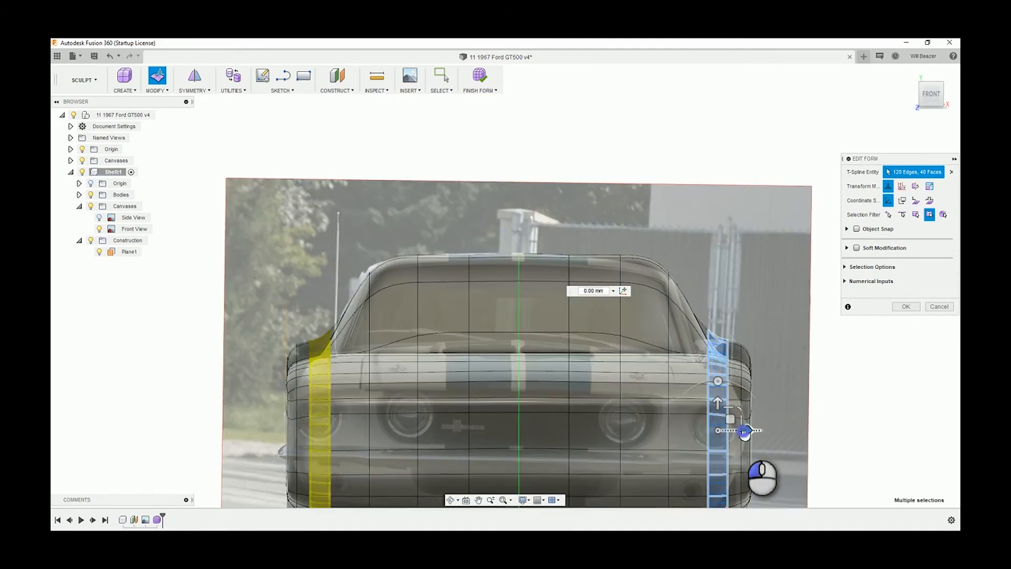
drag(744, 433, 736, 434)
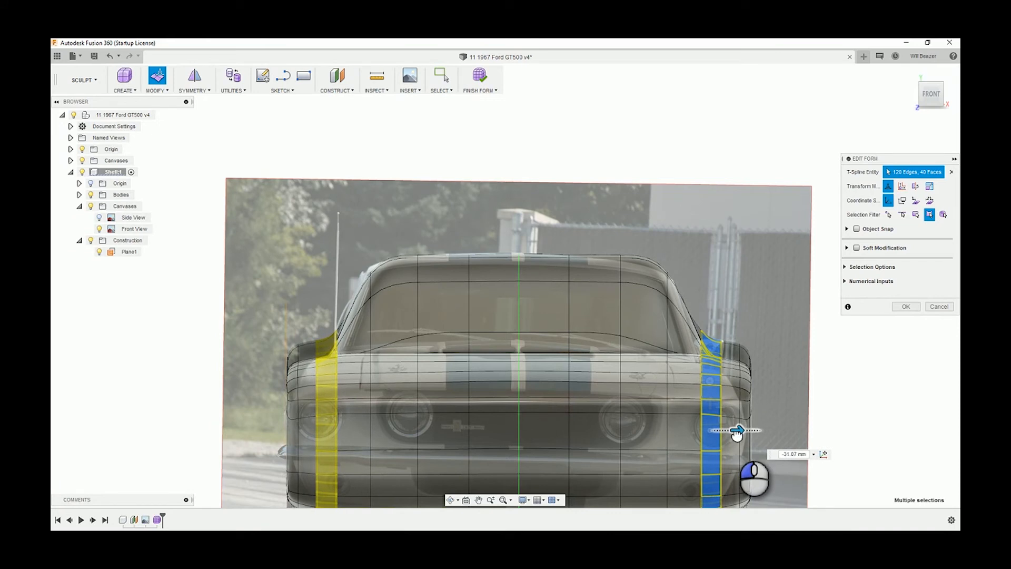
drag(737, 434, 739, 433)
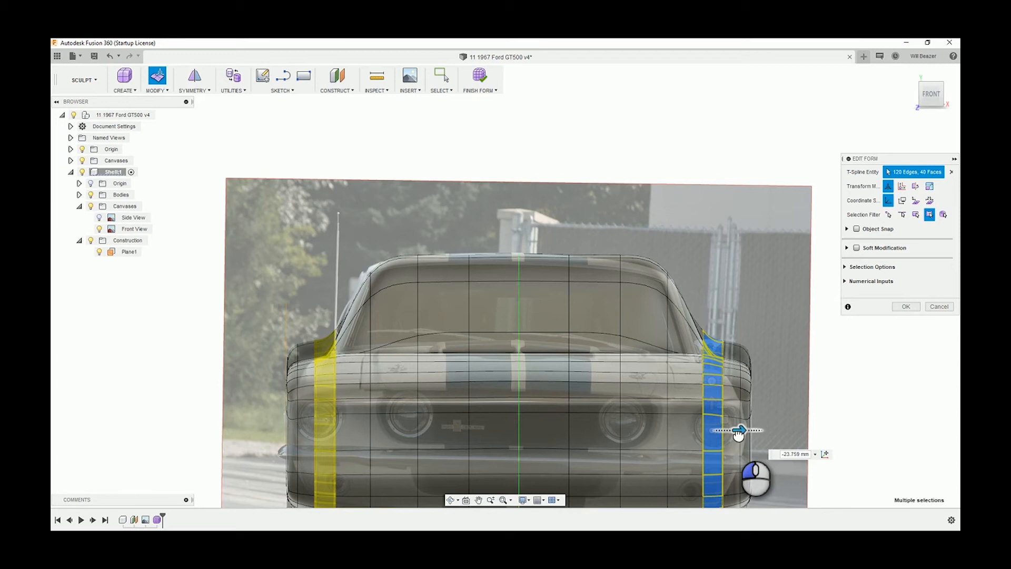
drag(739, 432, 738, 432)
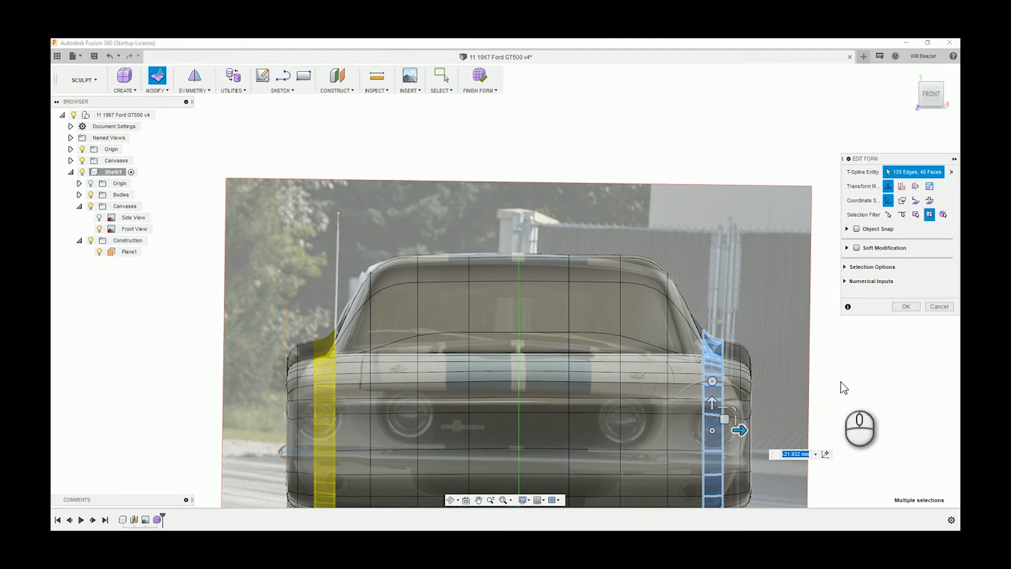
- Lower the lengthwise roof edges above the windshield, on the second mesh line out from the centreline, slightly with Edit Form to match the front-view photo
click(862, 390)
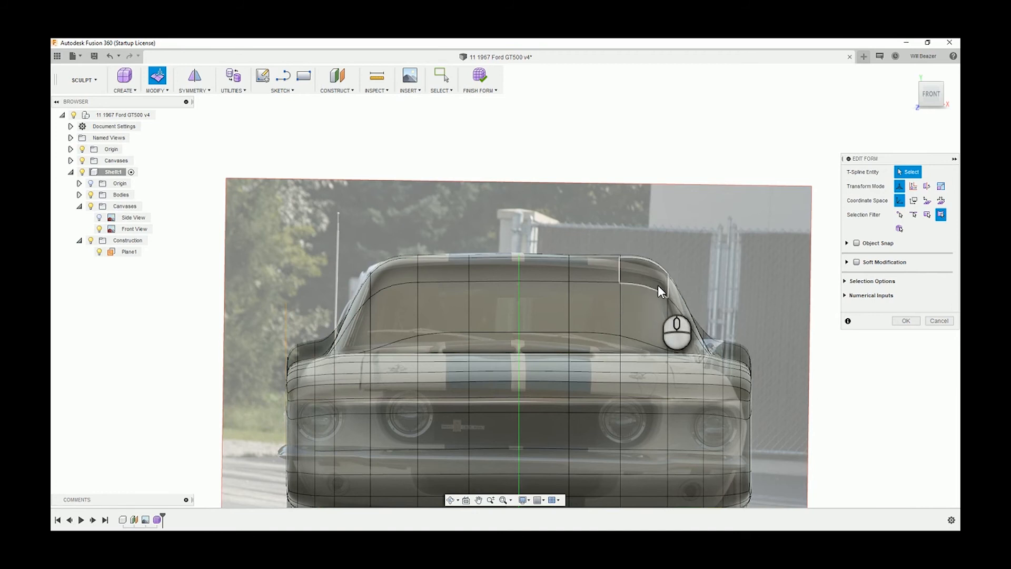
scroll(658, 285, up, 3)
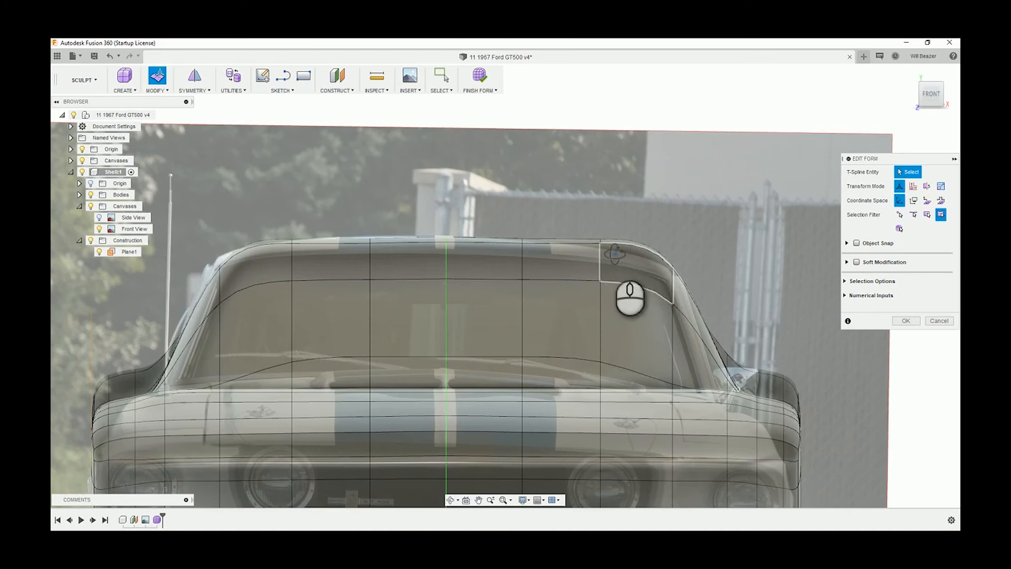
shift+middle_drag(626, 294, 610, 271)
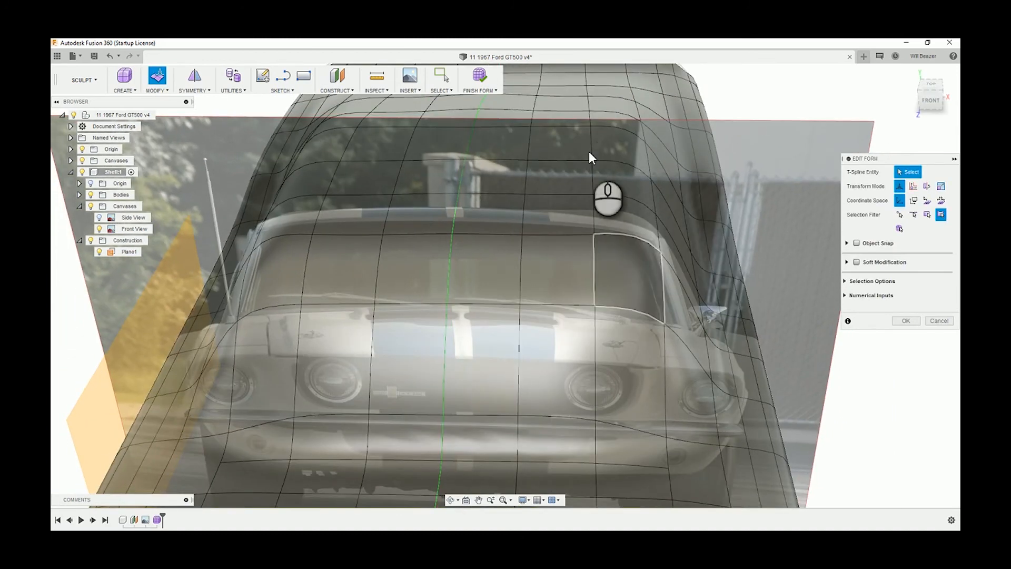
click(591, 119)
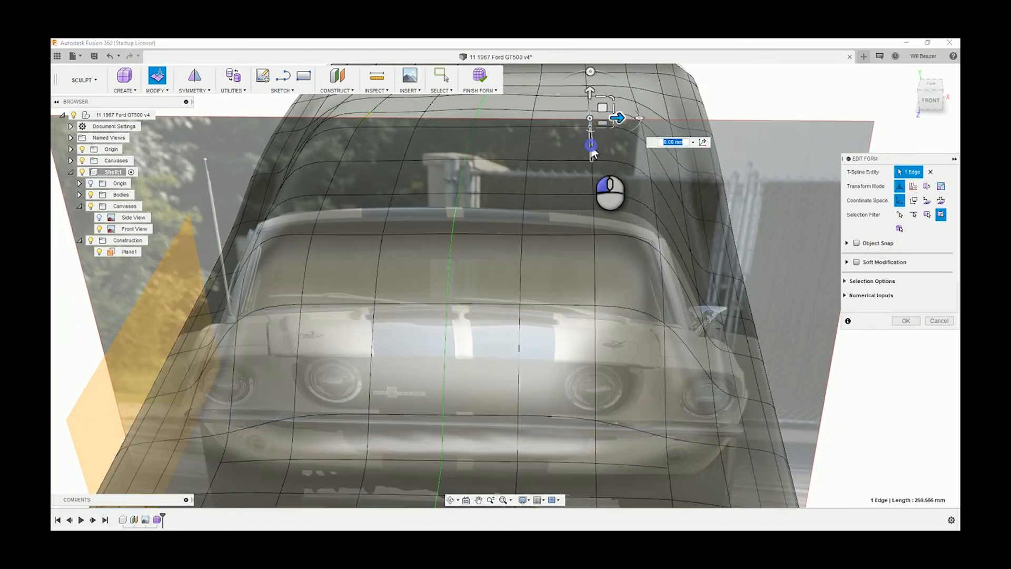
shift+click(590, 177)
shift+click(594, 228)
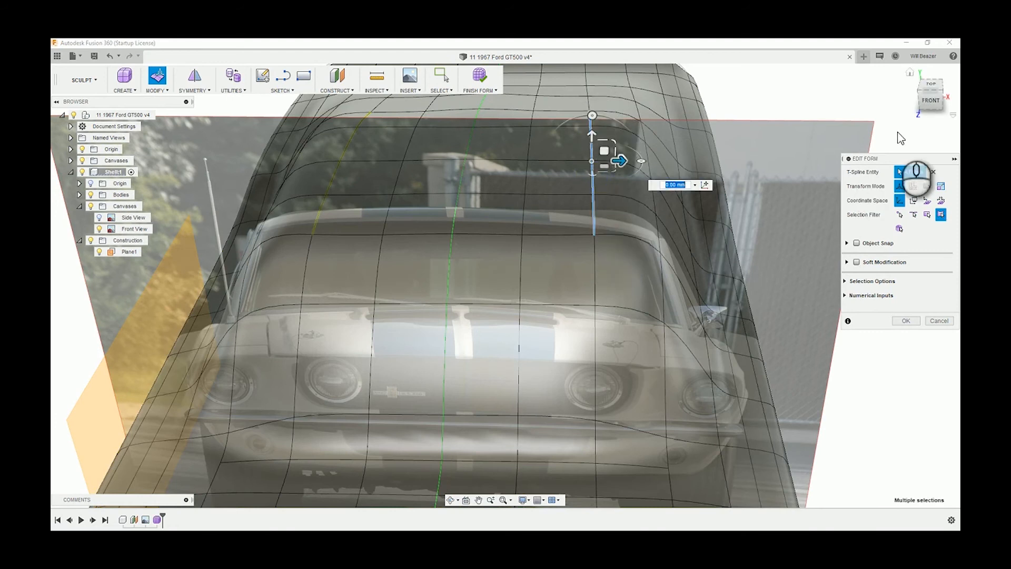
click(928, 104)
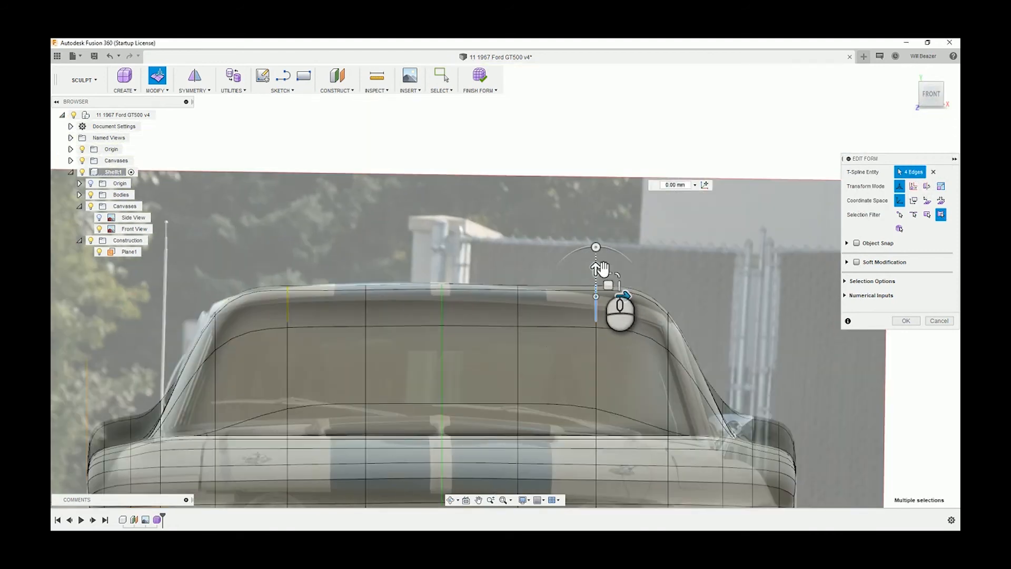
drag(601, 269, 602, 279)
- Move the four lengthwise edges along the roof's outer side above the windshield pillar about 32 mm outward and 41 mm down in the front view
shift+middle_drag(717, 151, 664, 295)
click(637, 314)
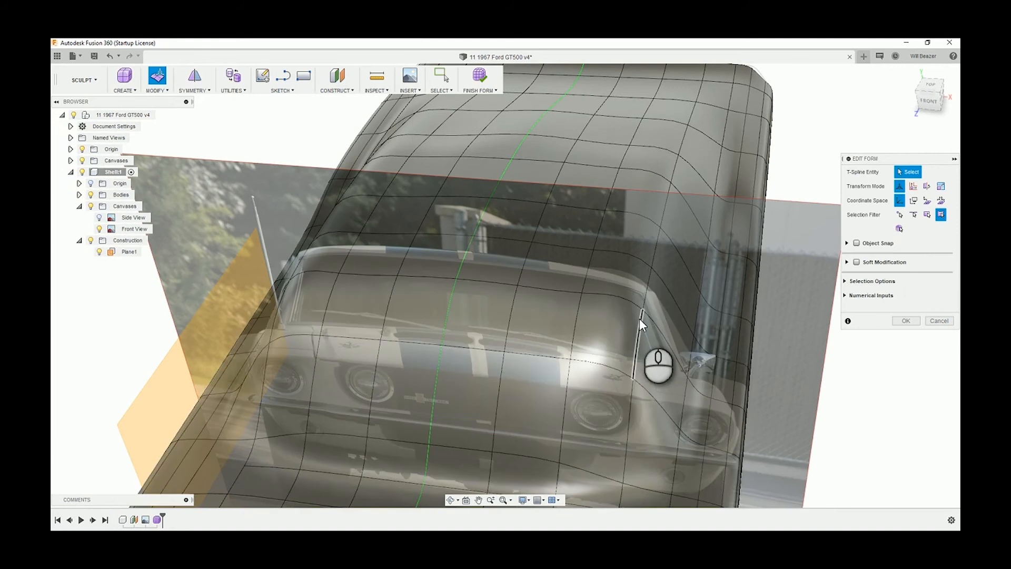
shift+click(643, 284)
shift+click(655, 247)
shift+click(664, 213)
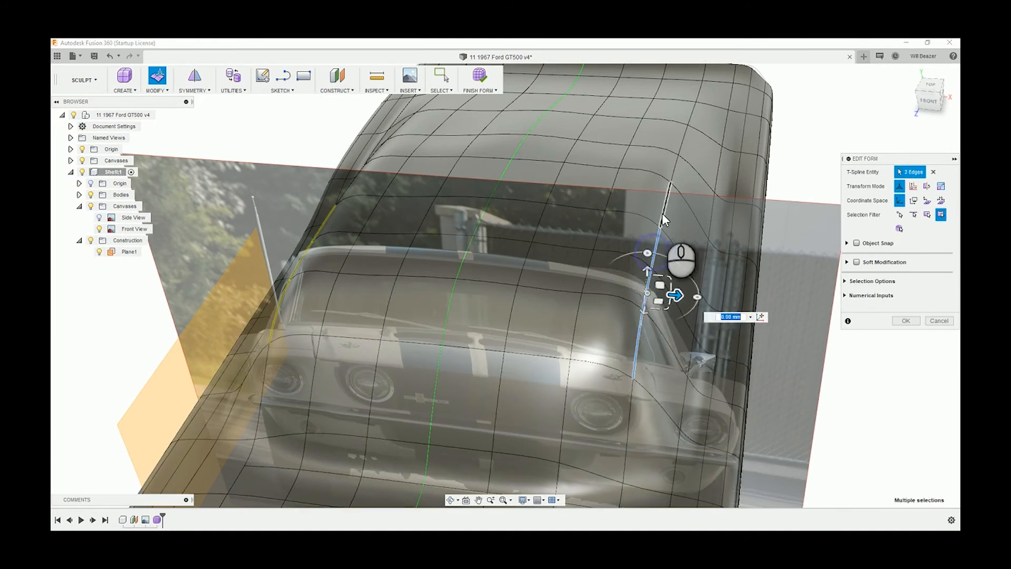
shift+click(672, 166)
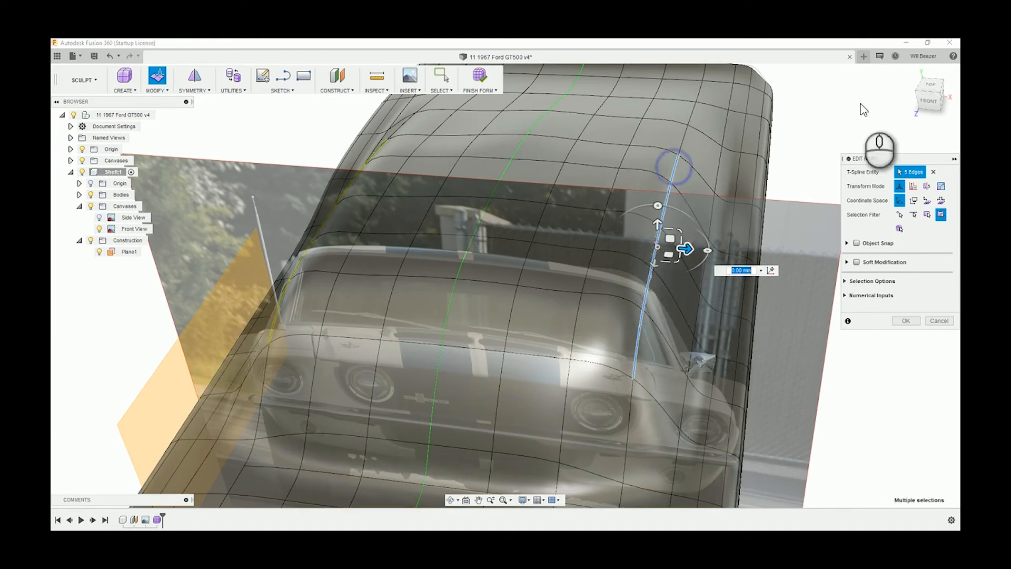
shift+middle_drag(741, 151, 666, 159)
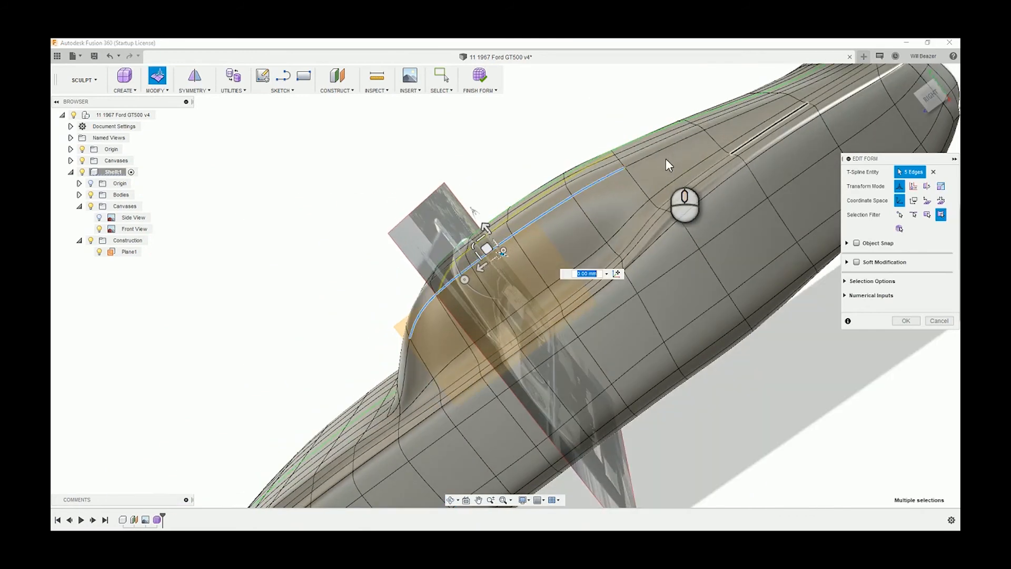
shift+click(596, 183)
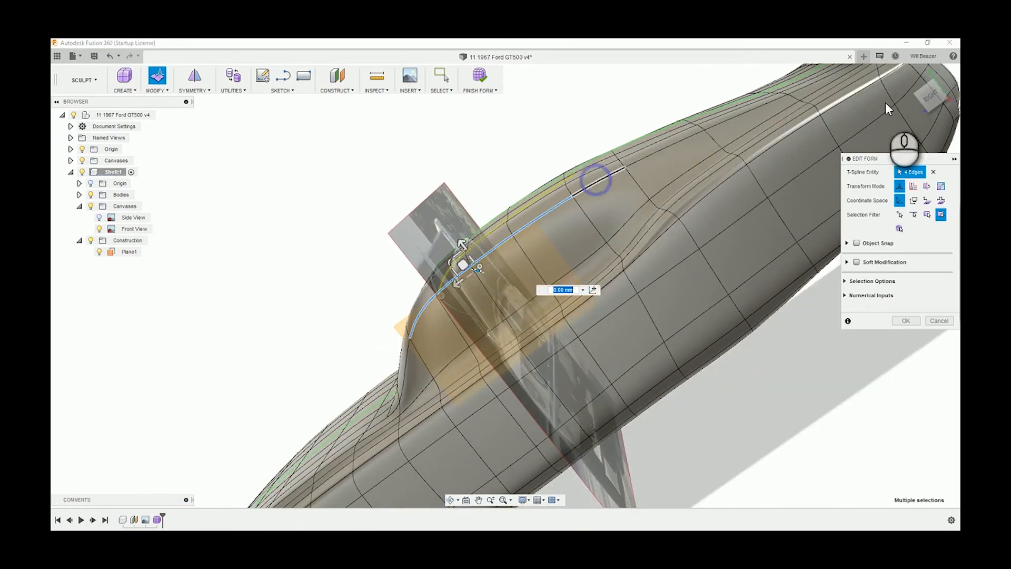
click(926, 103)
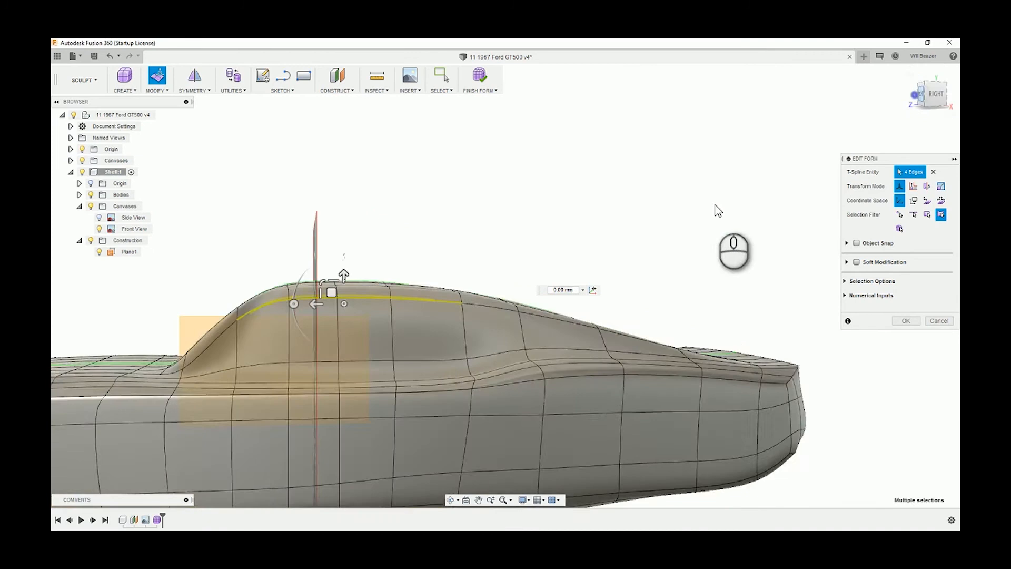
scroll(471, 305, down, 5)
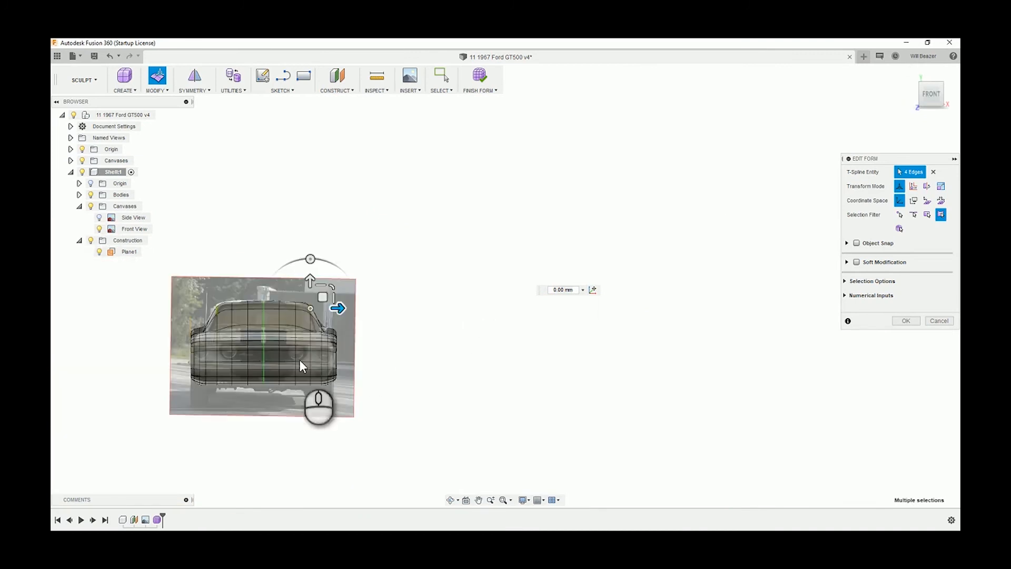
scroll(251, 350, up, 5)
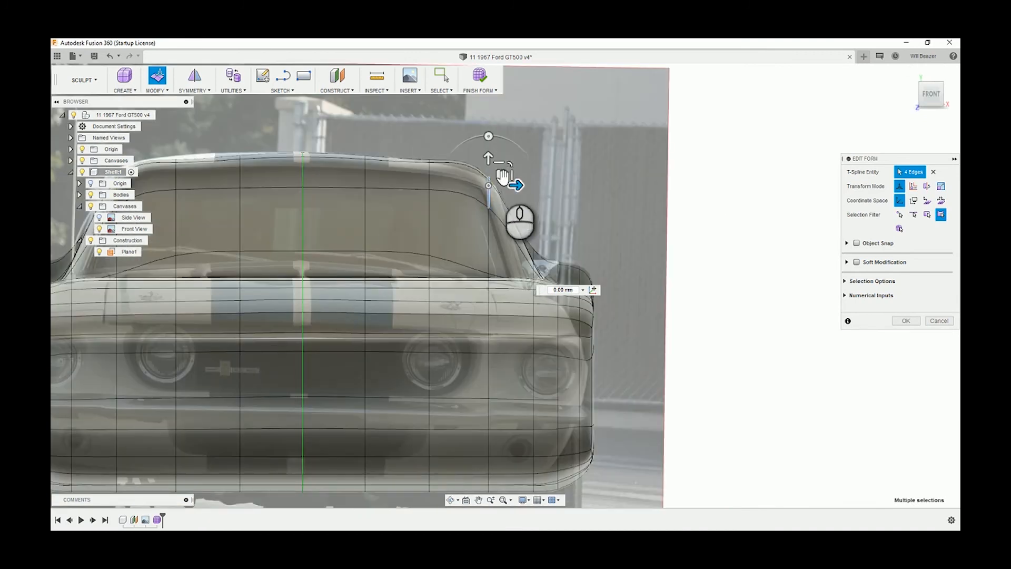
drag(501, 176, 511, 188)
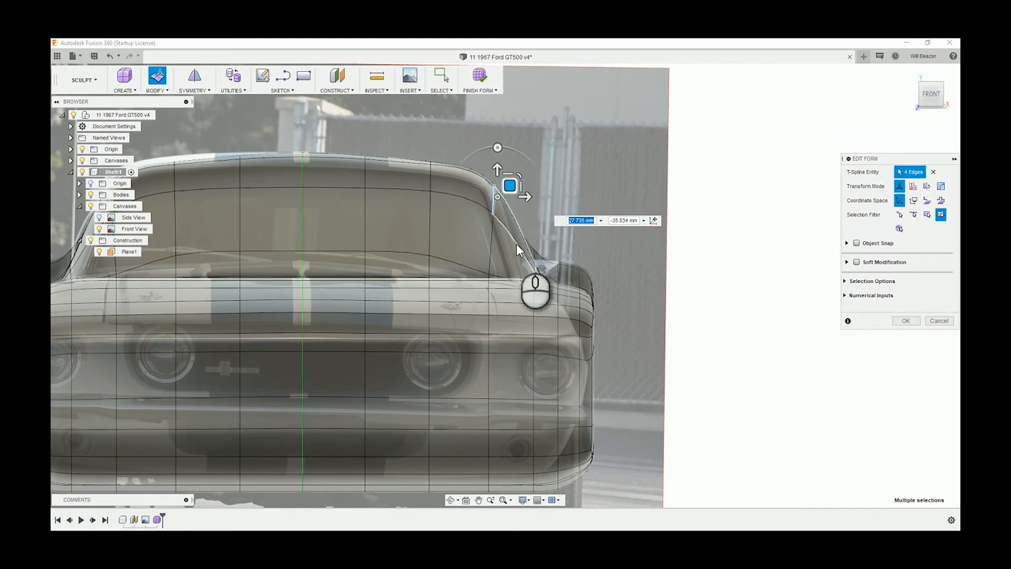
drag(511, 190, 514, 198)
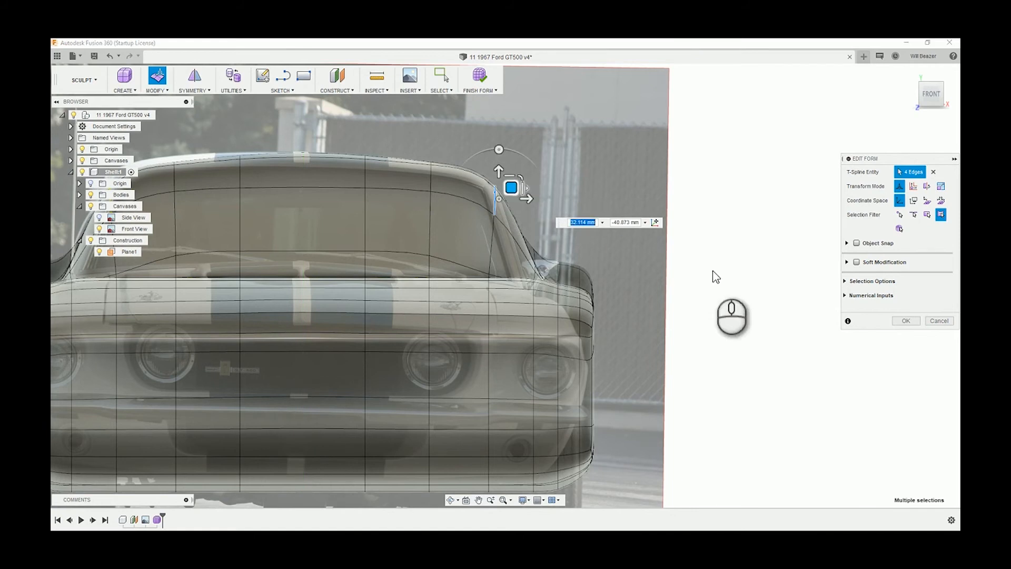
click(722, 303)
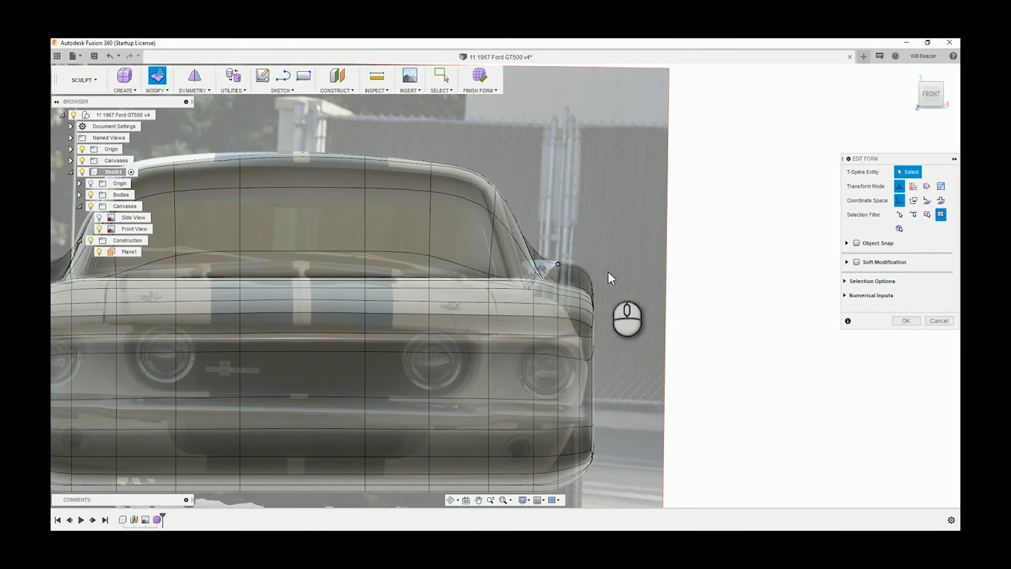
- Move the three lengthwise edges running back from the windshield pillar's base about 33 mm inward in the front view to follow the photo
shift+middle_drag(669, 254, 653, 264)
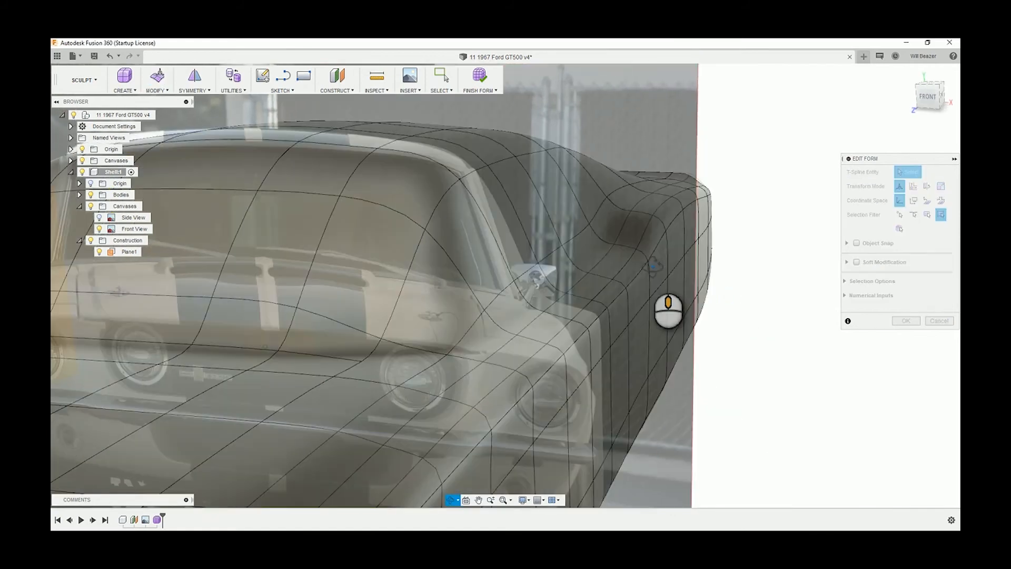
click(478, 314)
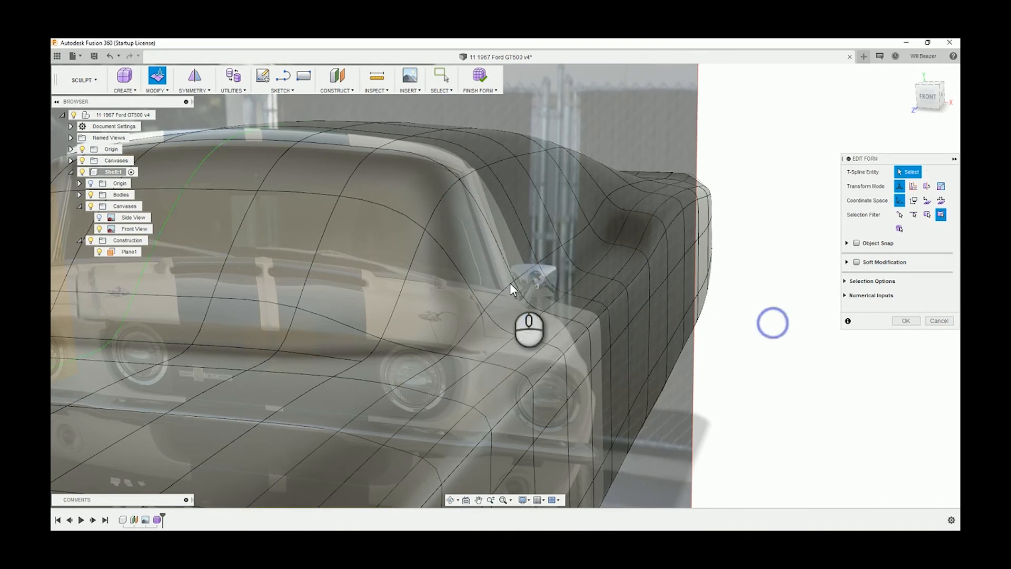
drag(530, 271, 531, 274)
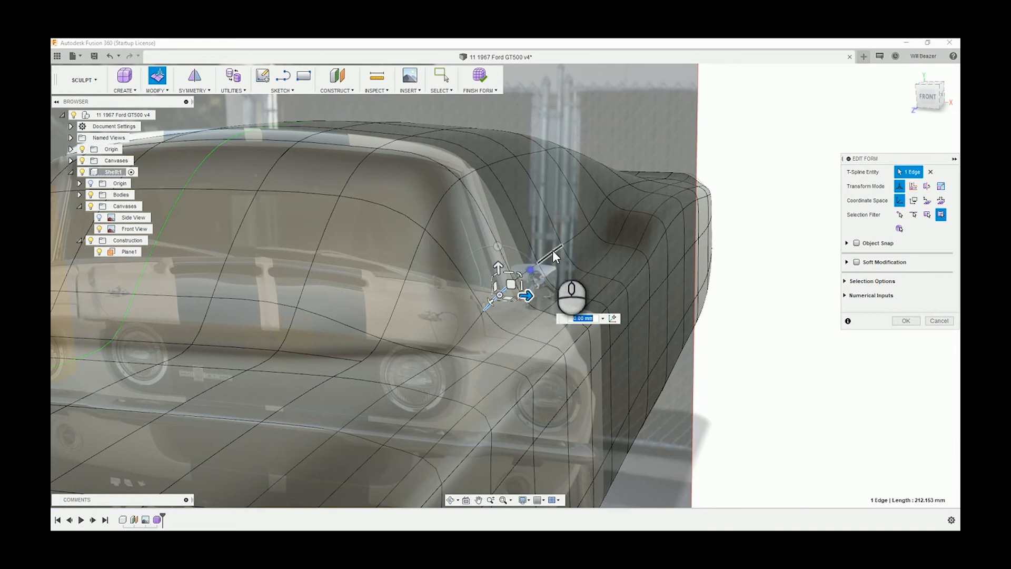
ctrl+click(576, 236)
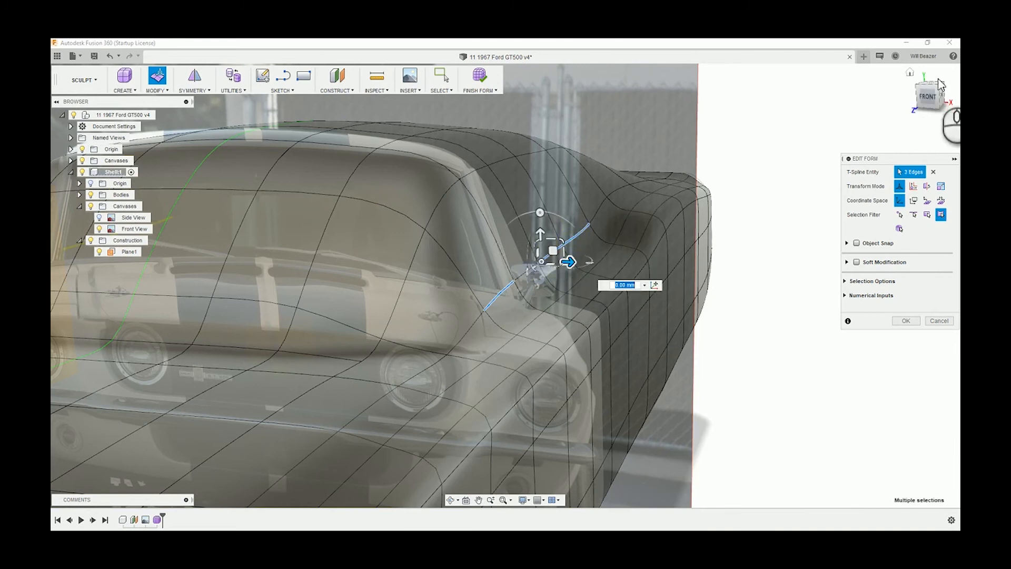
click(929, 98)
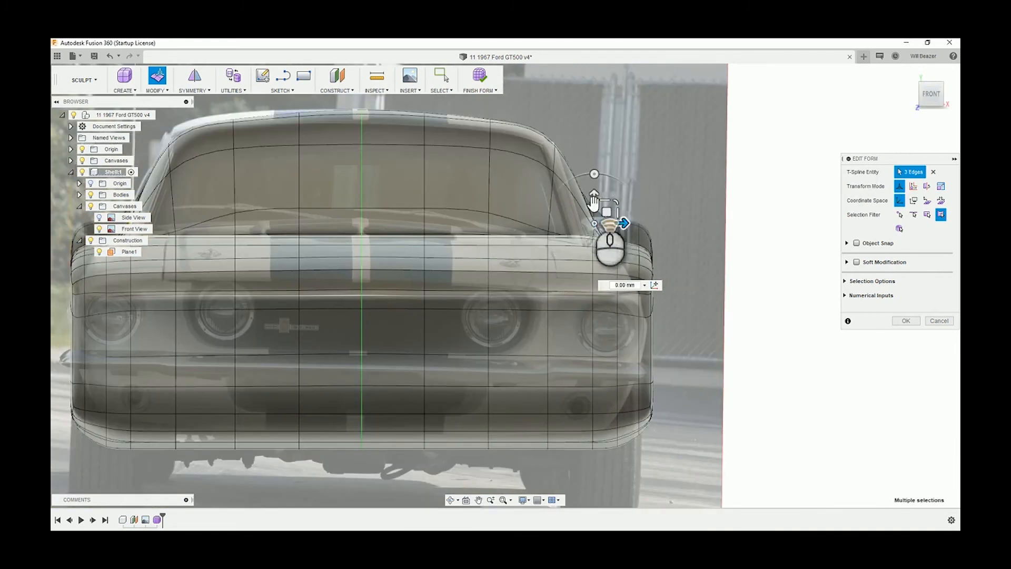
scroll(599, 204, up, 4)
mouse_move(610, 221)
mouse_down()
mouse_move(623, 225)
mouse_move(591, 226)
mouse_move(596, 220)
mouse_up()
scroll(686, 209, down, 5)
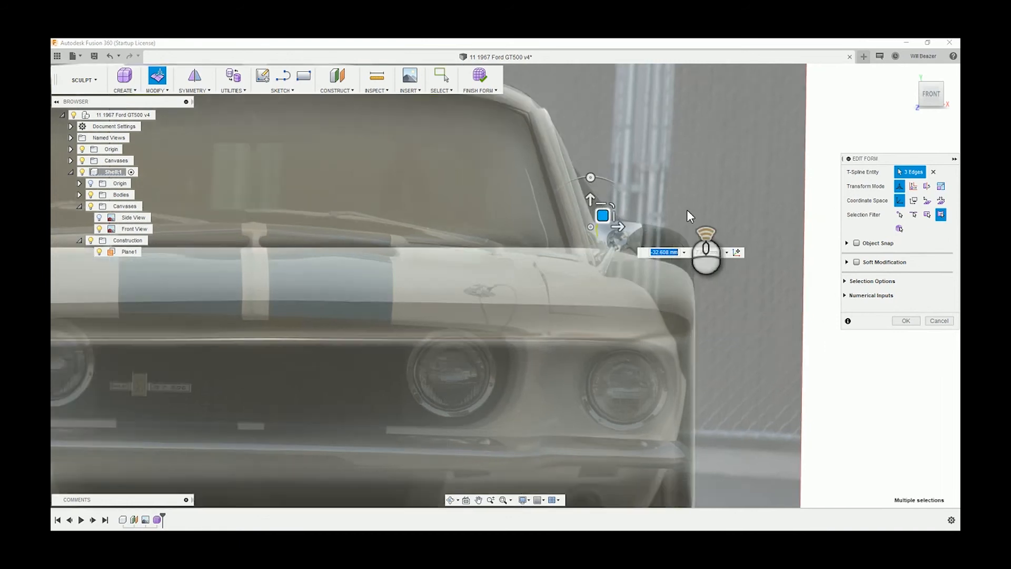
click(786, 278)
- Examine the reshaped body's roof, pillar and fender surfaces from a front corner, the front and the left side
scroll(731, 260, down, 5)
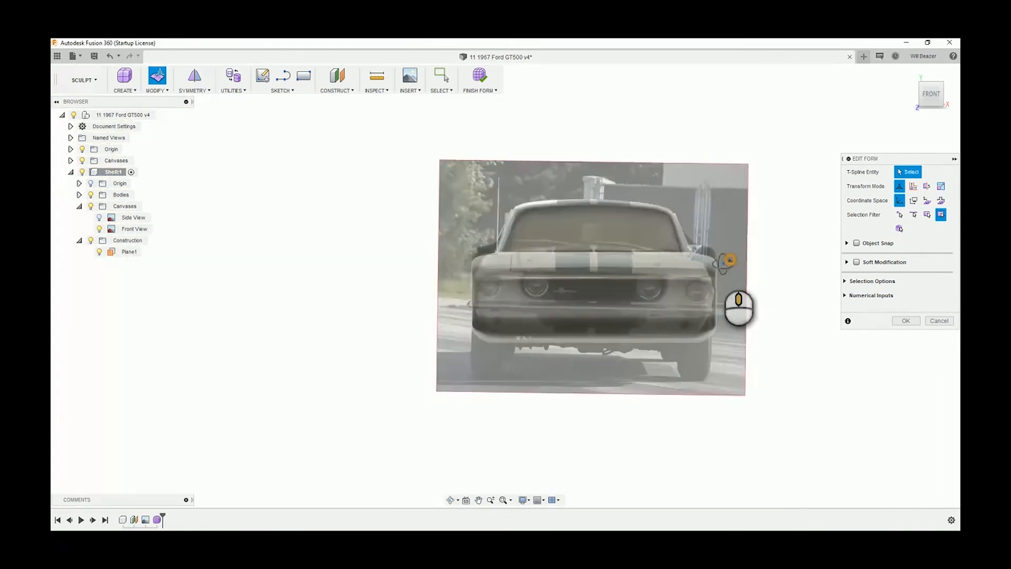
shift+middle_drag(727, 261, 414, 257)
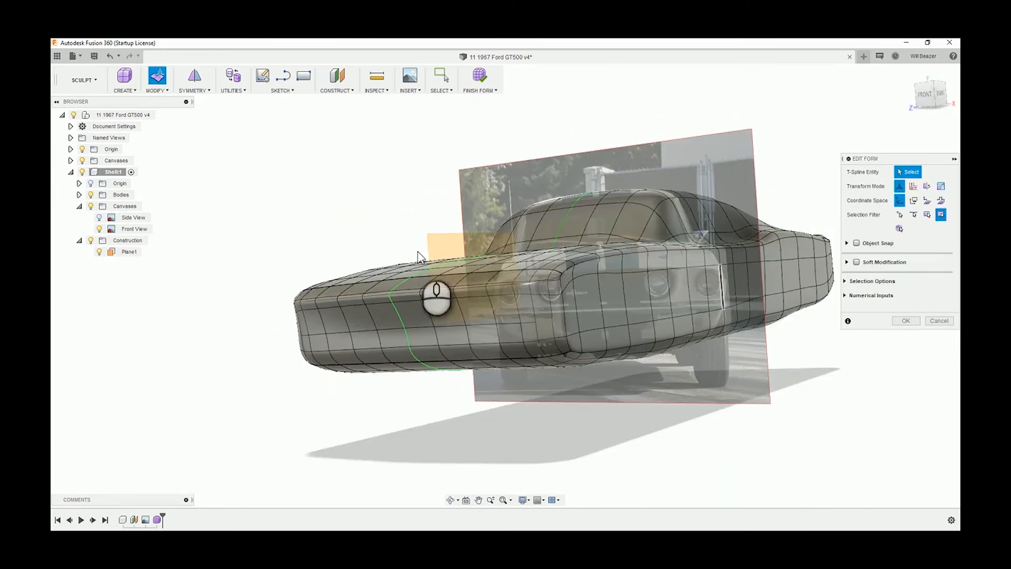
click(925, 97)
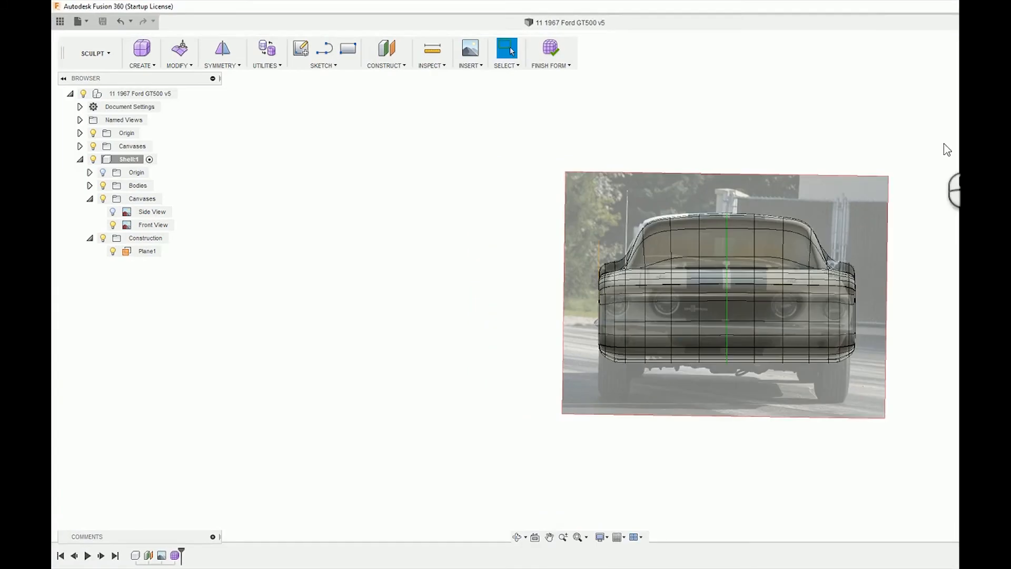
scroll(675, 259, up, 3)
scroll(587, 287, down, 5)
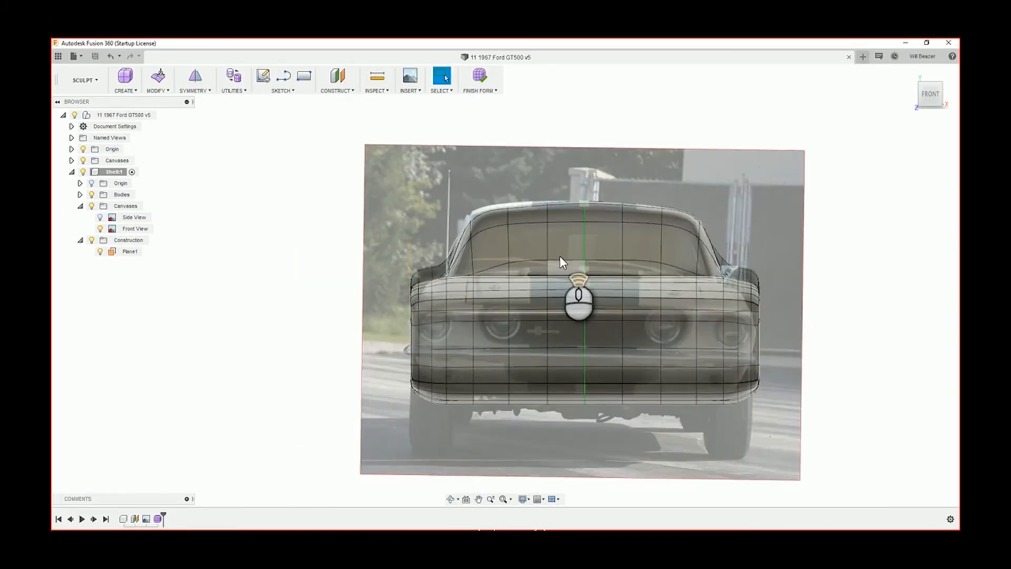
shift+middle_drag(551, 259, 267, 202)
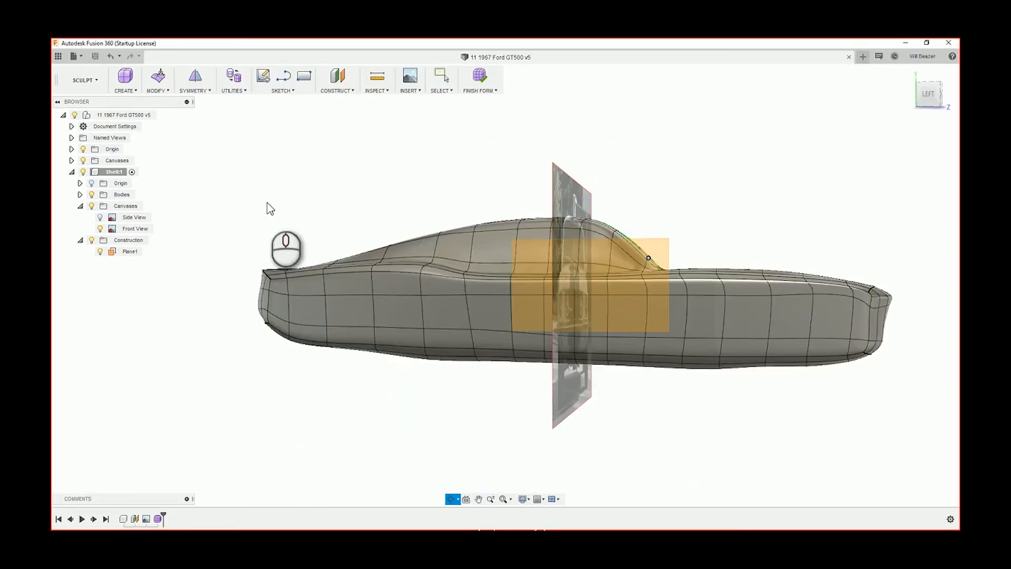
- Show the Side View canvas and compare the body's outline with it in the left view
click(100, 217)
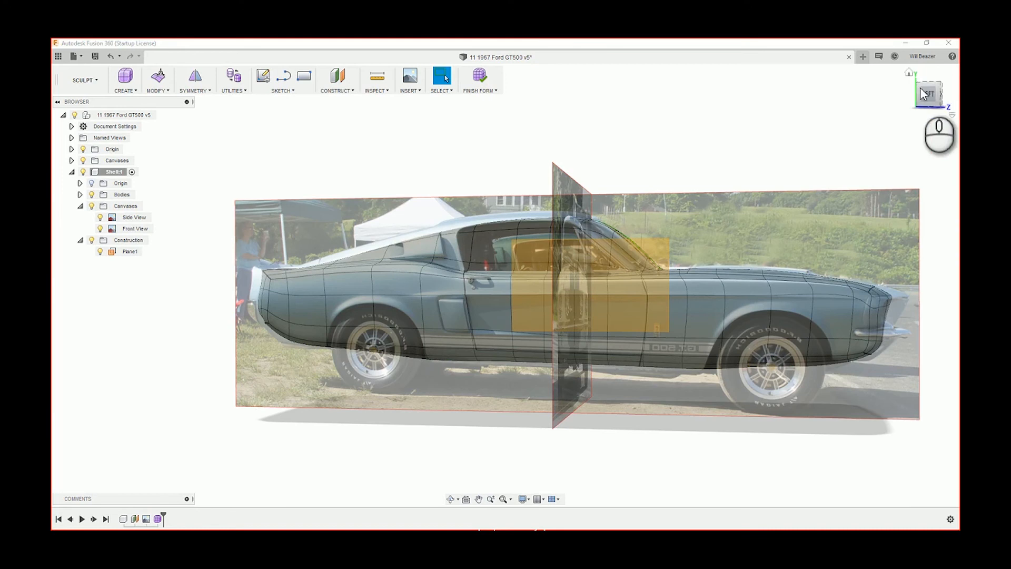
click(929, 96)
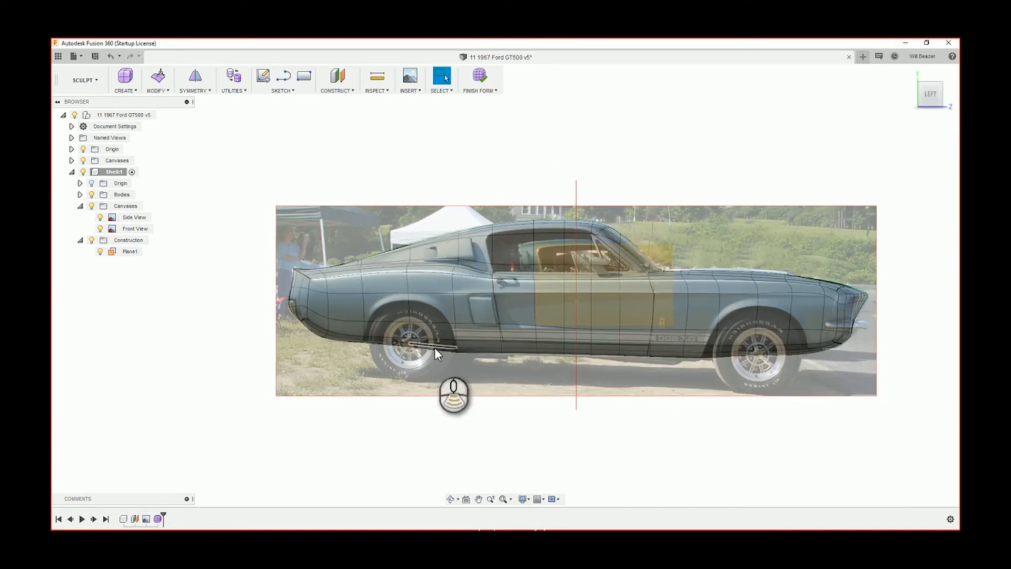
scroll(476, 373, up, 2)
scroll(475, 373, down, 1)
scroll(658, 317, up, 2)
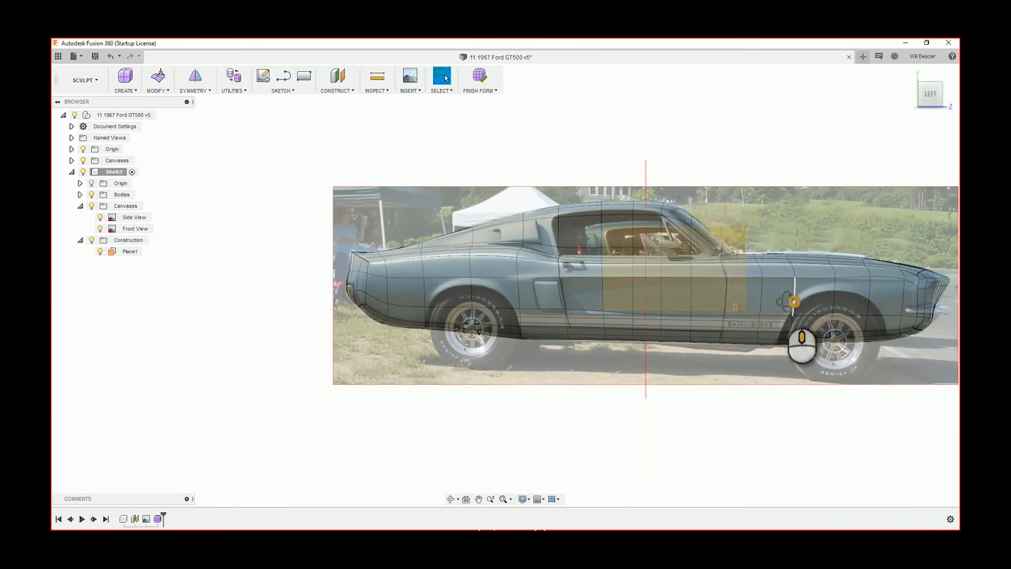
- Examine how the body's lower front corner compares with the car in the front-view photo
shift+middle_drag(791, 300, 721, 304)
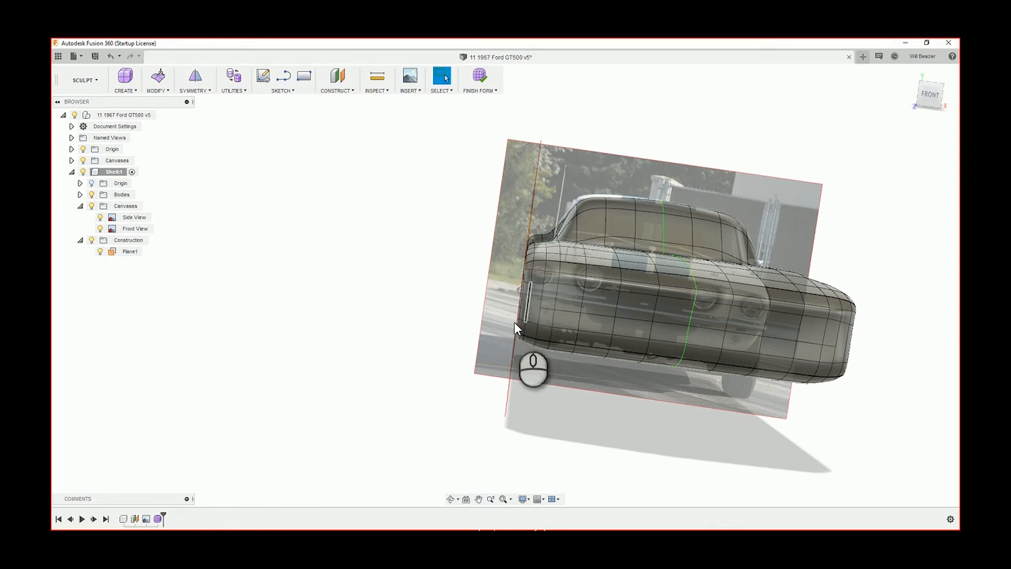
scroll(529, 340, down, 4)
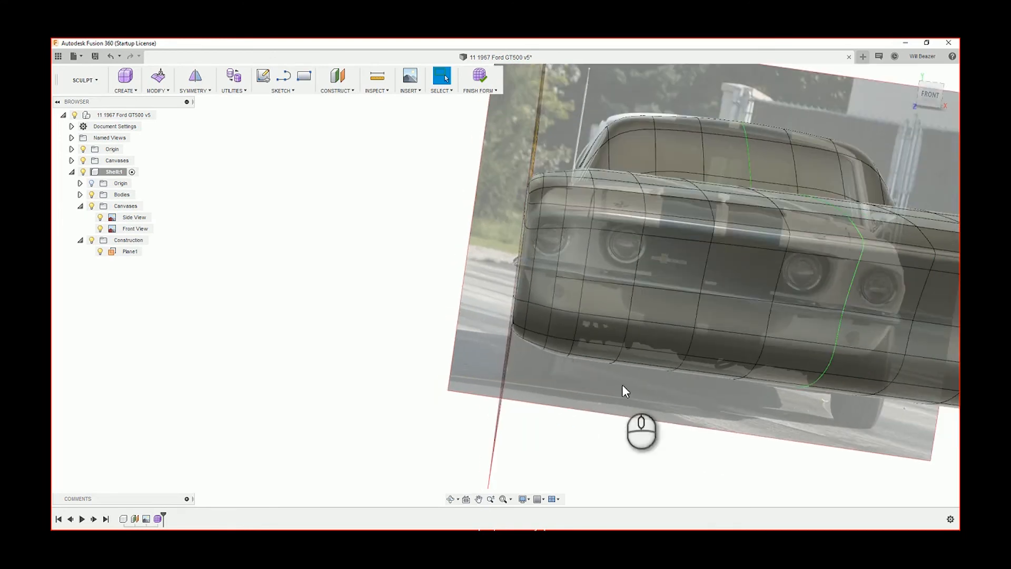
click(927, 95)
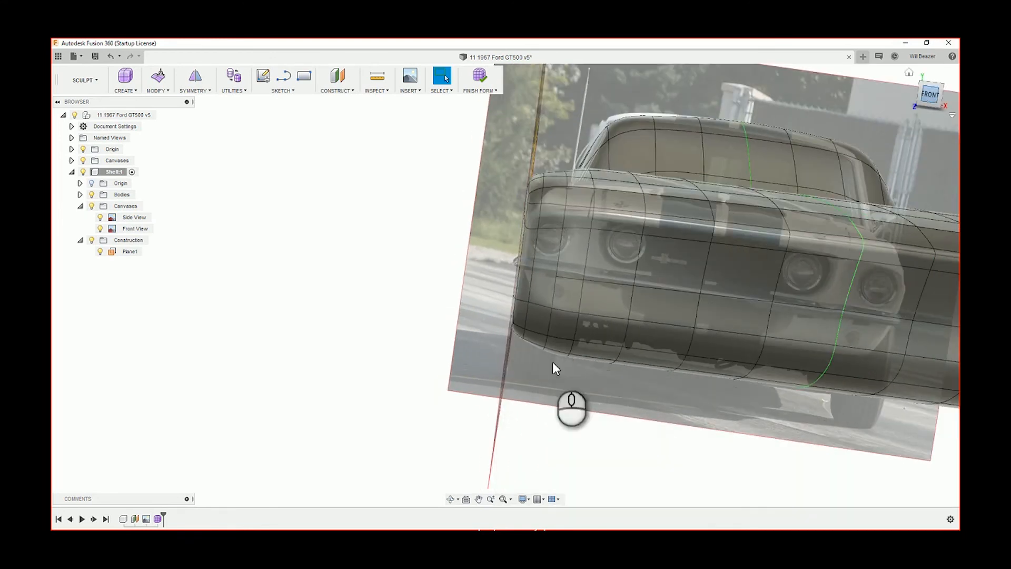
scroll(552, 312, down, 4)
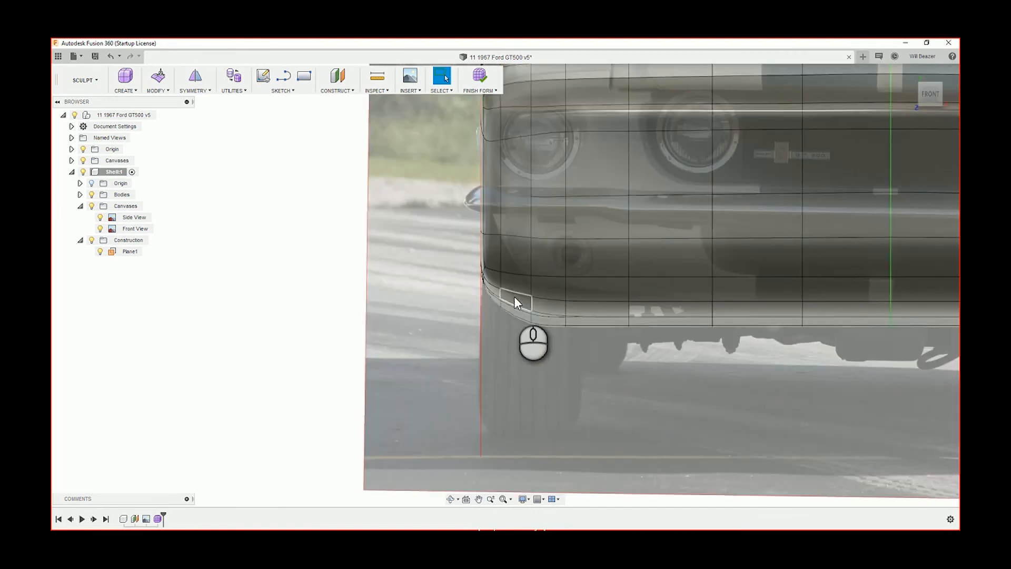
- Move the faces of the body's lower front corner about 8 mm inward in the front view, then its lower rows about 7 mm further
mouse_move(543, 337)
mouse_down()
mouse_move(526, 300)
mouse_move(465, 259)
mouse_up()
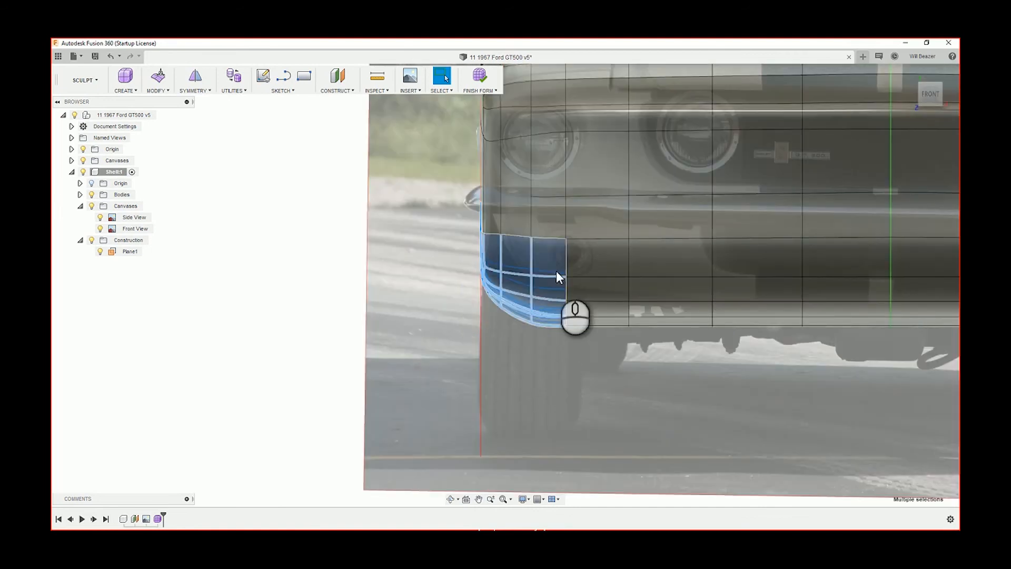
click(157, 77)
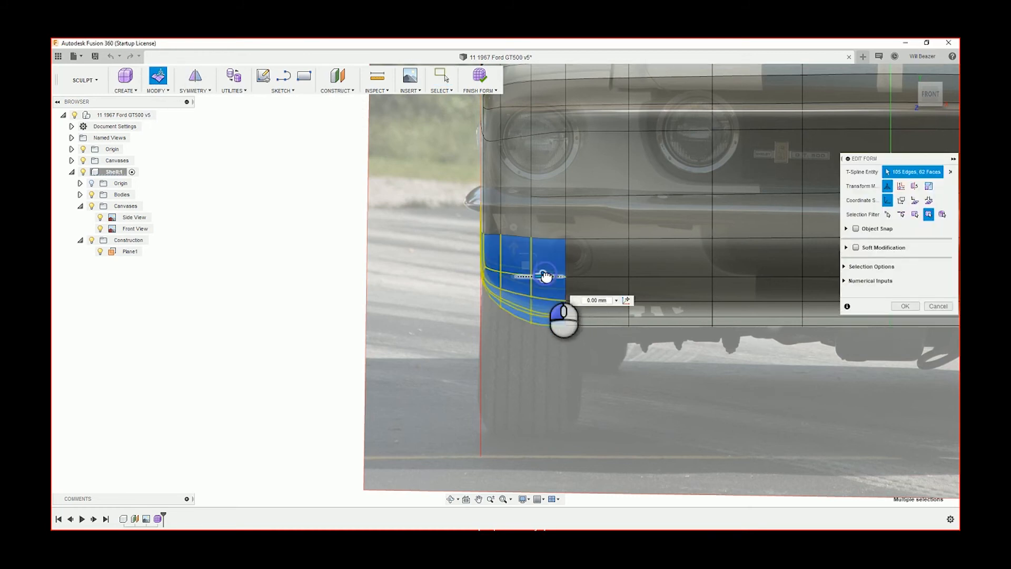
drag(550, 279, 553, 276)
drag(557, 349, 478, 291)
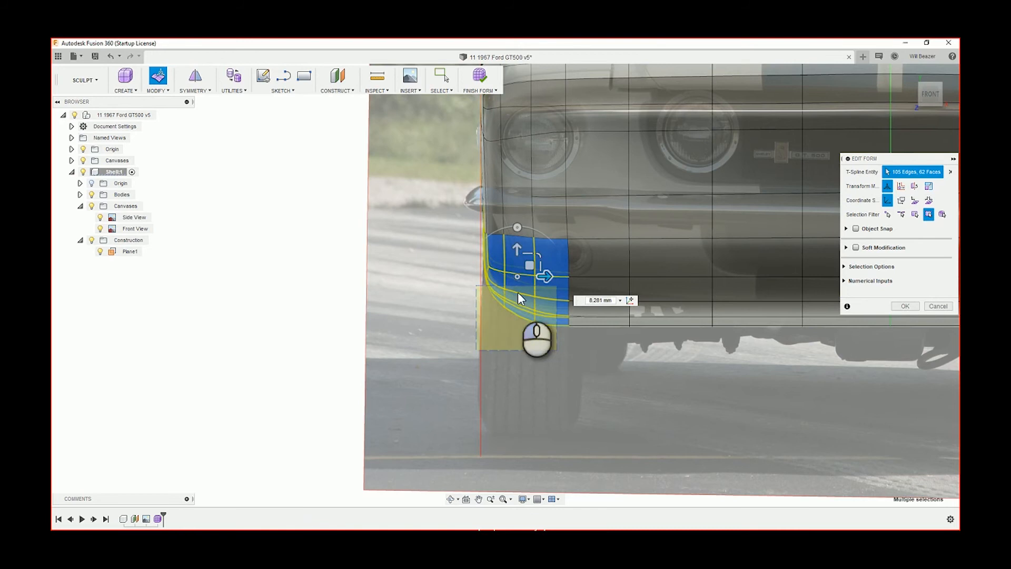
mouse_move(552, 292)
mouse_down()
mouse_move(560, 294)
mouse_move(503, 300)
mouse_move(567, 304)
mouse_up()
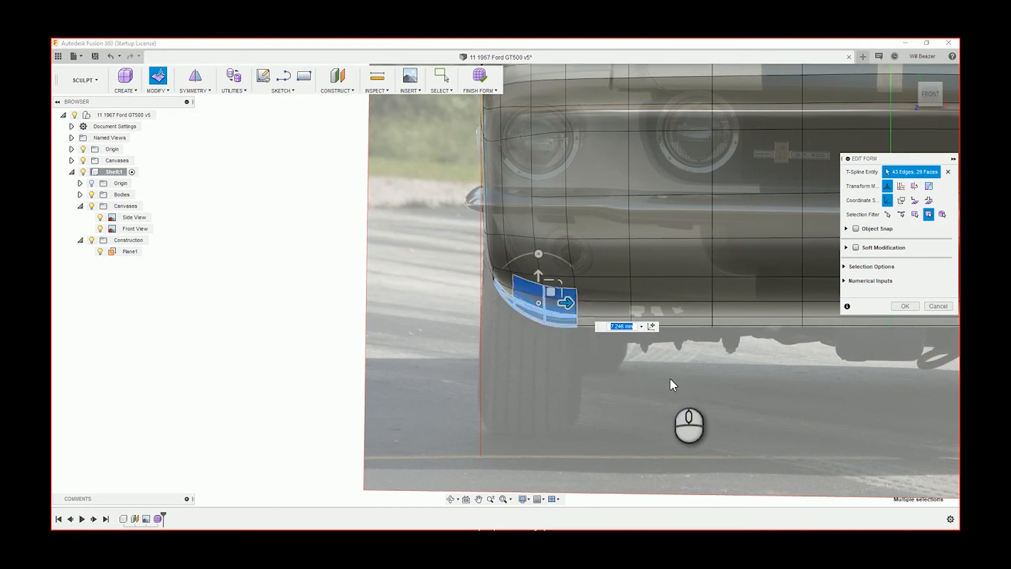
- Shift the lower corner's bottom rows about 24 mm inward, then nudge the lowest row inward as well
drag(673, 379, 523, 308)
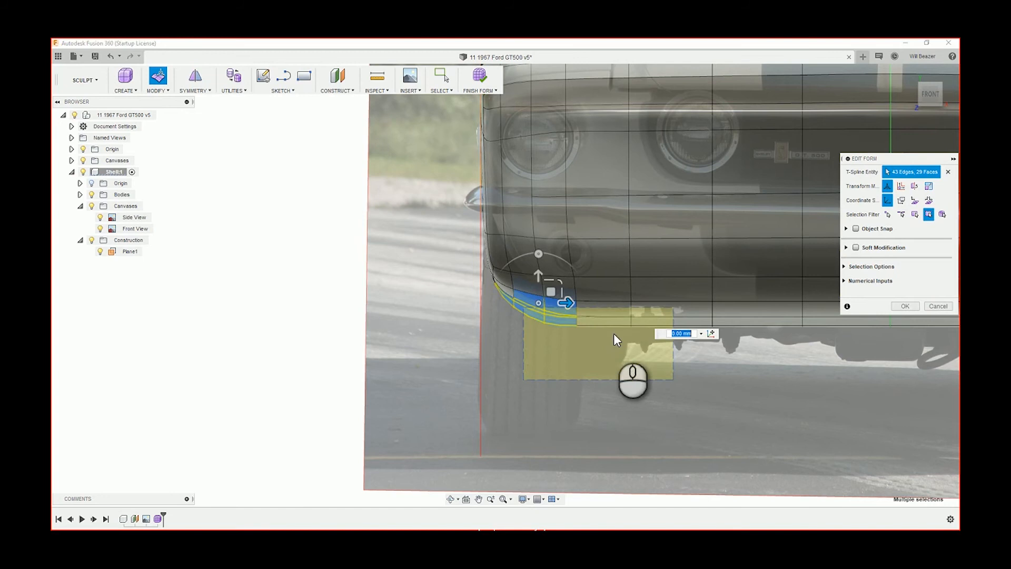
drag(627, 310, 638, 307)
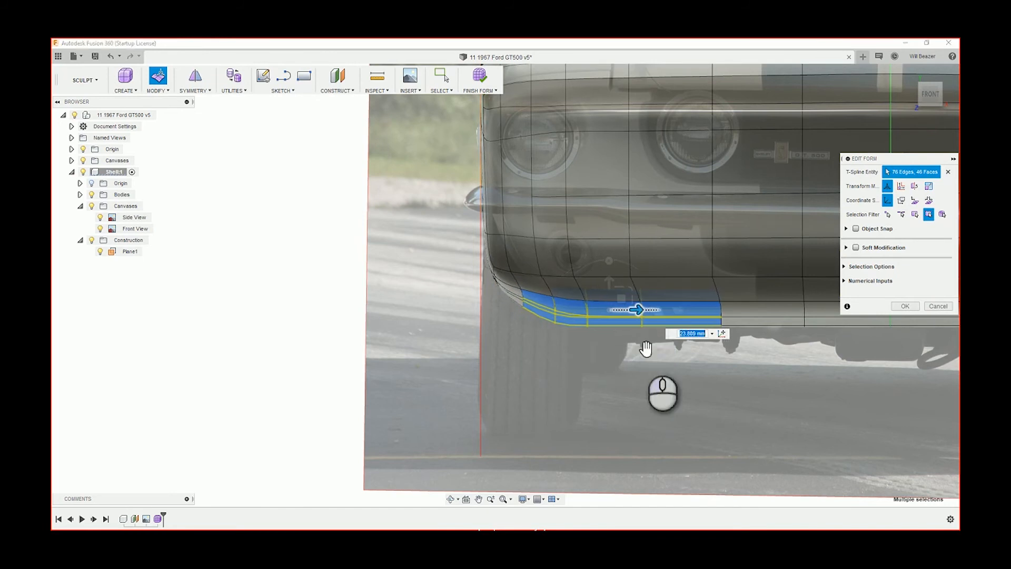
drag(746, 381, 551, 321)
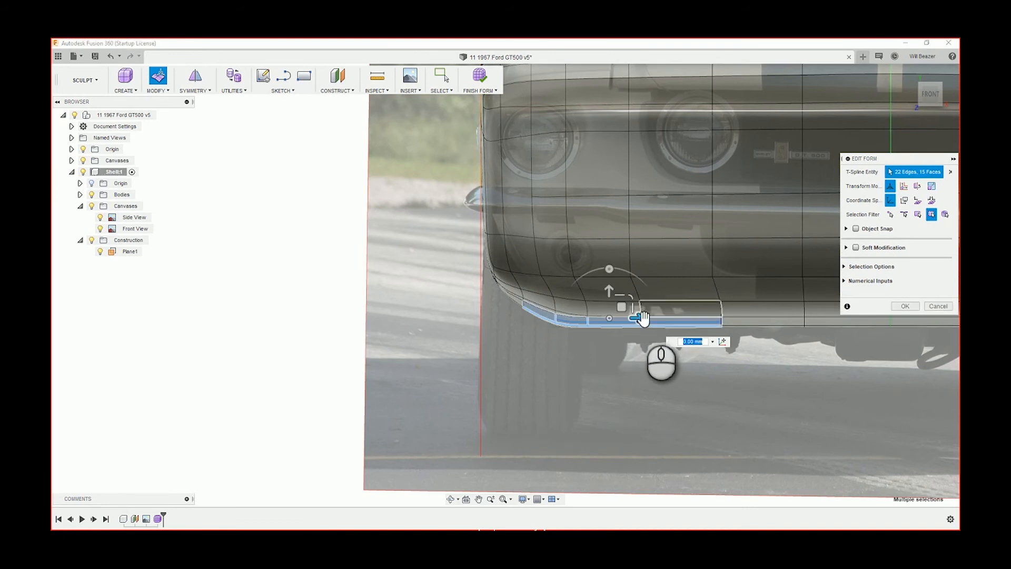
drag(650, 320, 650, 319)
click(356, 309)
- Move the faces around the lower front corner, below the bumper, about 25 mm inward in the front view
scroll(358, 297, down, 3)
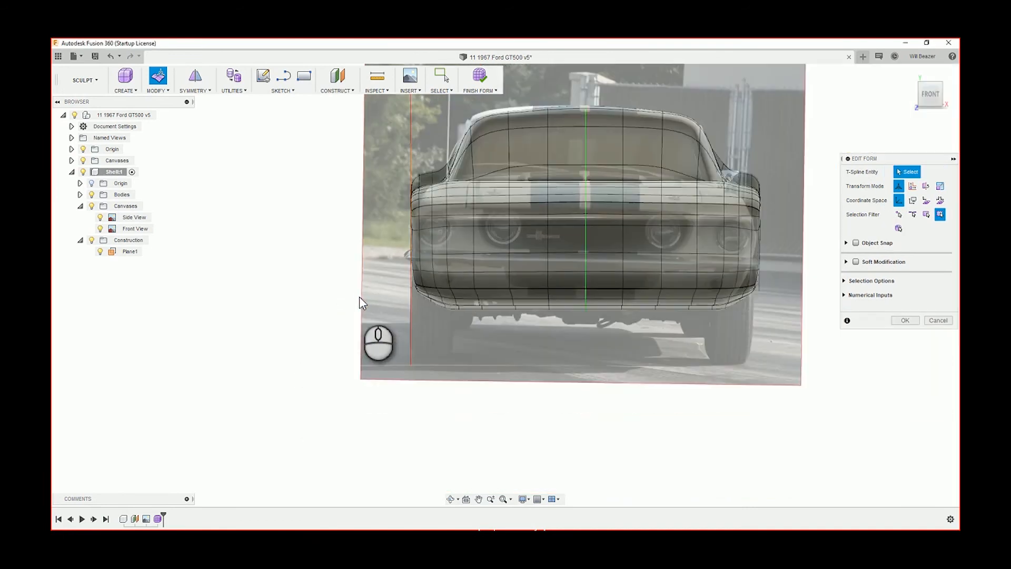
mouse_move(359, 295)
shift+middle_down()
mouse_move(390, 293)
mouse_move(367, 295)
shift+middle_up()
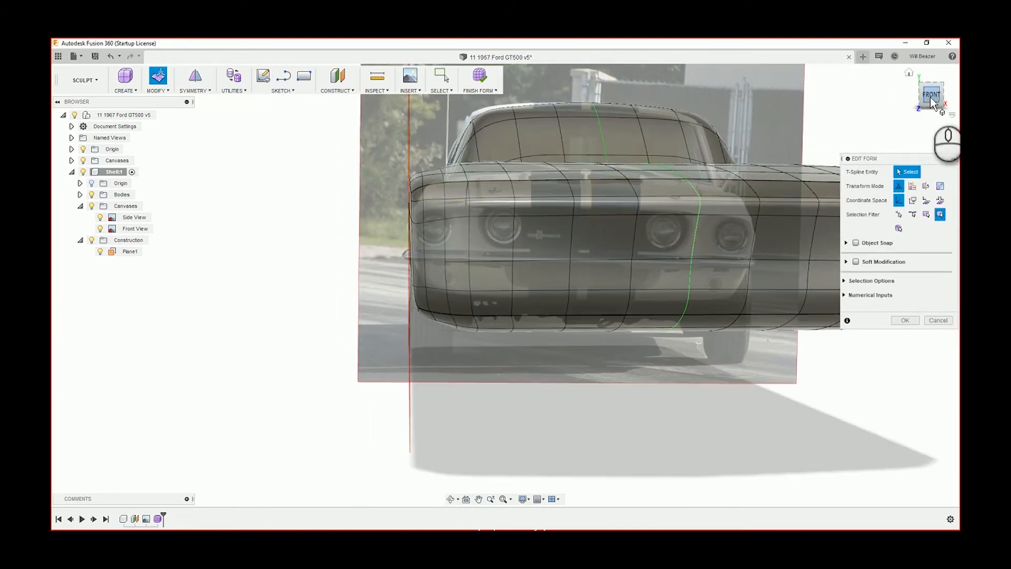
click(931, 97)
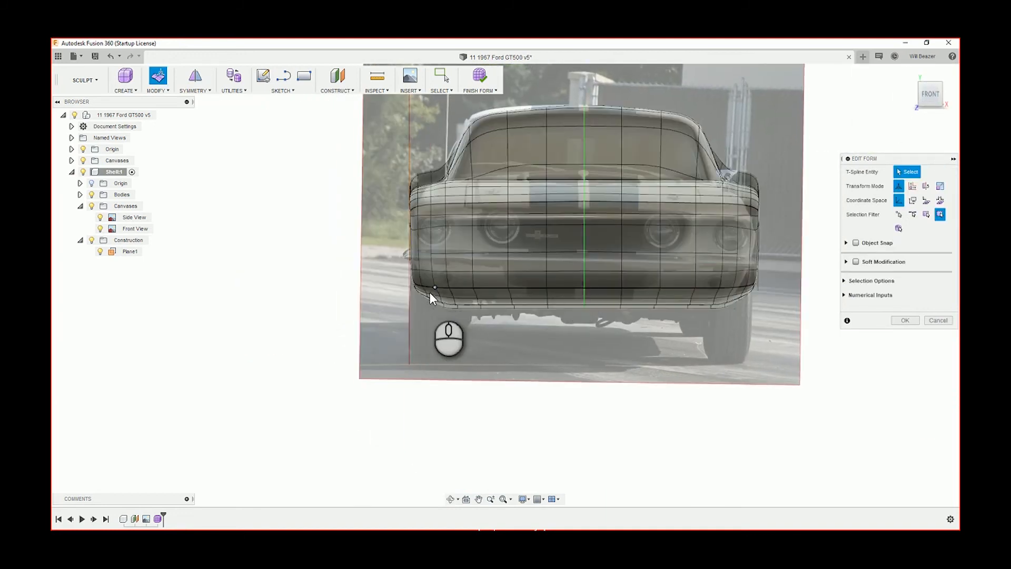
scroll(428, 293, up, 3)
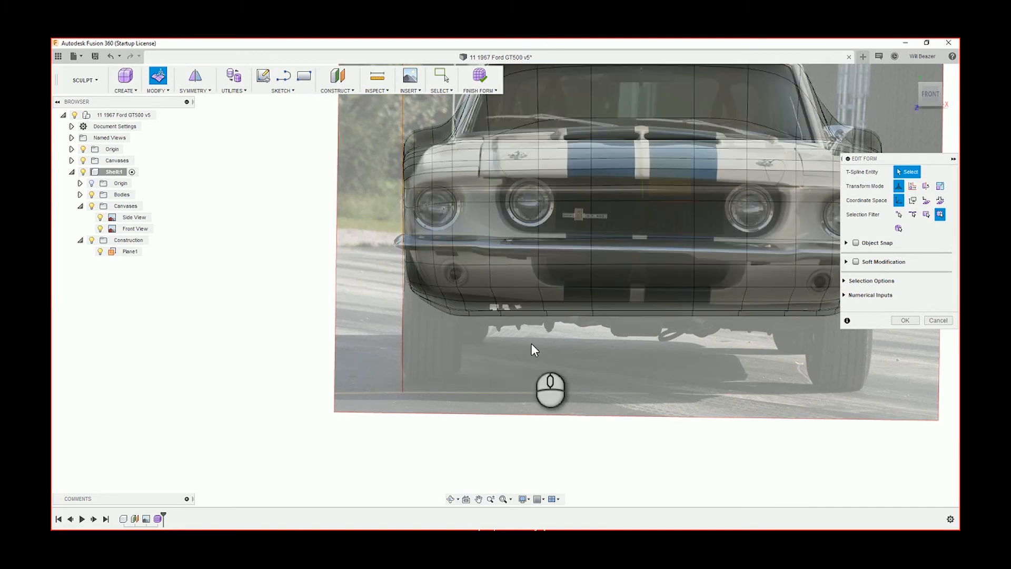
mouse_move(556, 337)
mouse_down()
mouse_move(487, 279)
mouse_move(400, 277)
mouse_up()
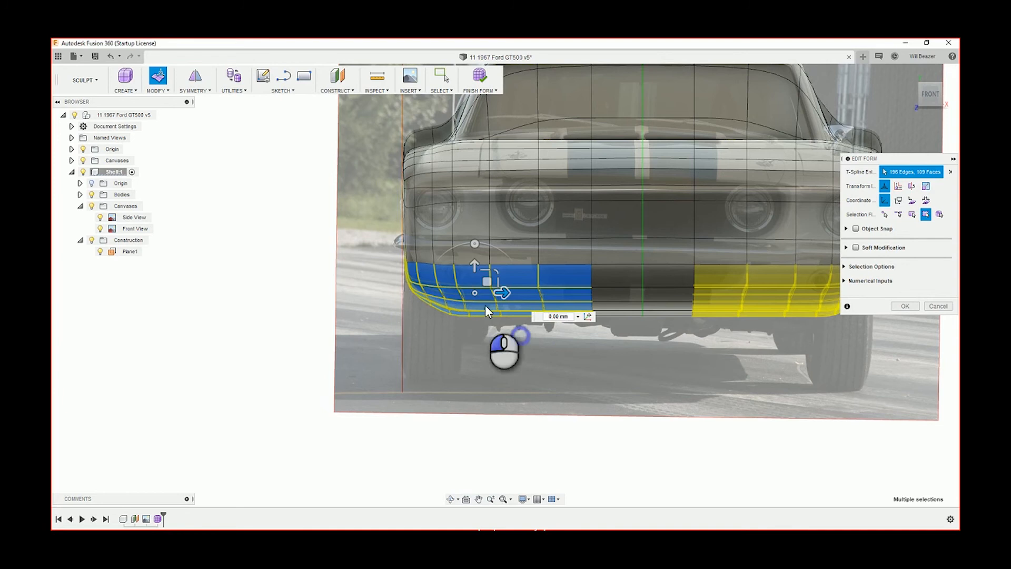
drag(485, 304, 378, 279)
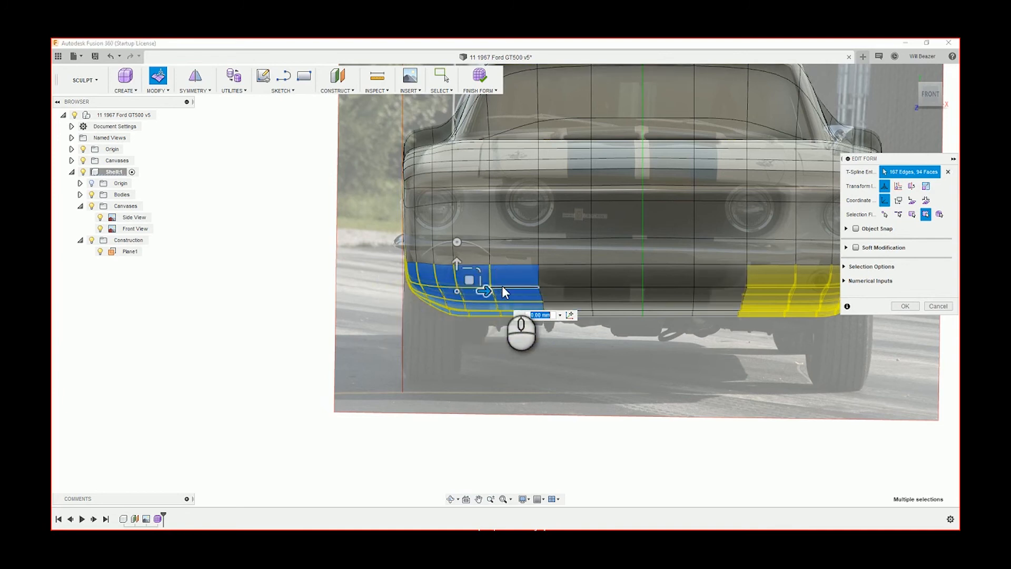
drag(486, 290, 495, 293)
click(551, 367)
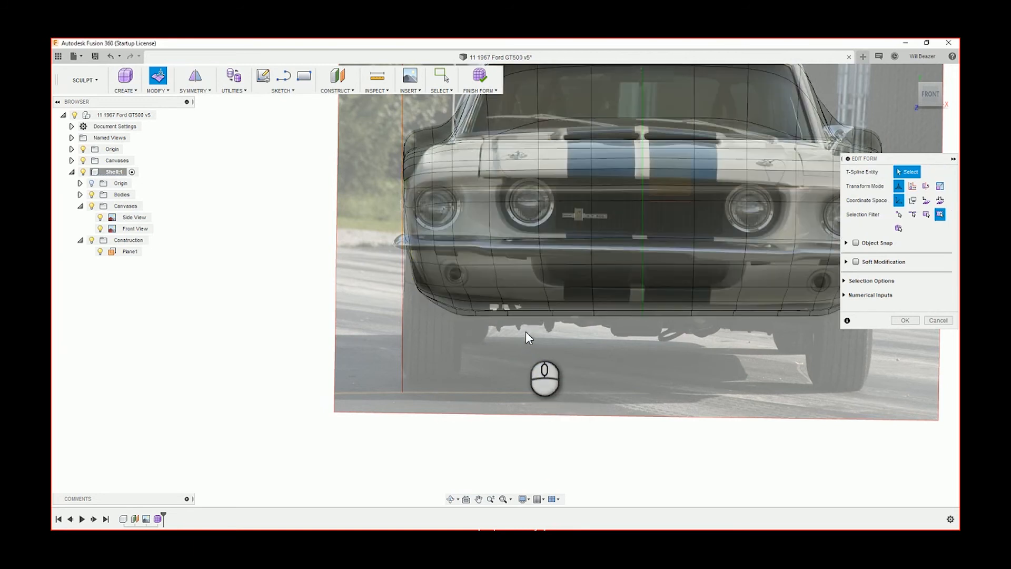
- Move the corner's lower rows about 23 mm inward, then its bottom rows about 26.5 mm inward to round the lower edge
drag(525, 331, 408, 291)
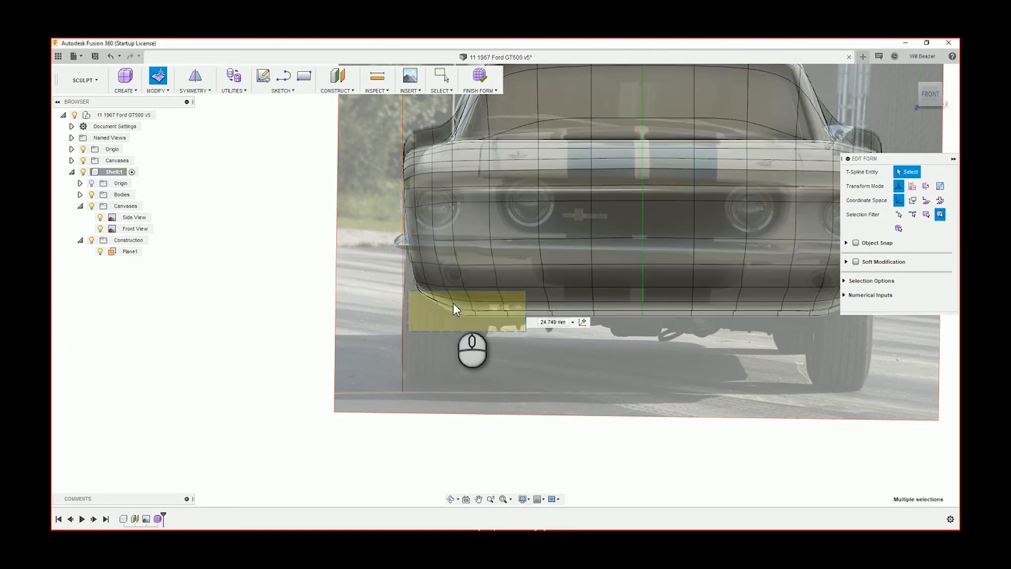
drag(499, 298, 503, 299)
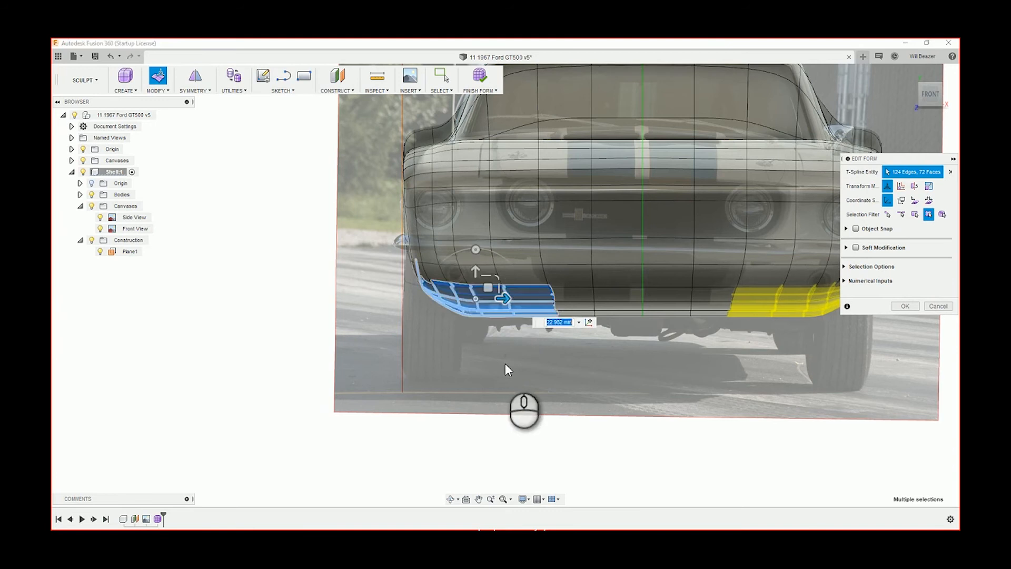
click(532, 330)
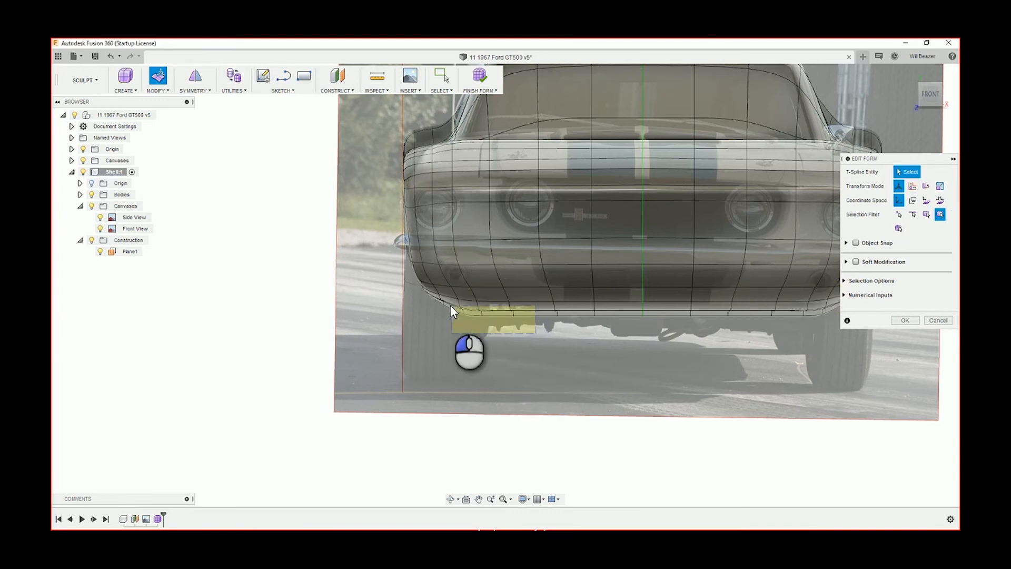
drag(451, 307, 448, 303)
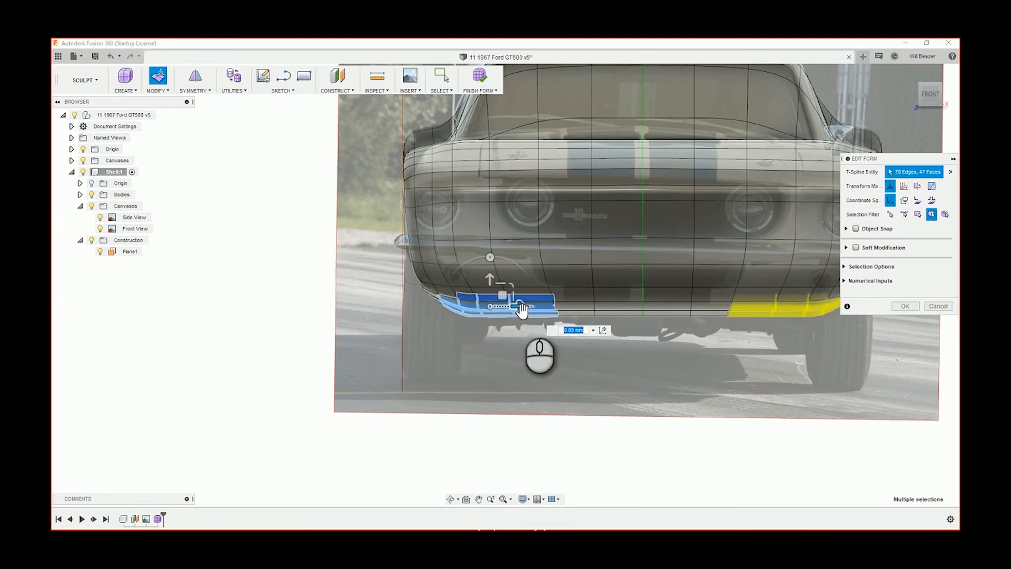
drag(521, 311, 524, 311)
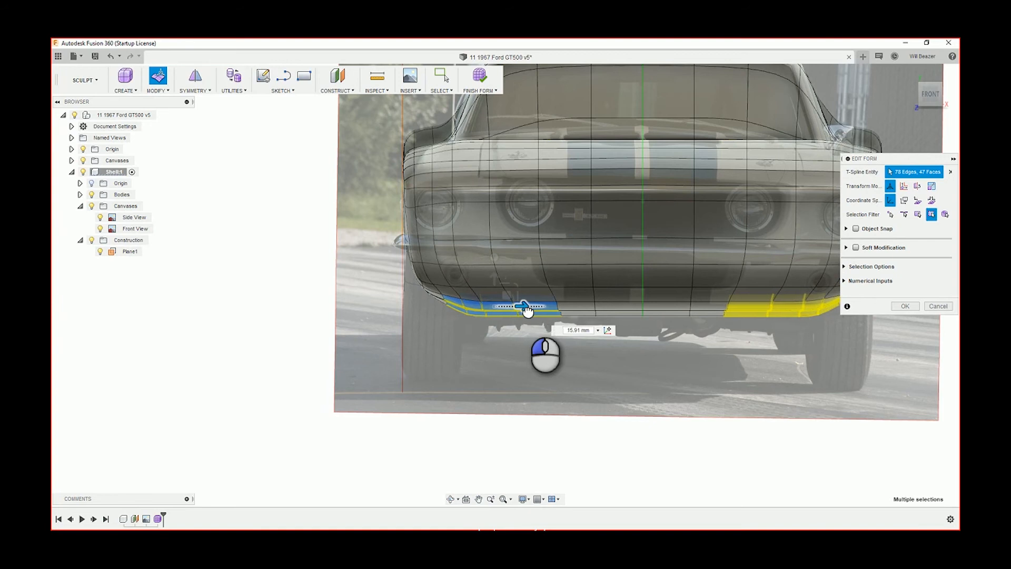
drag(529, 311, 529, 311)
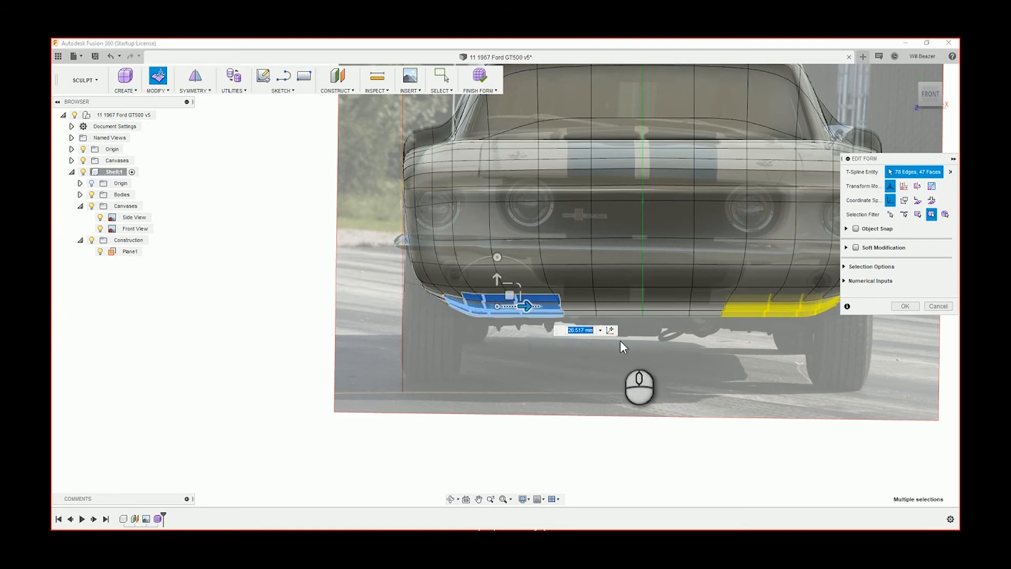
click(486, 356)
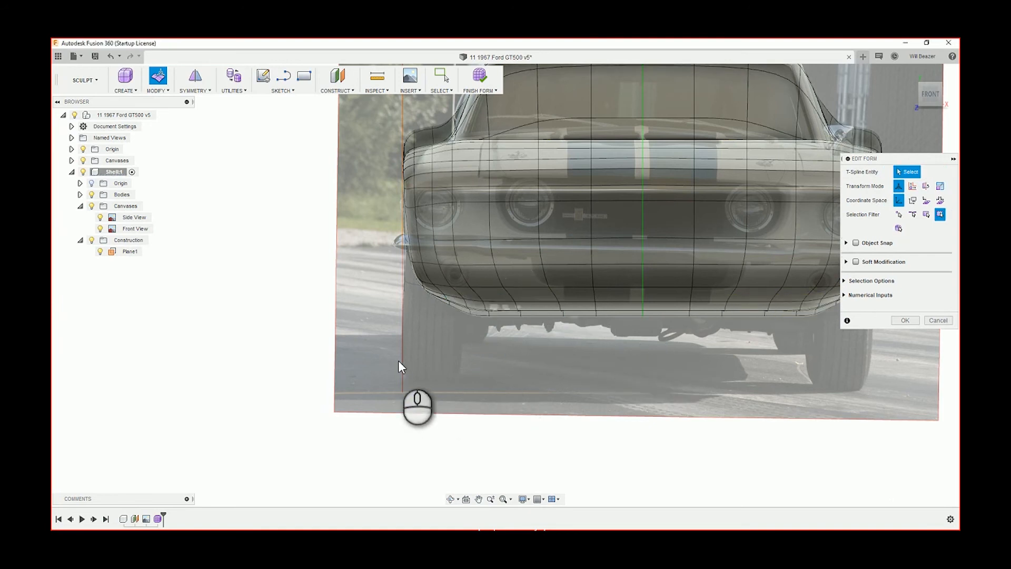
- Examine the reshaped lower corner and overall body form from several angles and from the front
shift+middle_drag(398, 360, 403, 308)
scroll(464, 351, down, 5)
click(925, 96)
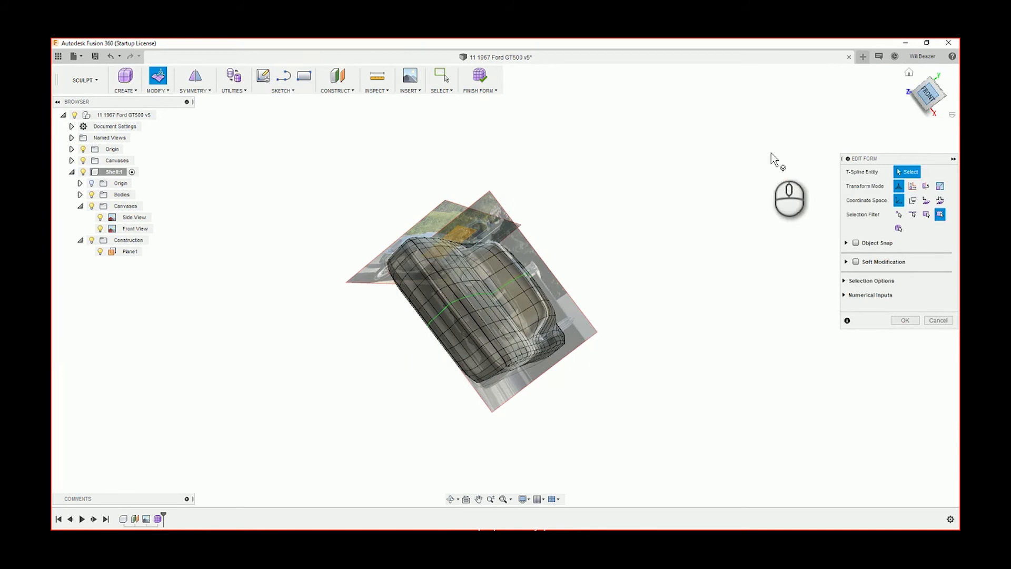
shift+middle_drag(592, 204, 648, 384)
click(932, 99)
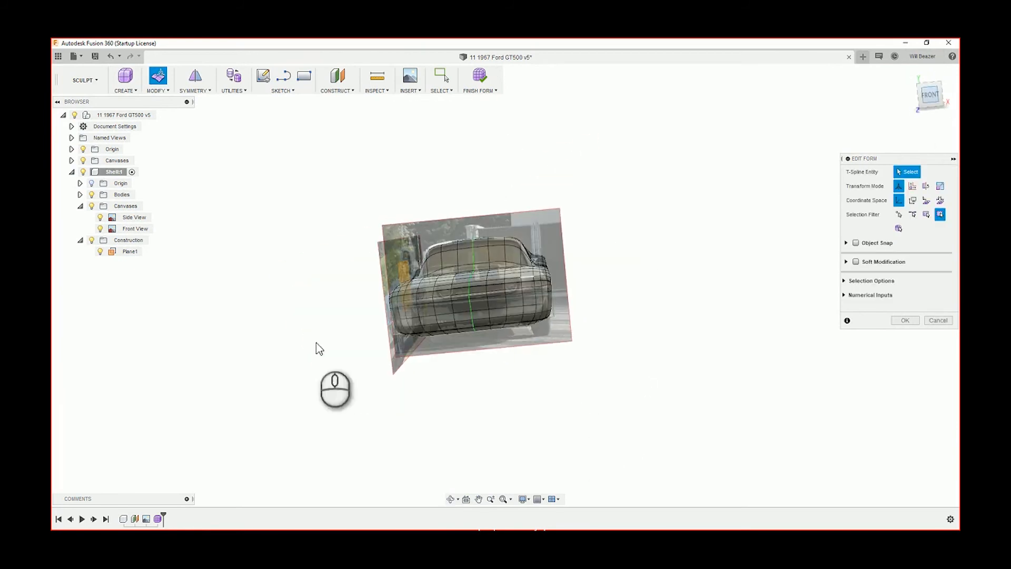
- Select five faces and one edge on the front fender's upper shoulder above the outer headlight in the front view
scroll(416, 277, up, 6)
scroll(394, 279, up, 2)
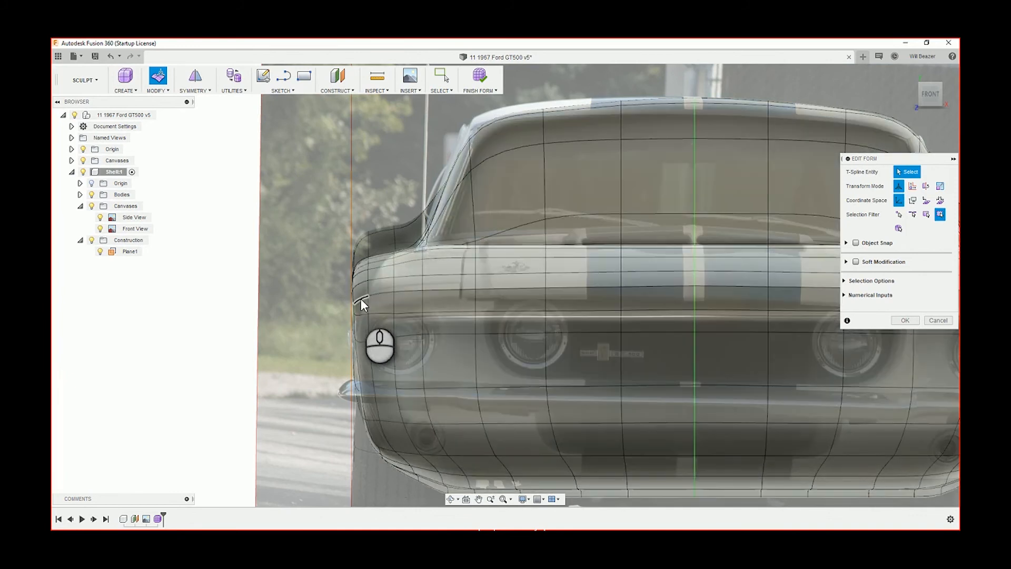
click(362, 289)
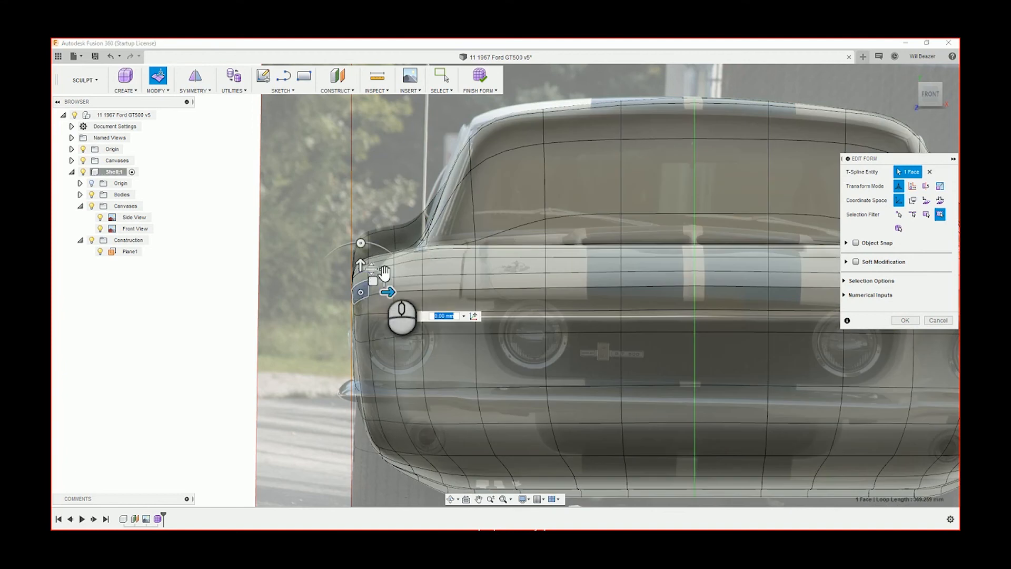
scroll(386, 275, up, 4)
shift+click(384, 272)
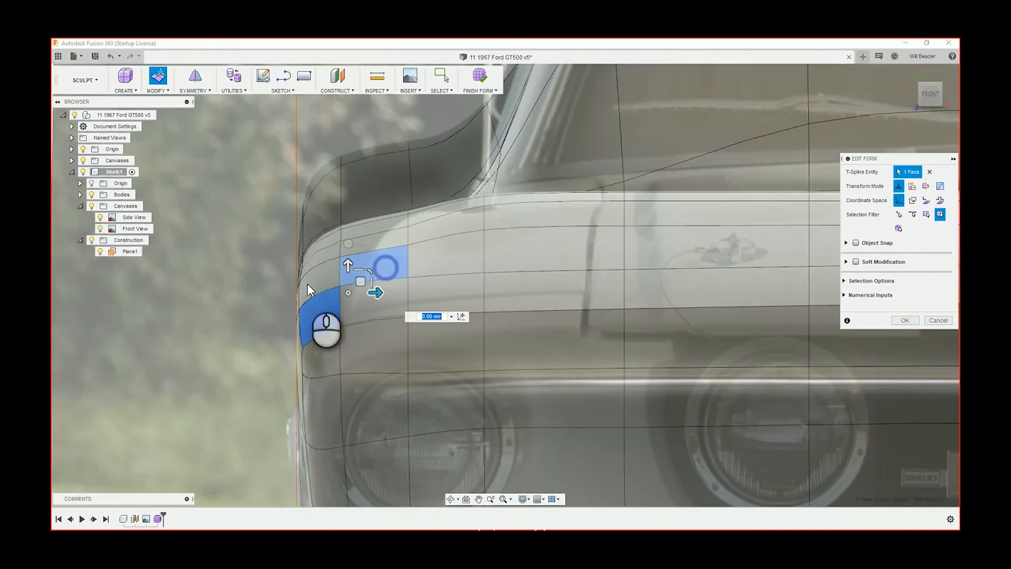
shift+click(308, 284)
shift+click(324, 254)
shift+click(374, 236)
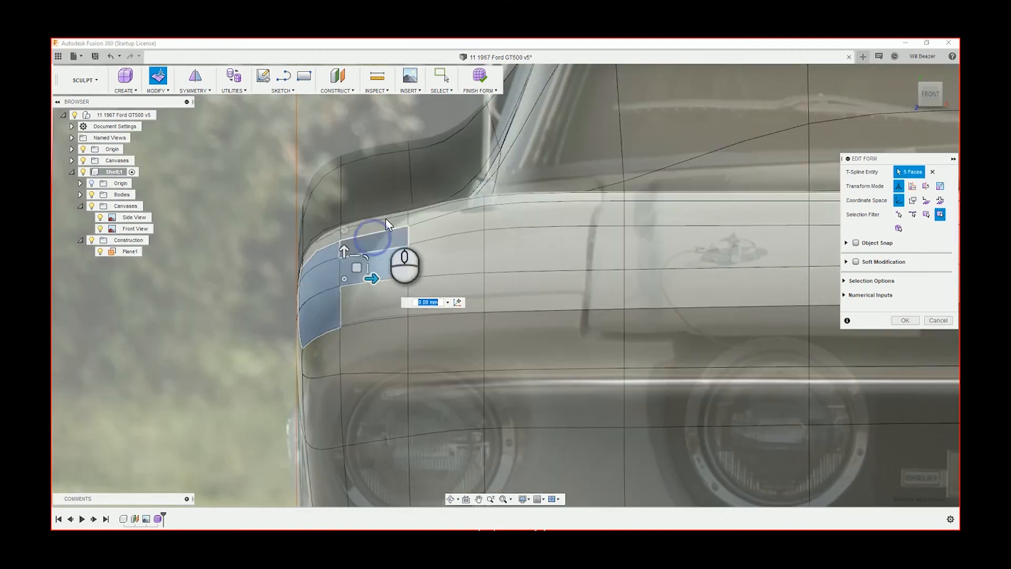
shift+click(385, 217)
- Extend the selection in the left view with the shoulder faces running back along the fender's top toward the door
shift+middle_drag(415, 216, 472, 212)
click(926, 100)
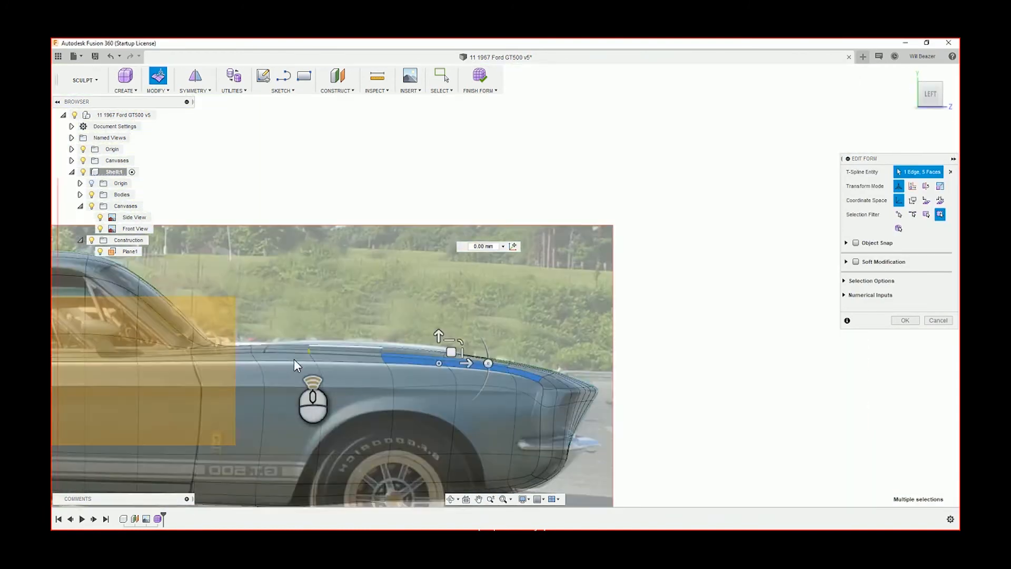
scroll(294, 358, down, 3)
scroll(293, 361, up, 5)
scroll(316, 344, up, 2)
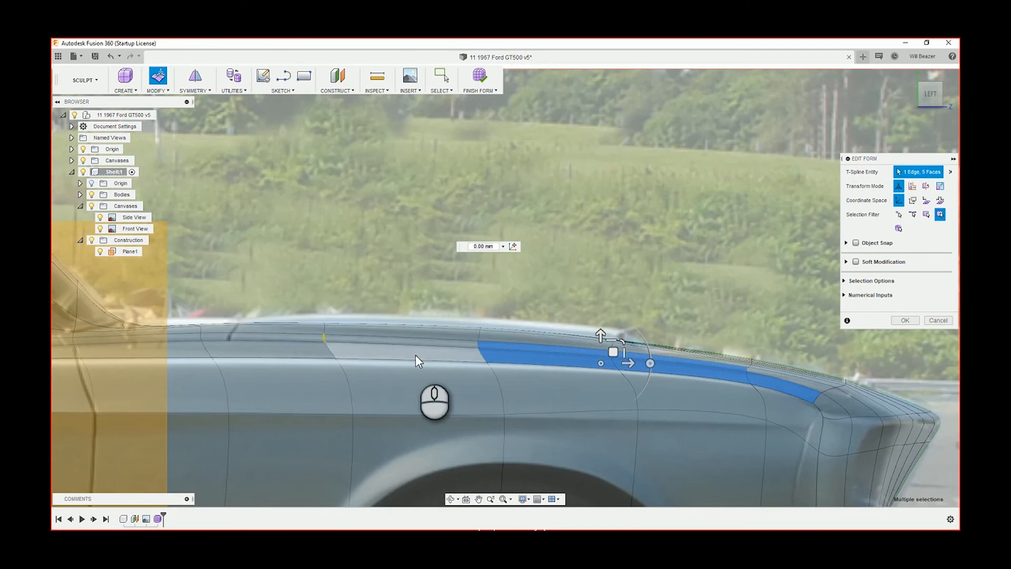
shift+click(410, 349)
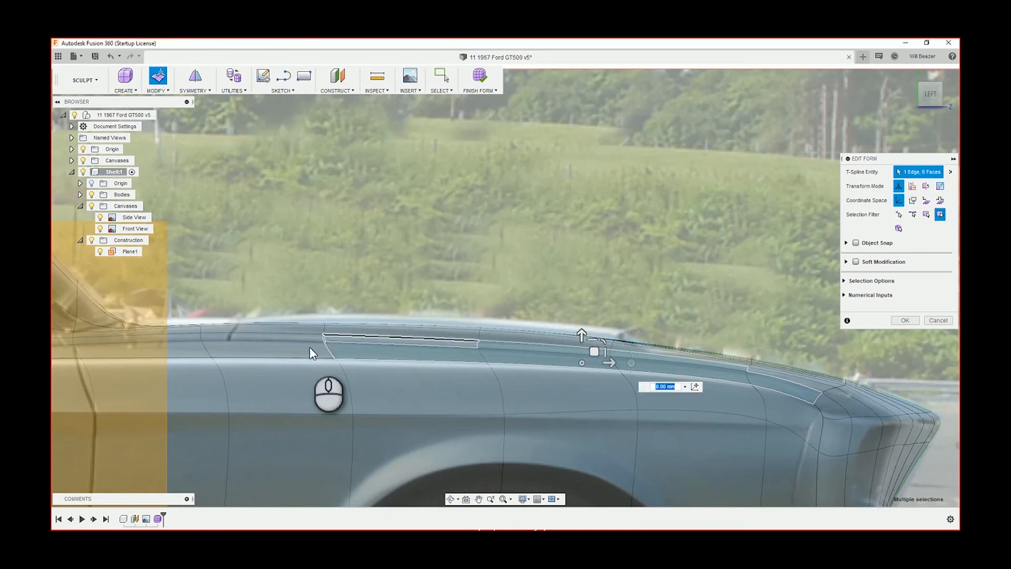
shift+click(279, 341)
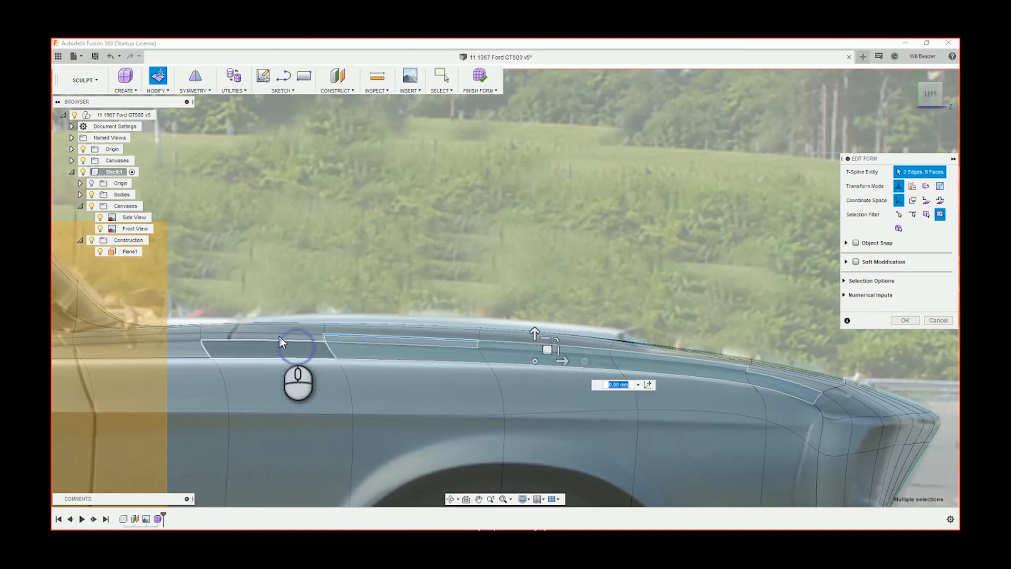
shift+click(359, 336)
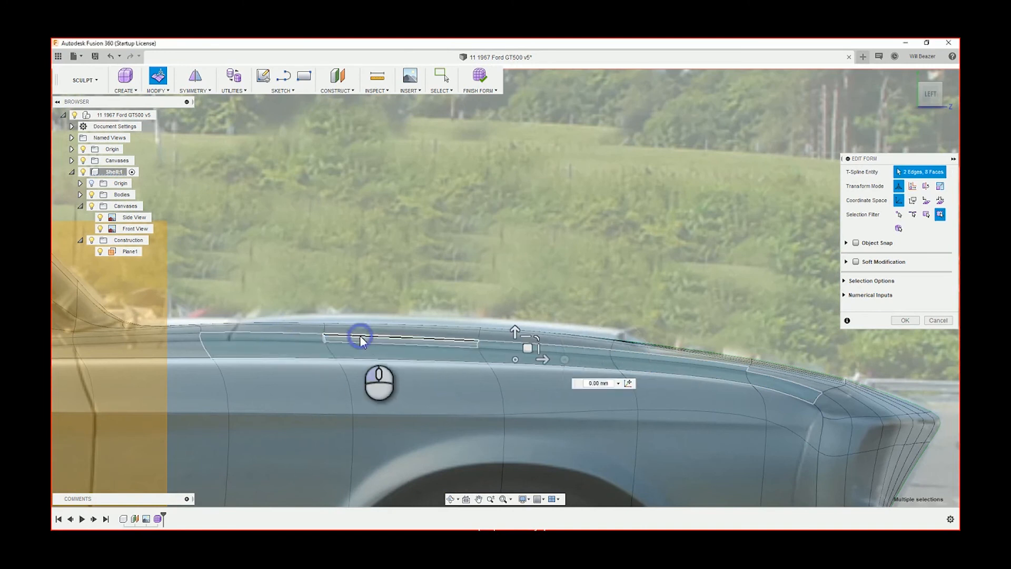
shift+click(169, 345)
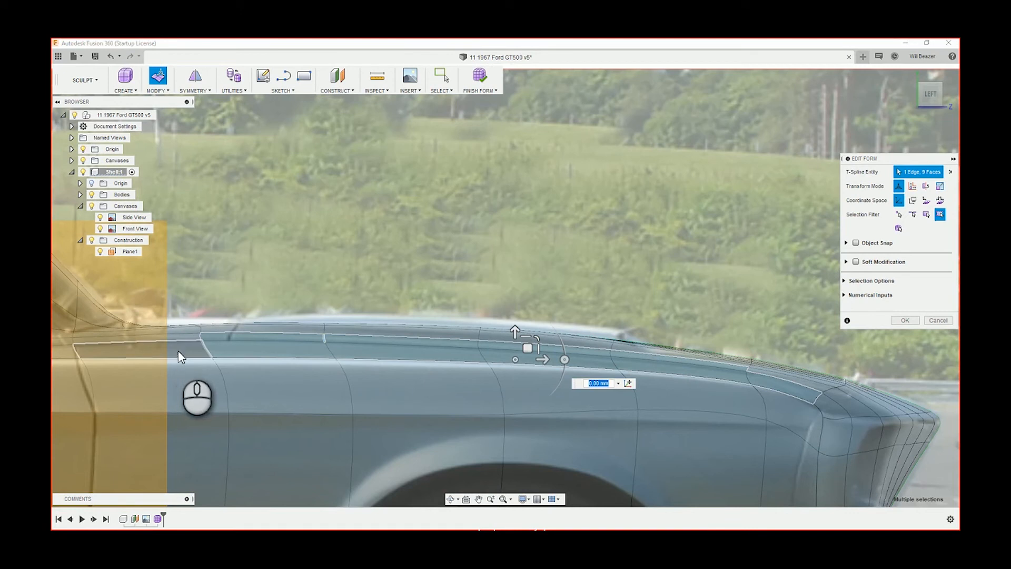
- Drop the stray edge from the selection and move the nine fender shoulder faces about 11 mm inward in the front view
click(952, 101)
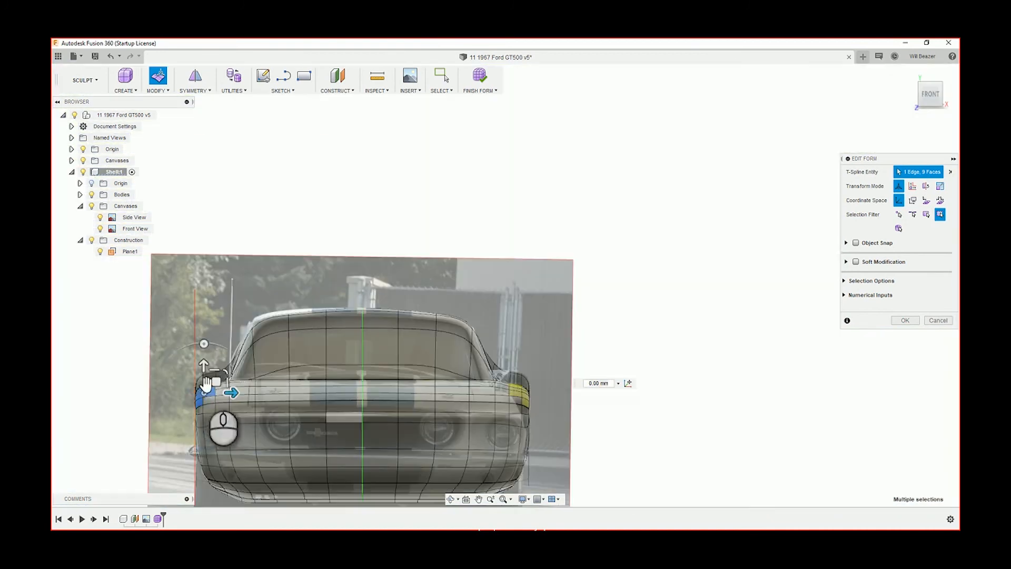
scroll(206, 383, up, 5)
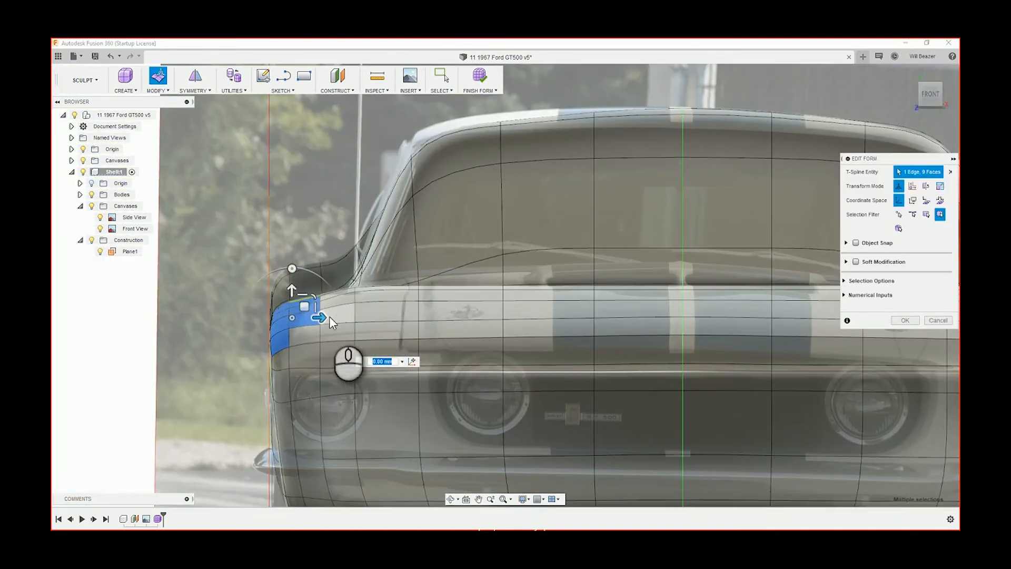
scroll(320, 318, up, 3)
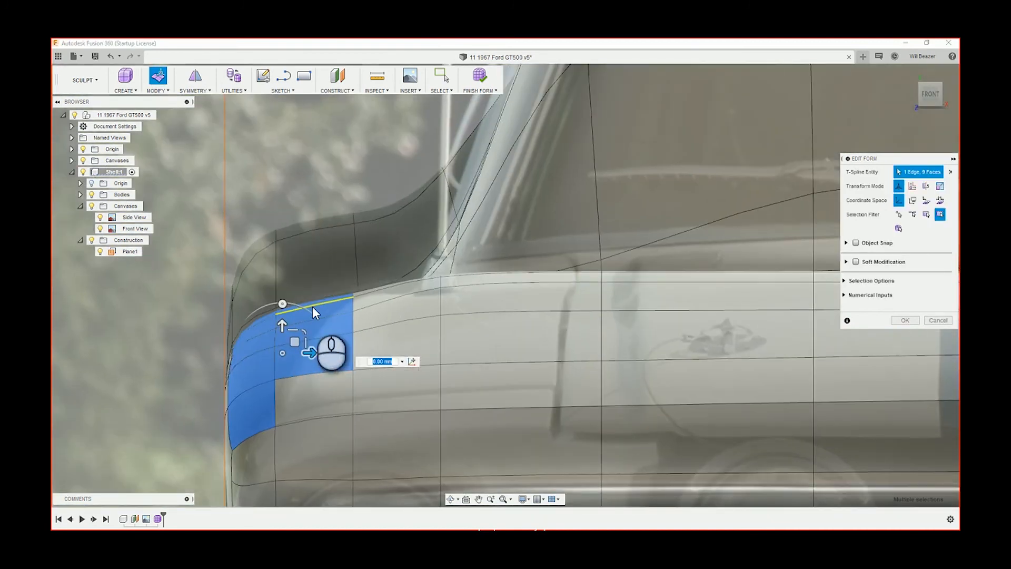
ctrl+click(313, 312)
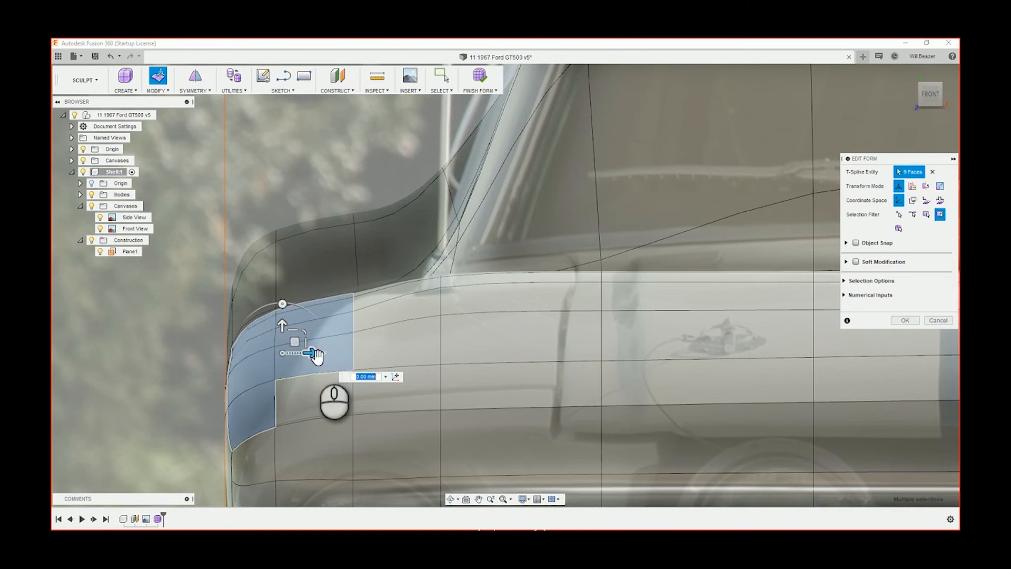
drag(316, 357, 326, 358)
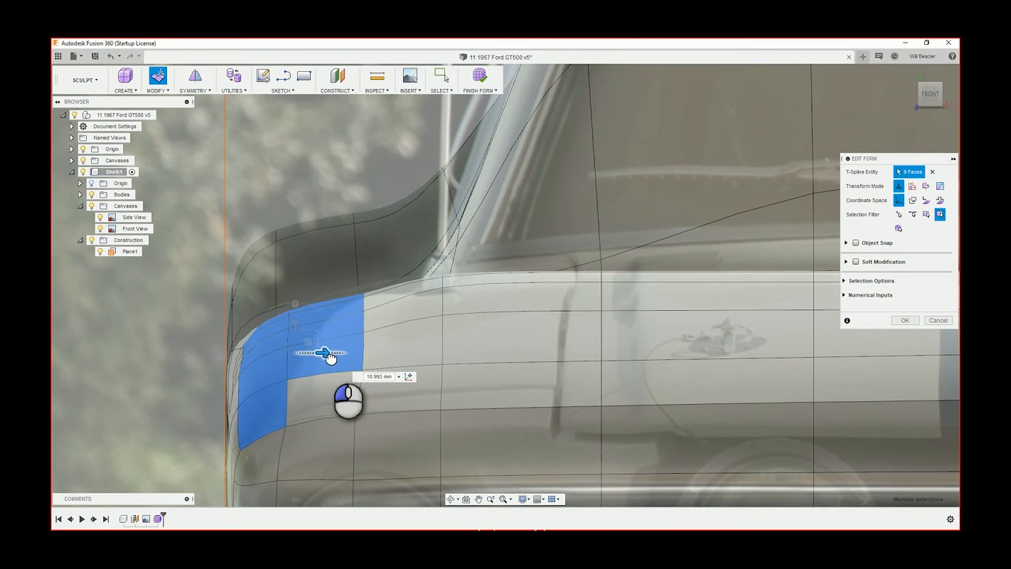
drag(329, 357, 330, 356)
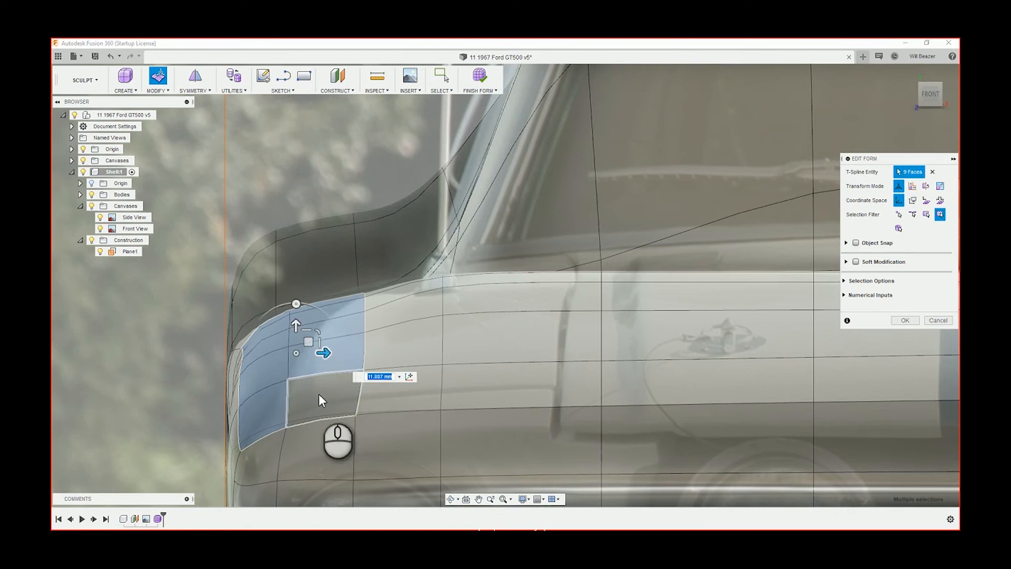
- Extend the selection to 15 faces with the neighbouring inner shoulder faces and move them about 20 mm inward in the front view
ctrl+click(390, 397)
ctrl+click(386, 357)
shift+middle_drag(385, 357, 420, 185)
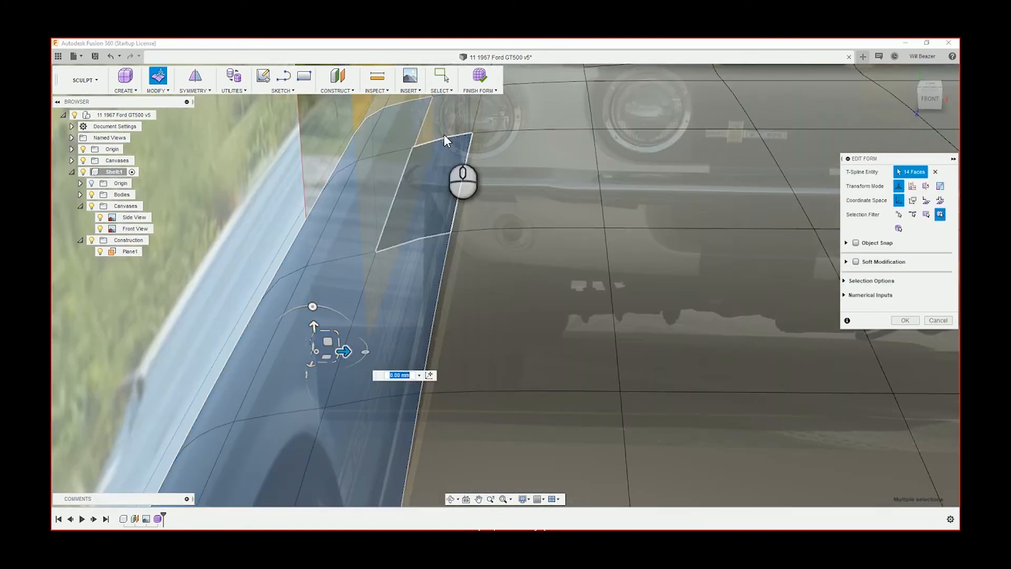
click(937, 101)
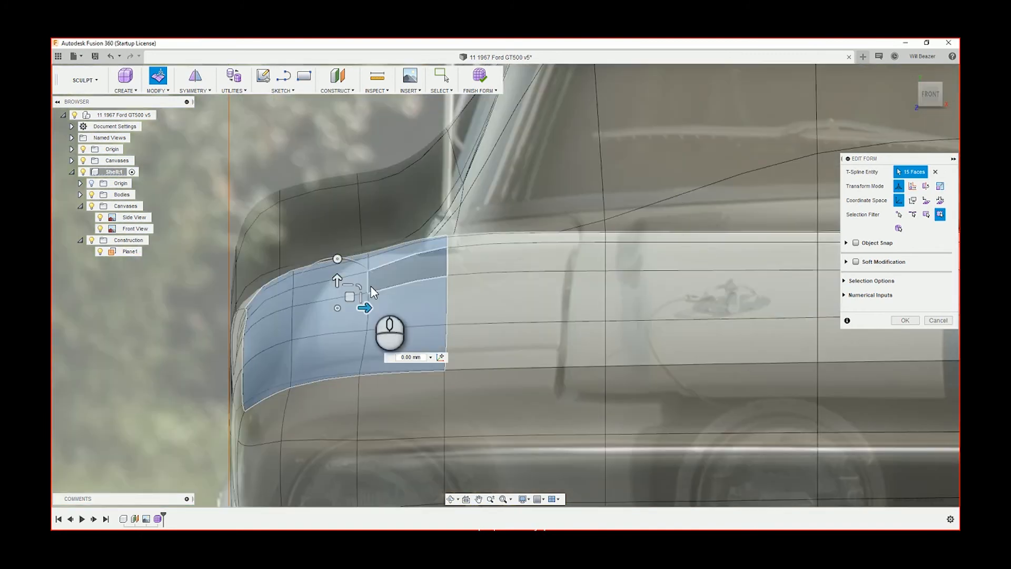
drag(370, 309, 391, 313)
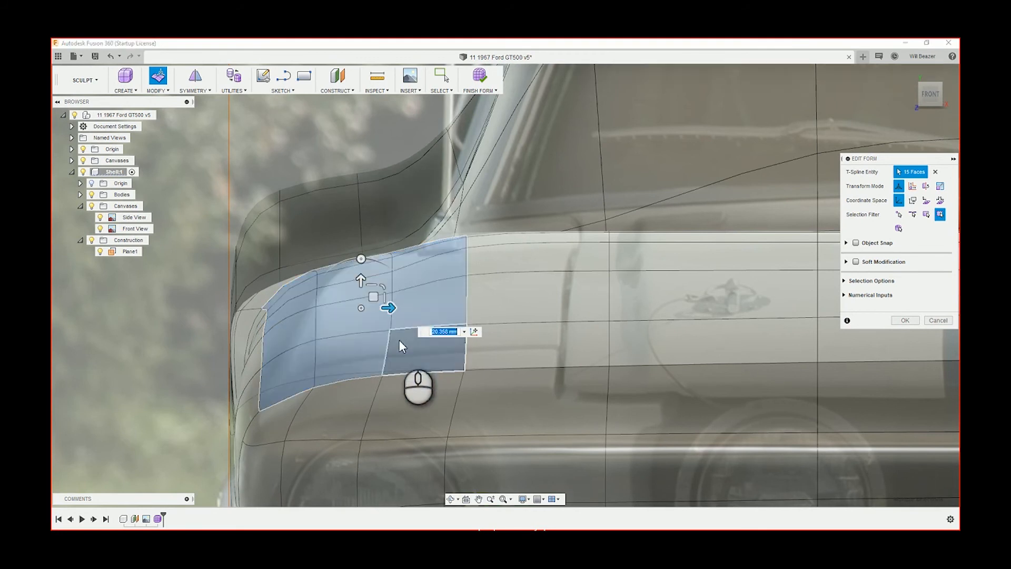
- Remove the innermost column of shoulder faces from the selection, keeping only the ten outer faces selected
ctrl+click(399, 340)
ctrl+click(424, 301)
ctrl+click(419, 270)
ctrl+click(412, 253)
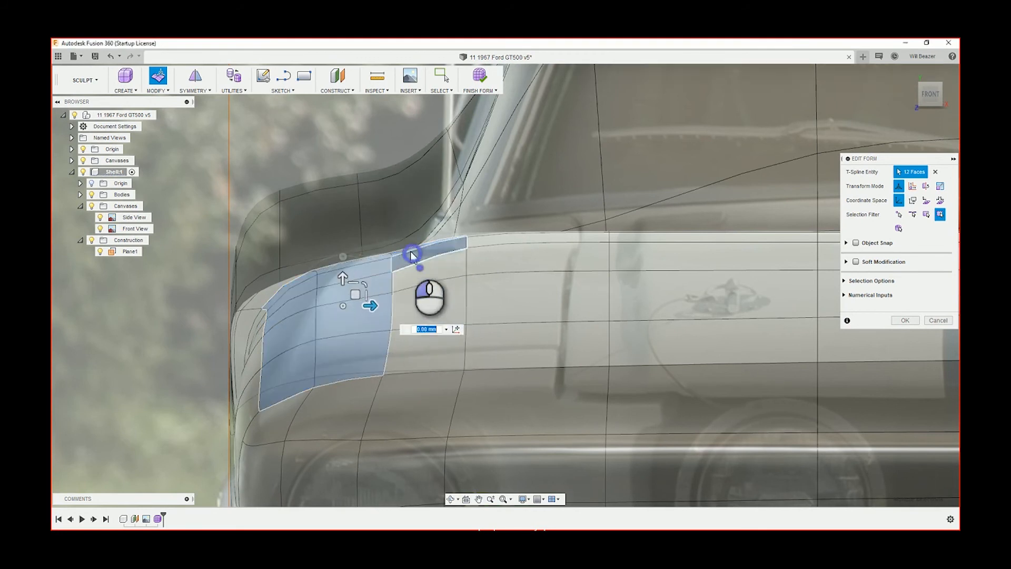
ctrl+click(405, 254)
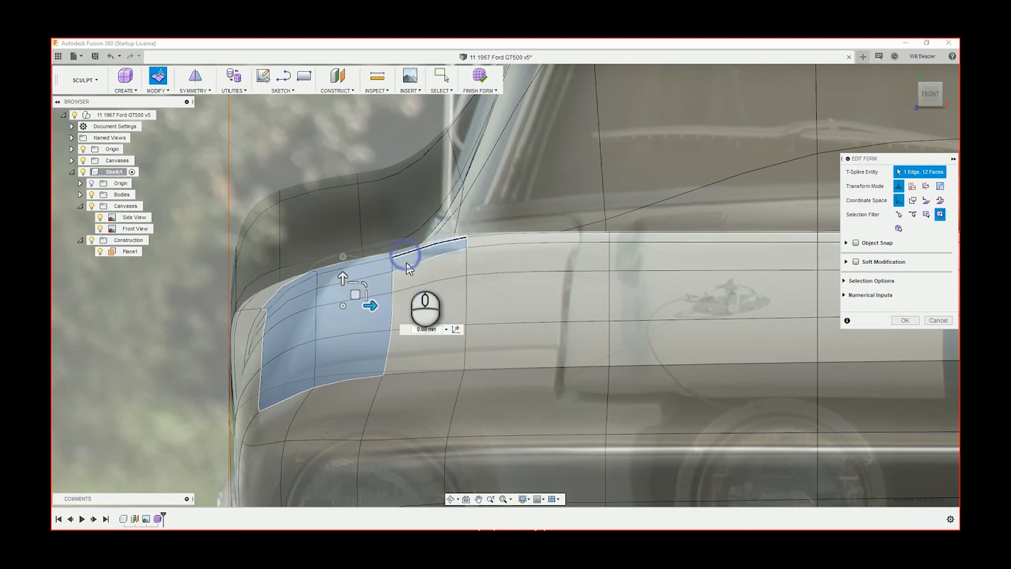
ctrl+click(406, 257)
scroll(403, 245, up, 4)
ctrl+click(406, 258)
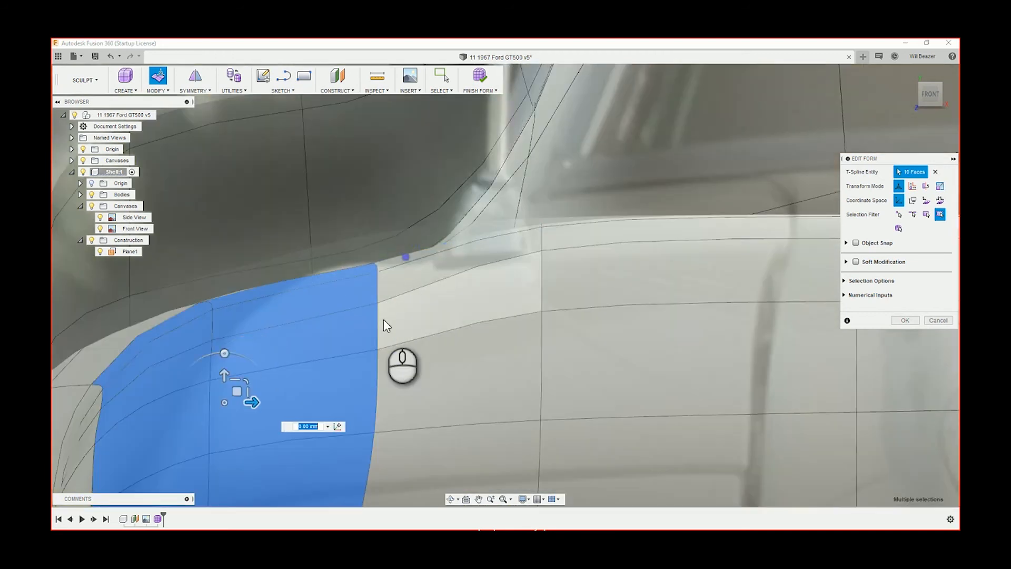
- Shift the ten selected shoulder faces within the front plane to follow the fender curve in the canvas, and clear the selection
scroll(383, 320, down, 4)
shift+middle_drag(401, 315, 401, 320)
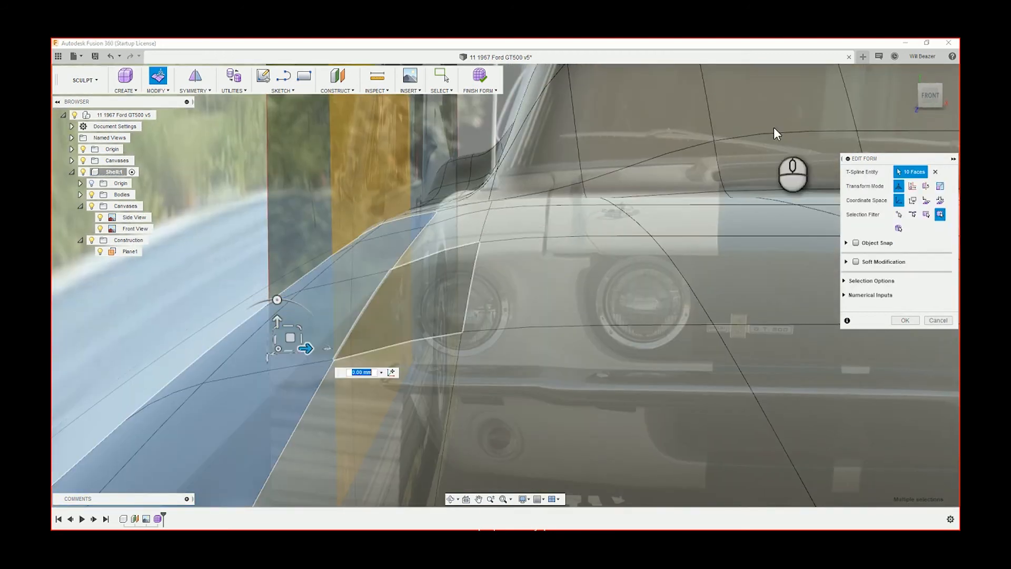
click(930, 97)
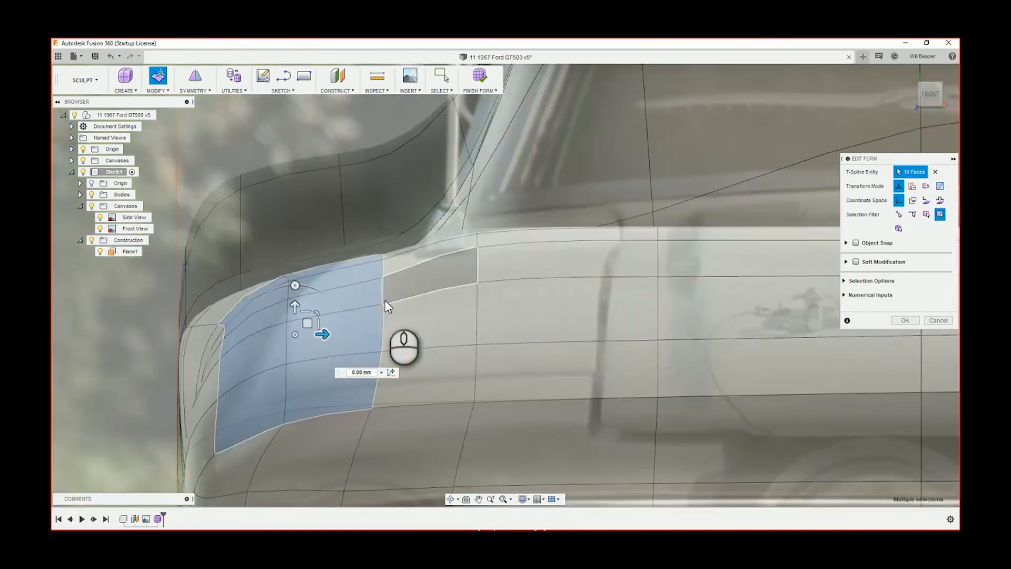
scroll(386, 305, up, 3)
scroll(327, 310, down, 2)
scroll(325, 311, down, 2)
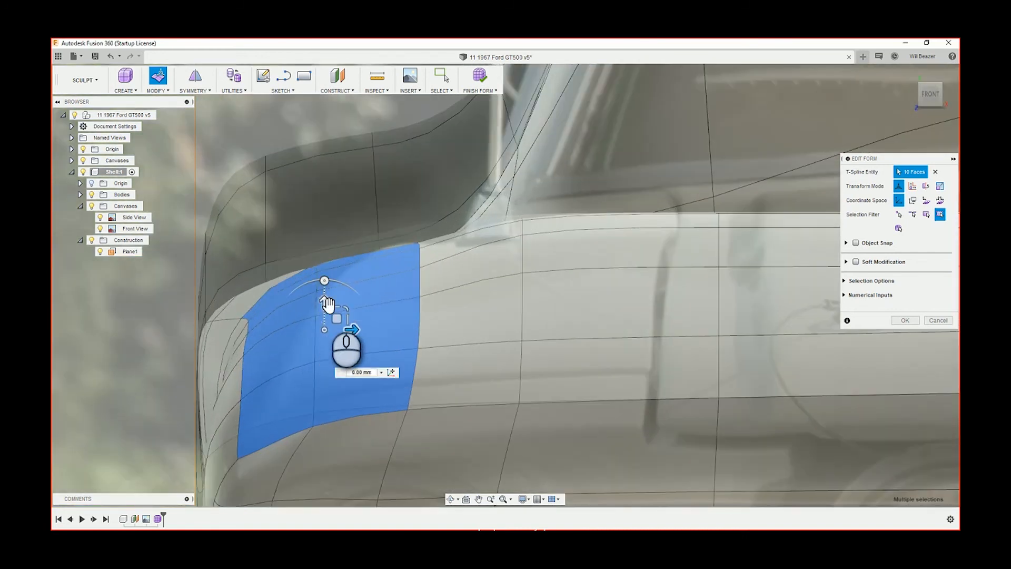
drag(324, 301, 353, 308)
scroll(405, 314, up, 6)
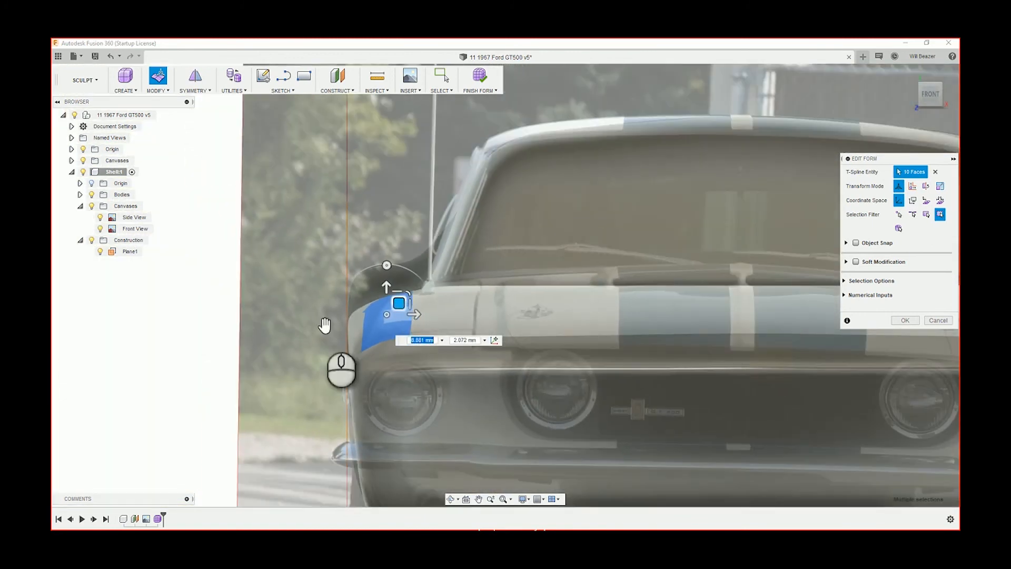
click(269, 221)
- Examine the reshaped fender shoulder against the Front View canvas and from several angles around the body
scroll(213, 287, down, 4)
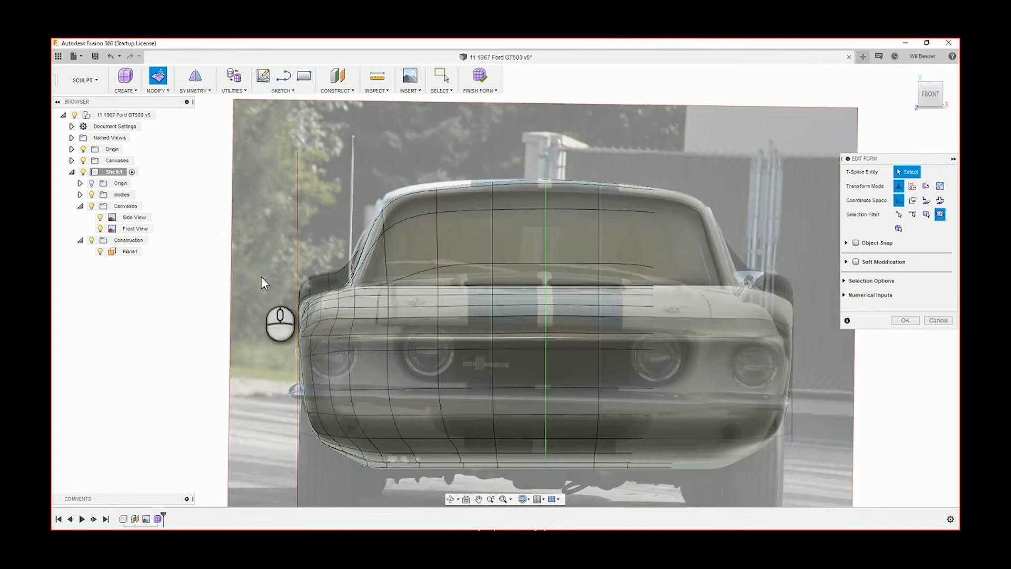
shift+middle_drag(261, 277, 492, 251)
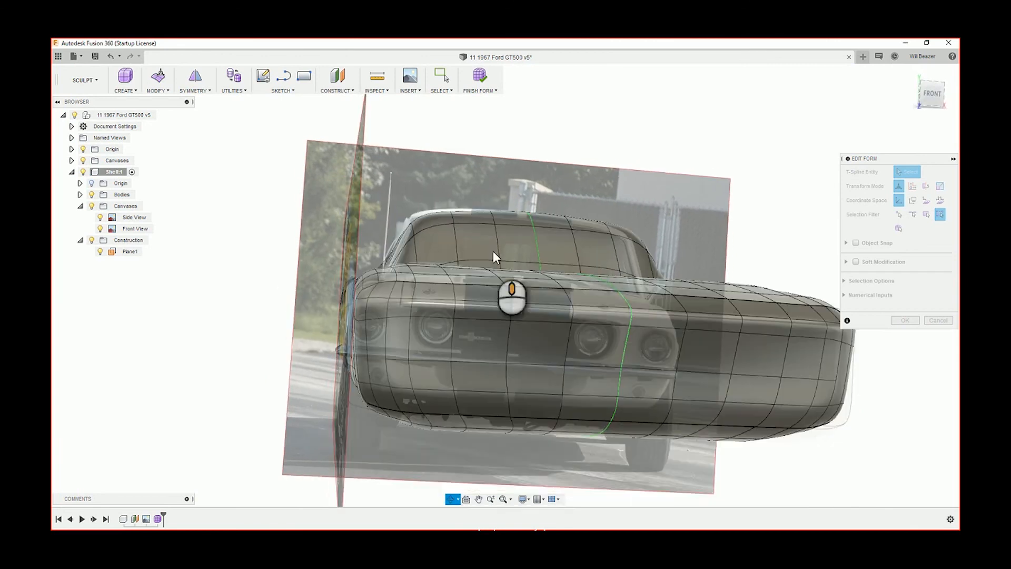
click(931, 95)
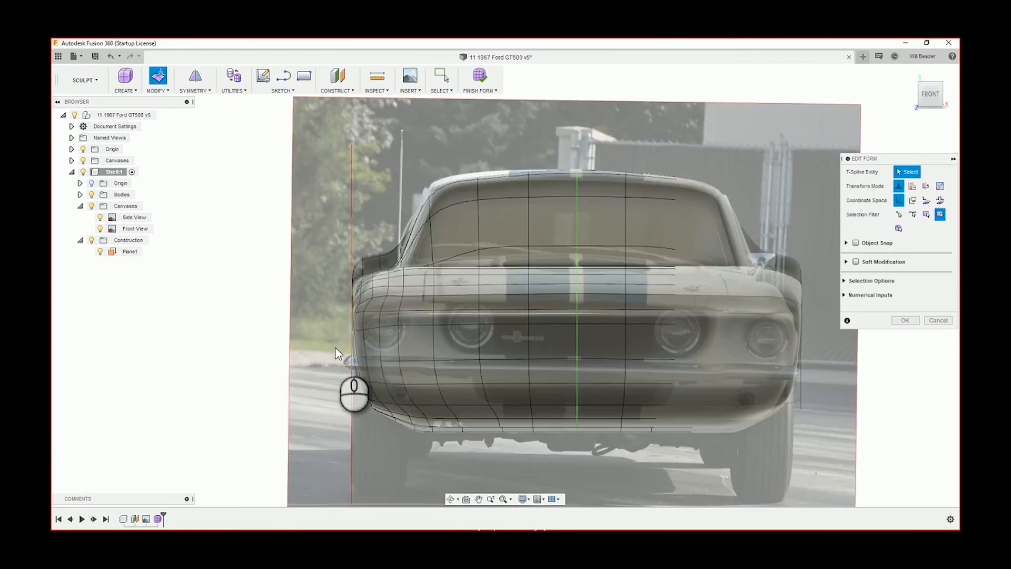
scroll(349, 276, down, 5)
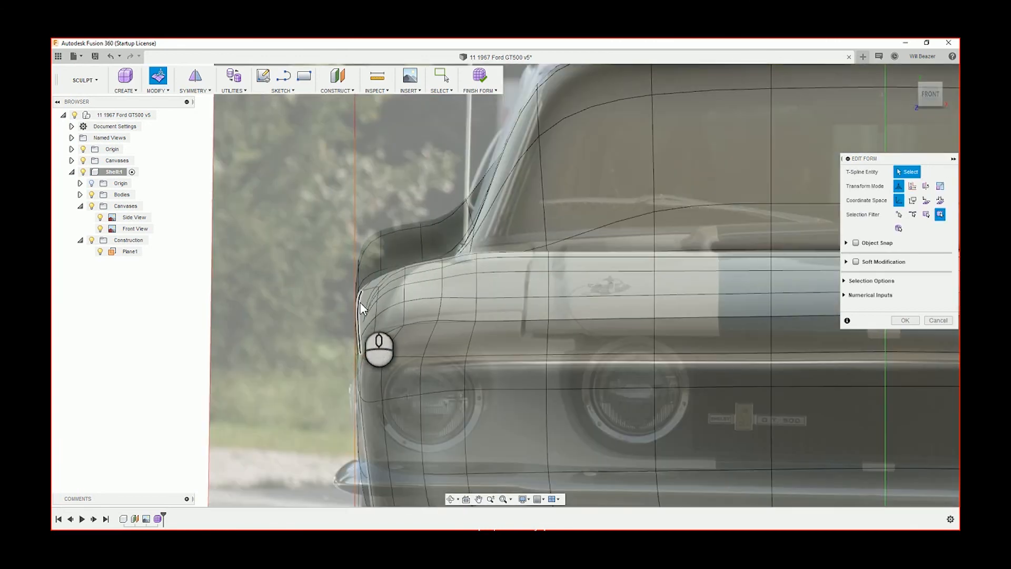
scroll(362, 302, up, 5)
shift+middle_drag(368, 308, 141, 214)
scroll(376, 320, up, 8)
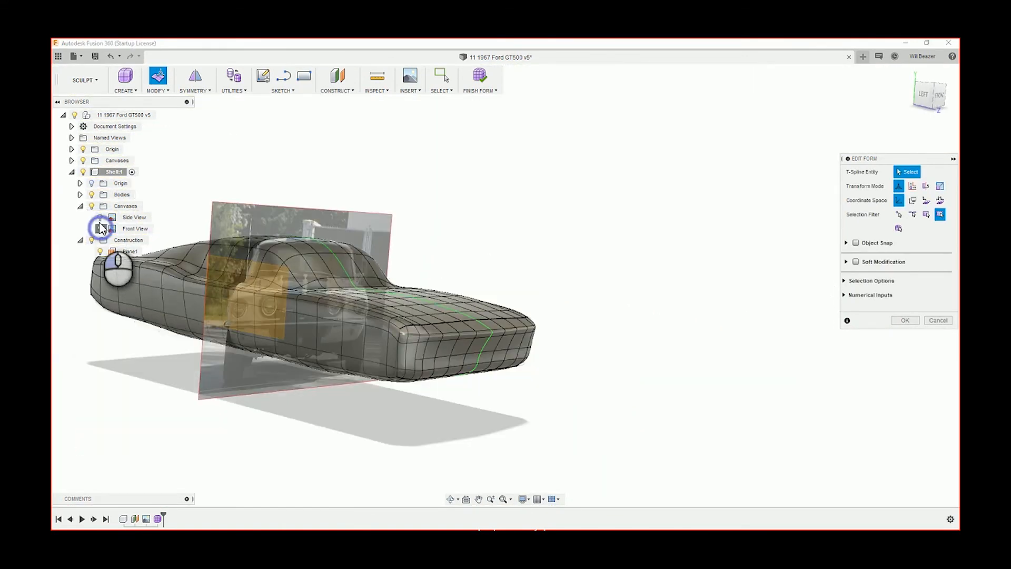
- Hide the Front View and Side View canvases so the bare body shows from above
click(101, 228)
click(100, 217)
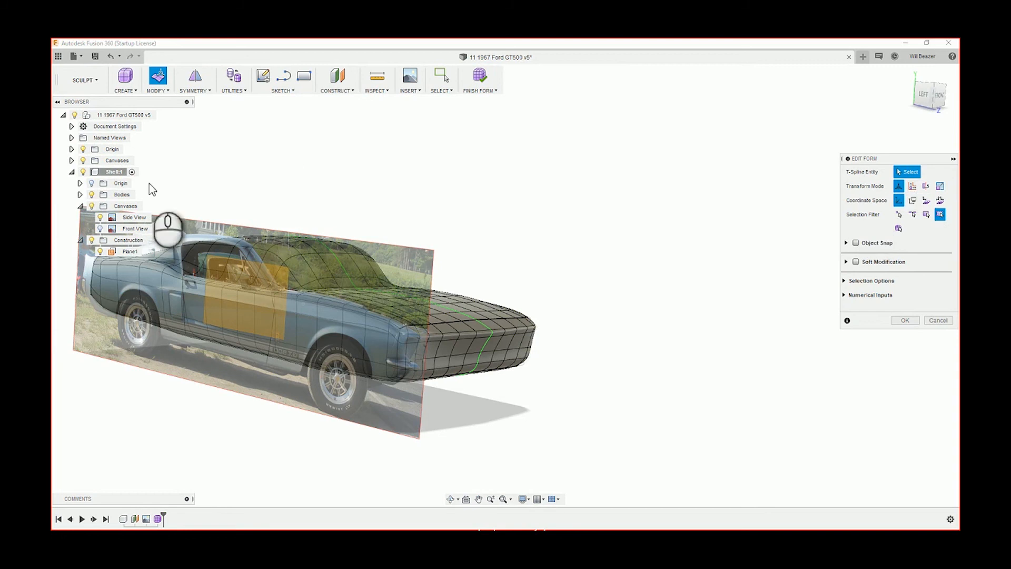
click(100, 218)
shift+middle_drag(441, 271, 418, 297)
scroll(182, 316, up, 3)
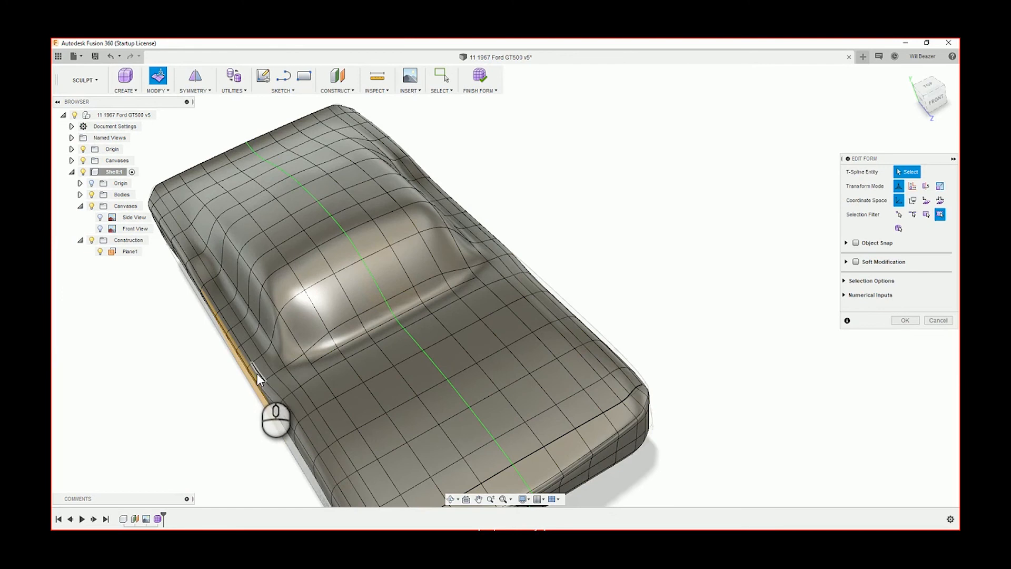
scroll(255, 375, up, 2)
click(254, 374)
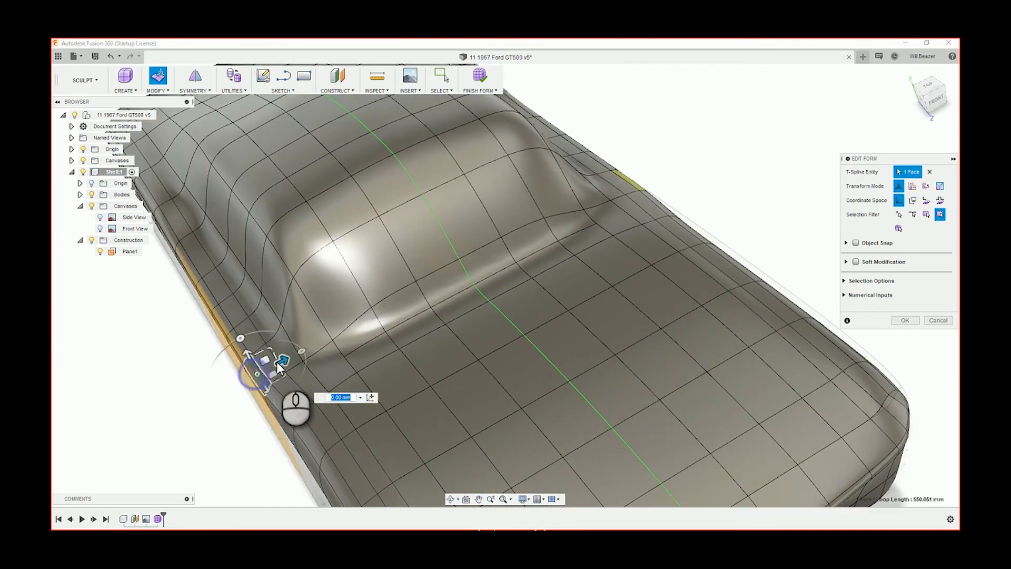
scroll(241, 343, up, 2)
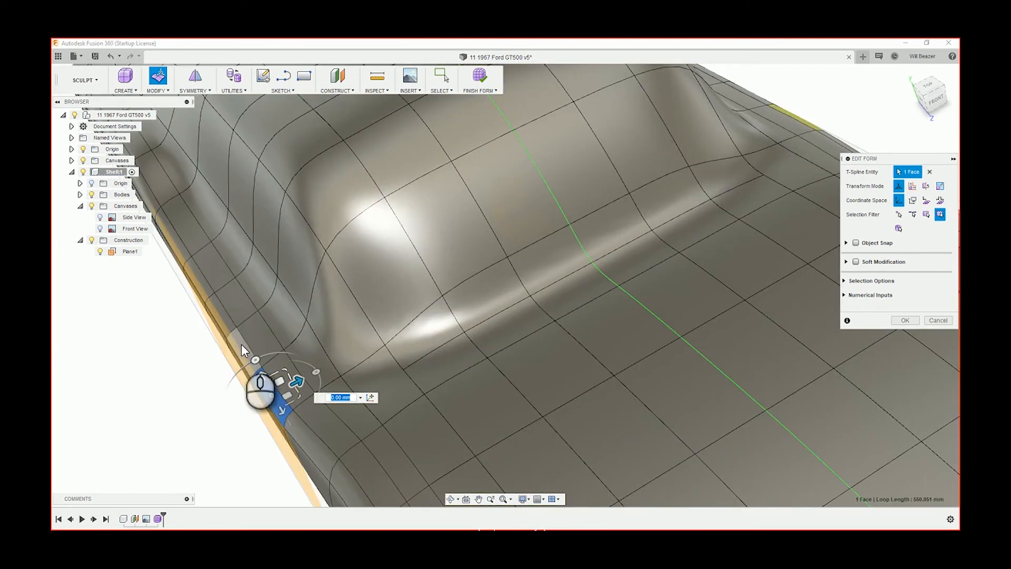
ctrl+click(241, 344)
ctrl+click(251, 342)
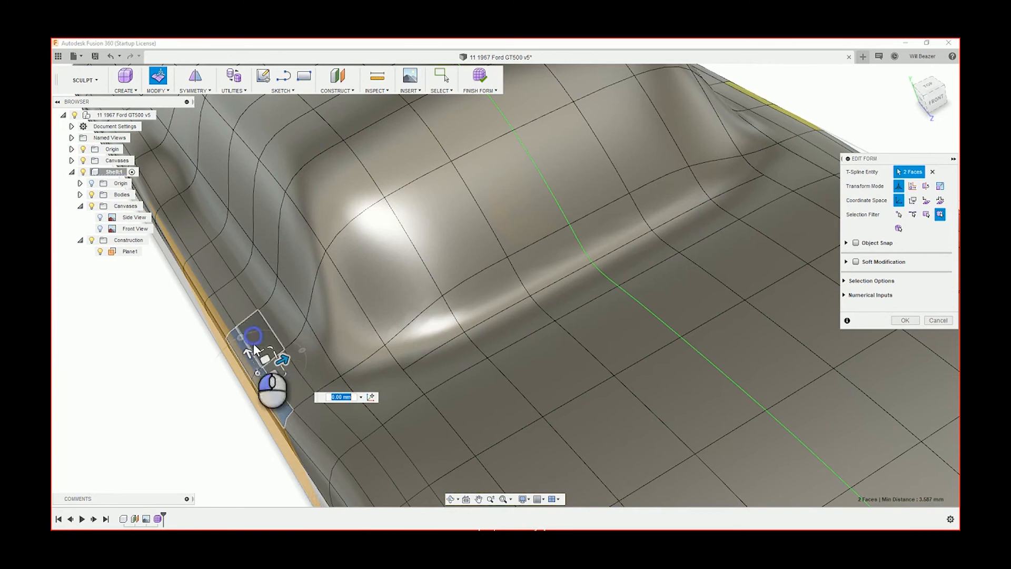
ctrl+click(283, 387)
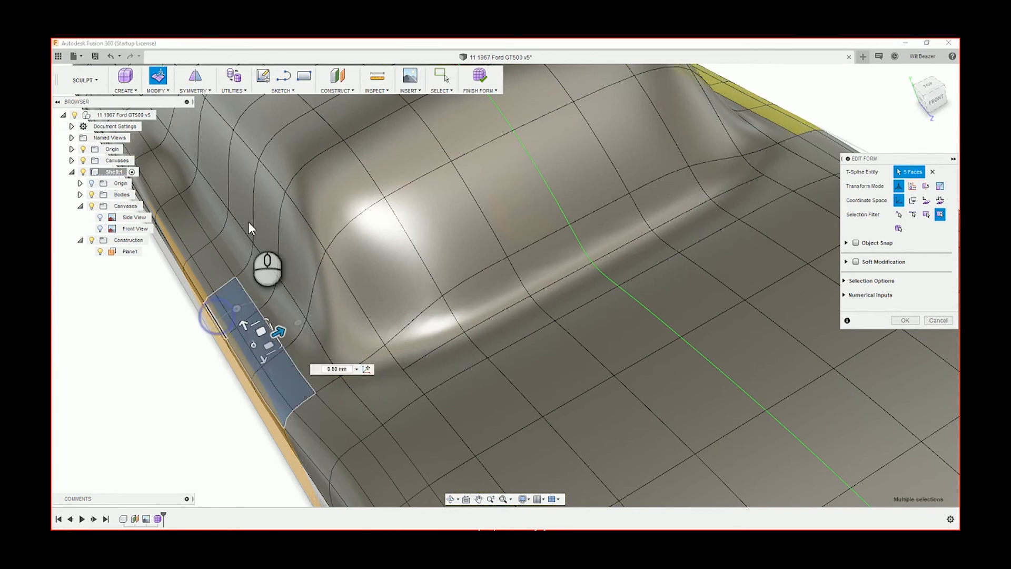
scroll(371, 310, up, 5)
scroll(371, 310, down, 5)
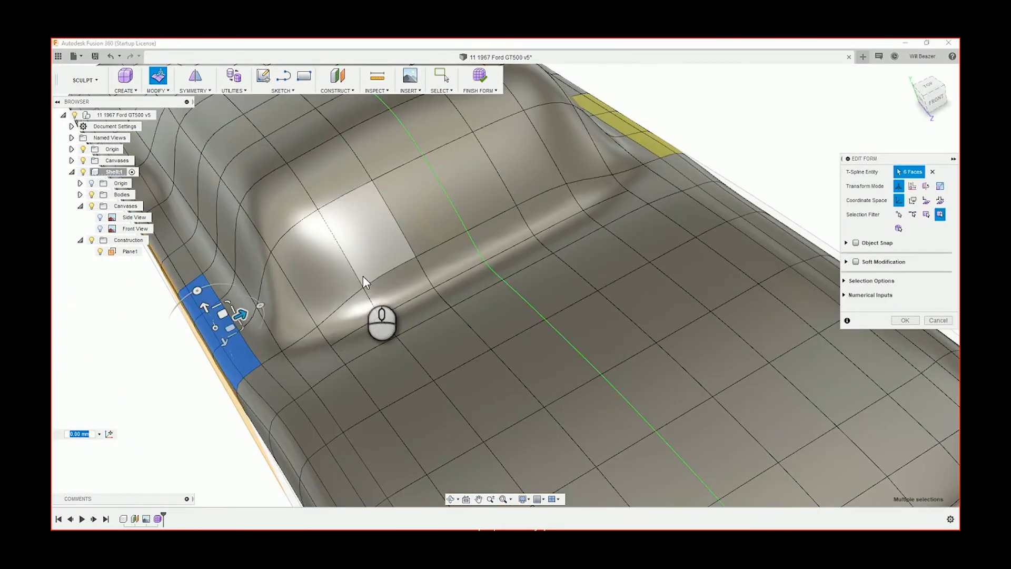
middle_drag(75, 377, 294, 478)
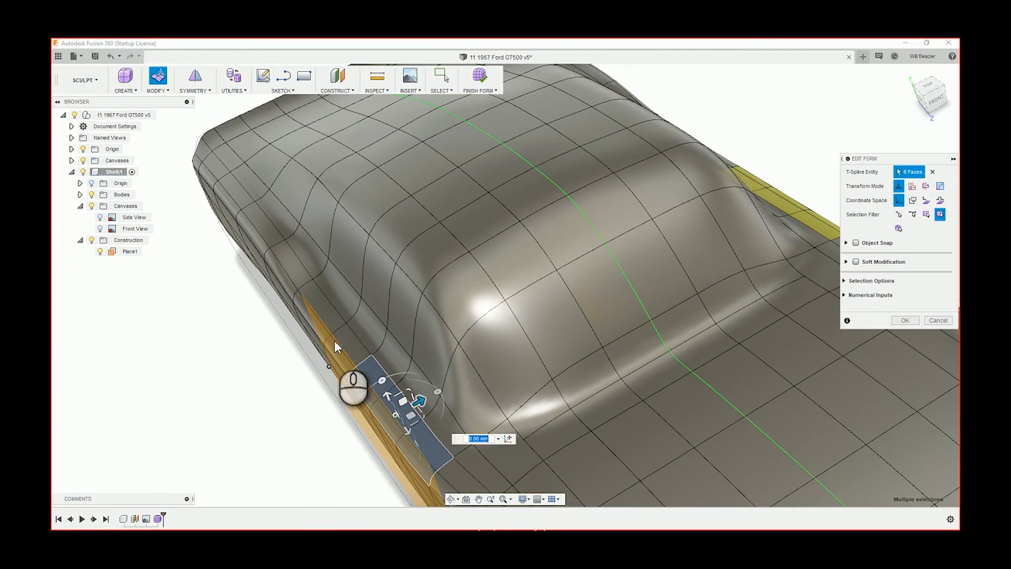
ctrl+click(340, 356)
click(347, 344)
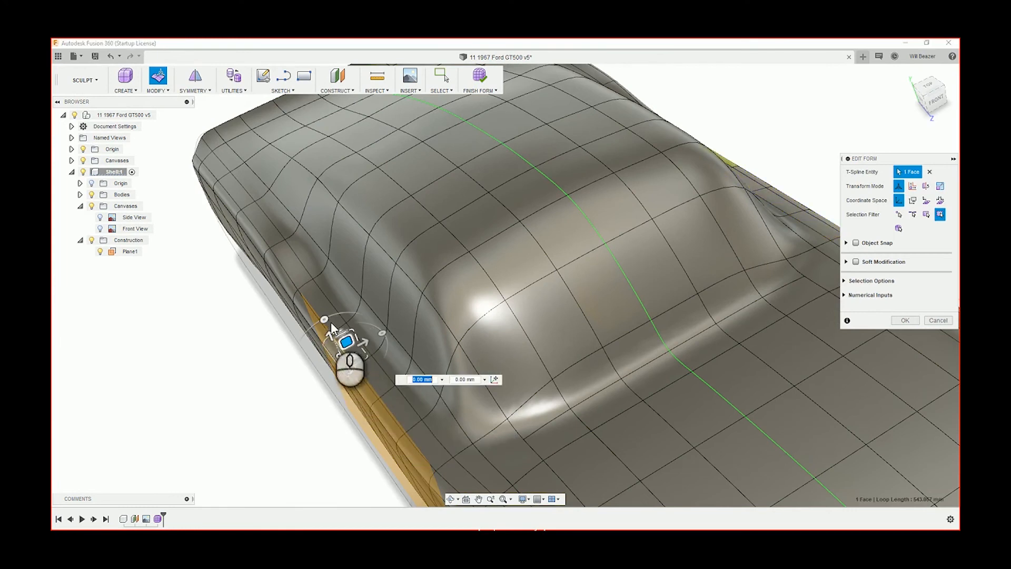
- Select the ten faces forming the two-row strip along the body's shoulder beside the cabin
click(432, 451)
scroll(431, 450, down, 2)
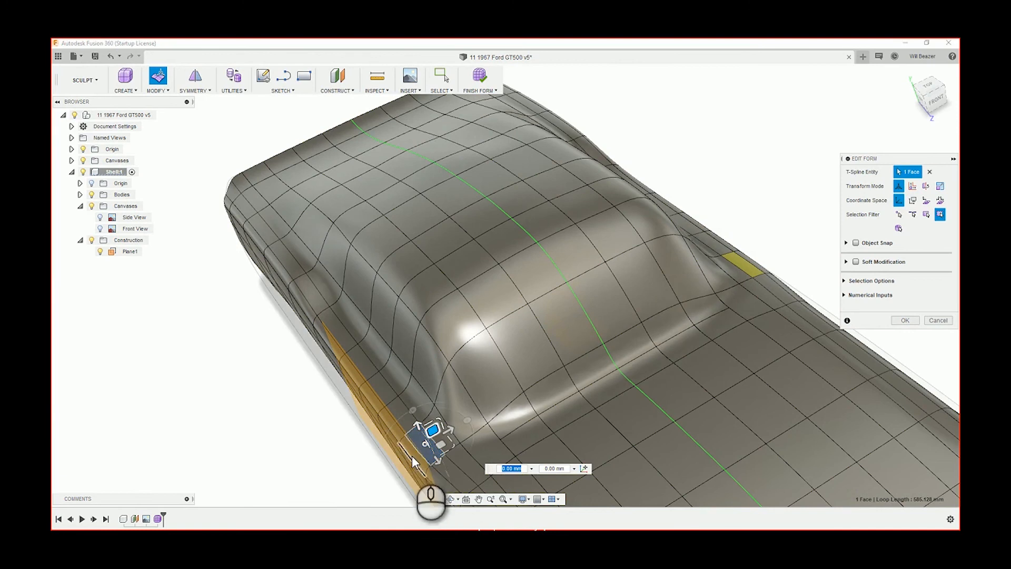
shift+click(392, 417)
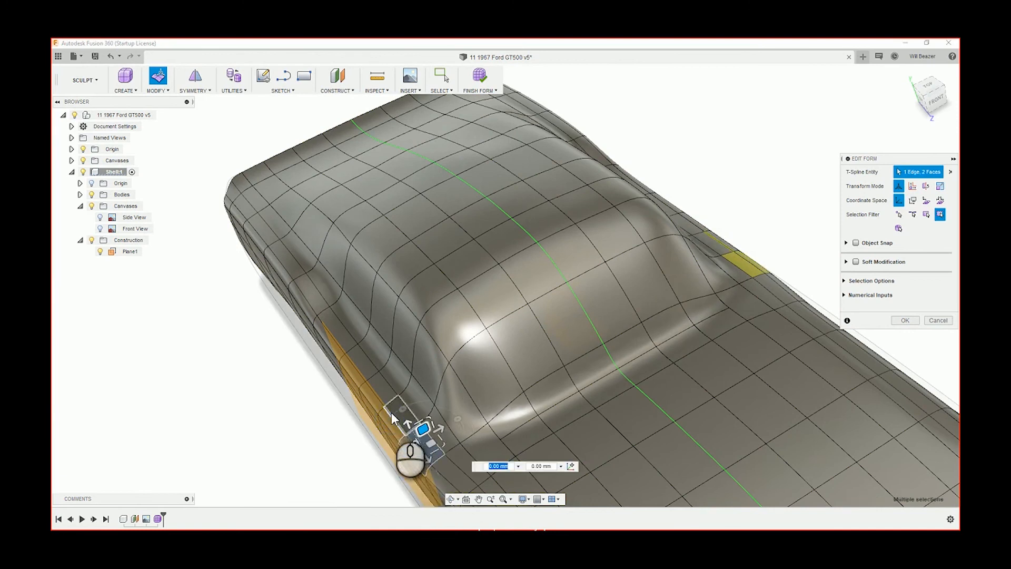
shift+click(391, 412)
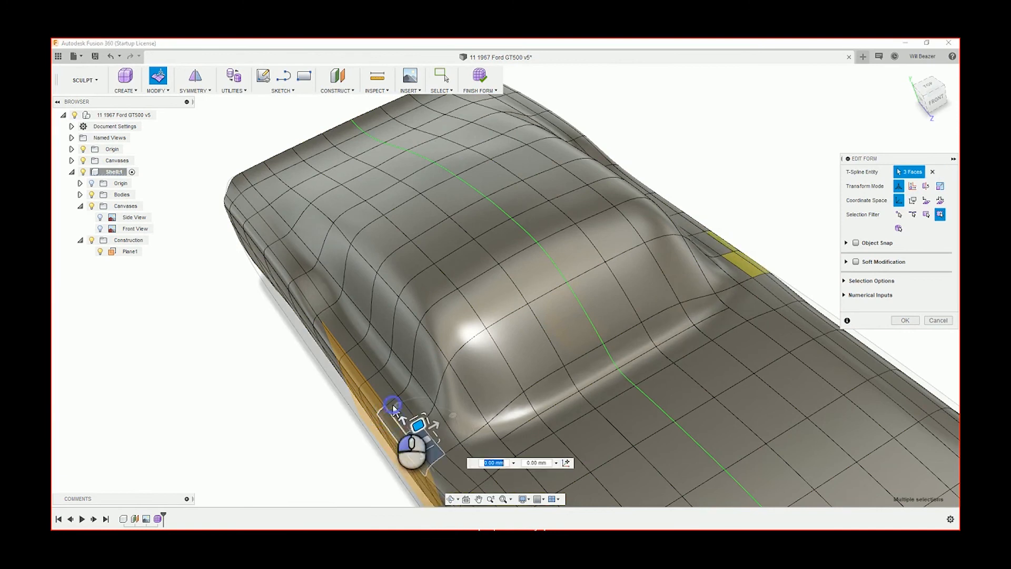
shift+click(392, 405)
shift+click(379, 386)
shift+click(364, 385)
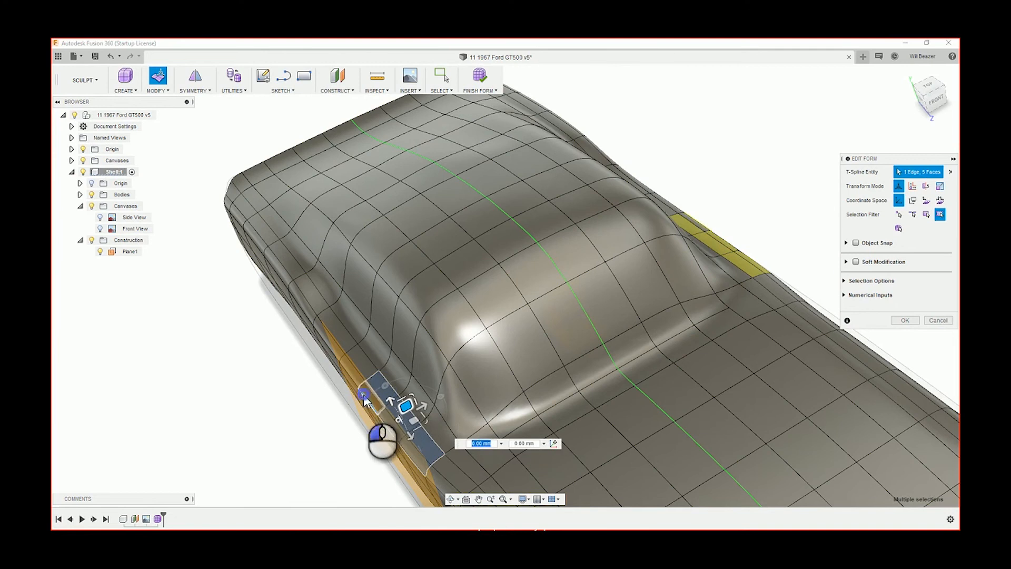
shift+click(351, 371)
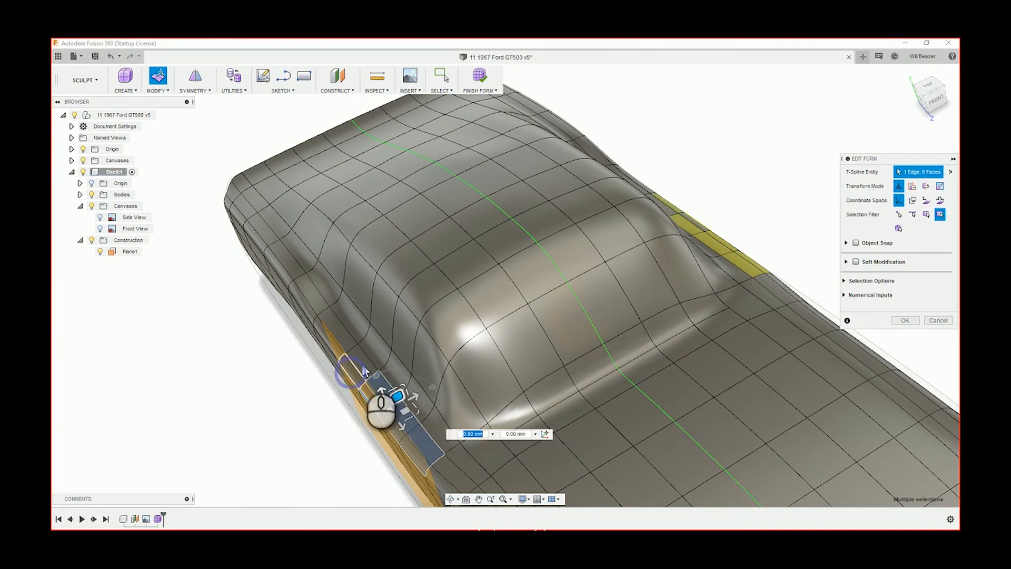
shift+click(365, 396)
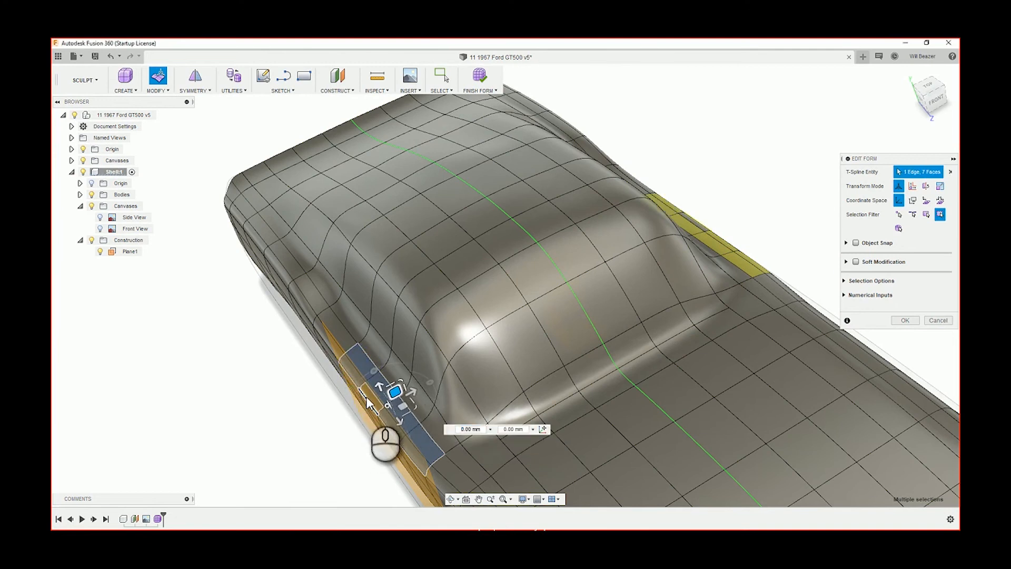
shift+click(336, 322)
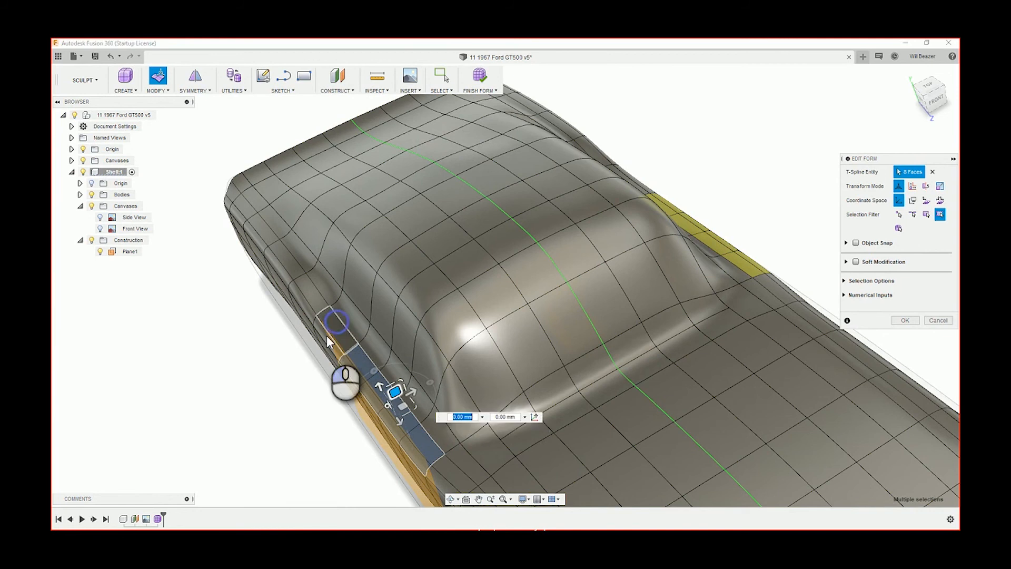
shift+click(326, 336)
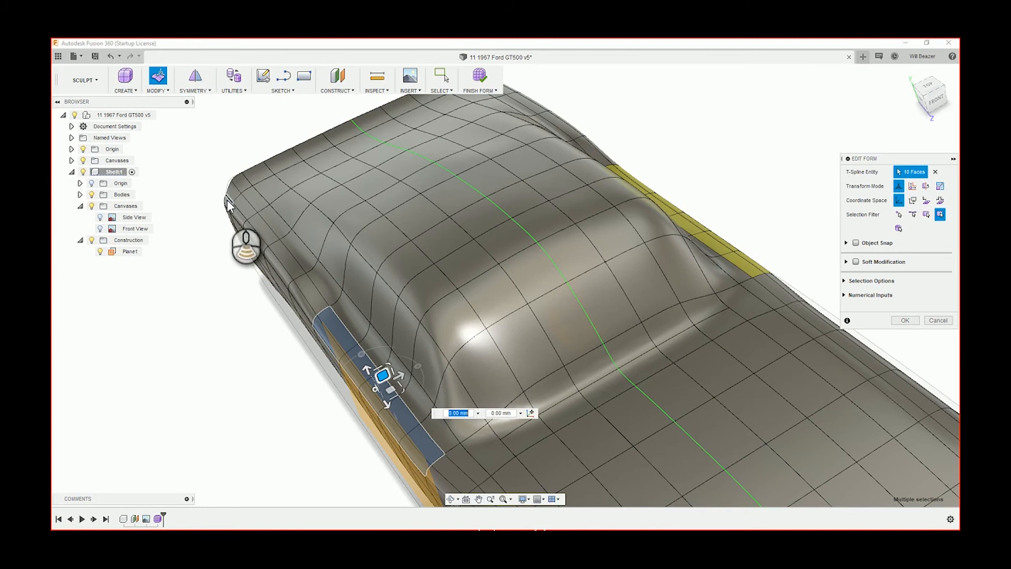
- Add the outer row of shoulder faces to the selection, running from the rear corner forward to the ten selected faces
scroll(227, 202, up, 3)
shift+click(256, 236)
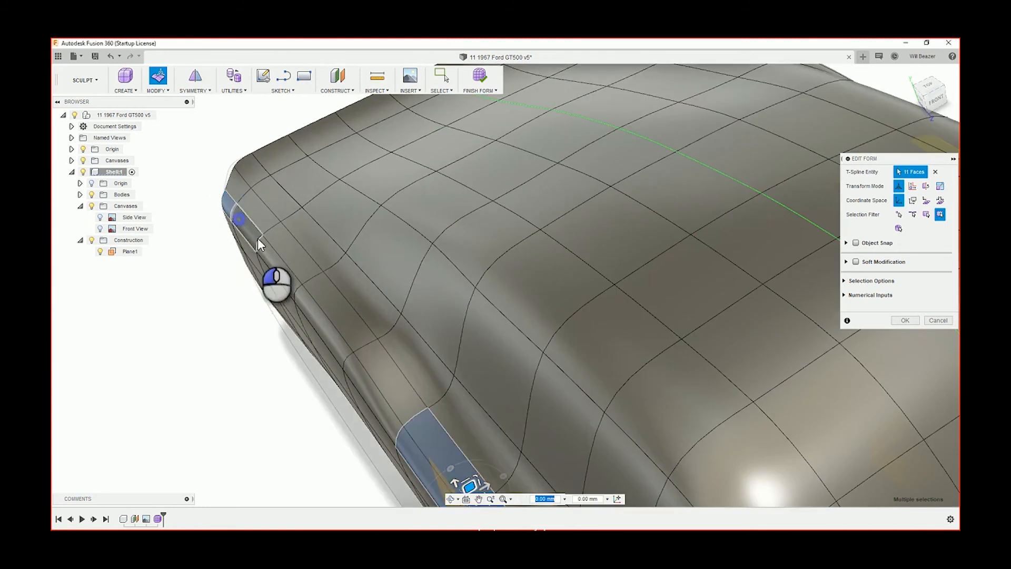
shift+click(238, 218)
shift+click(267, 254)
shift+click(302, 294)
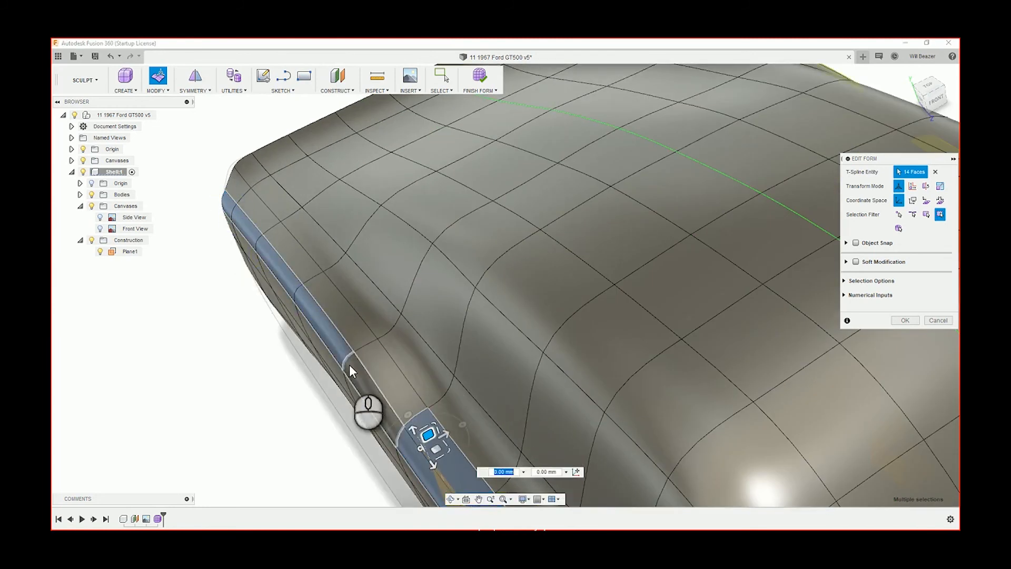
shift+click(352, 367)
- Extend the selection along the upper row of rear shoulder faces and around the rear corner, reaching 23 selected faces
shift+click(377, 359)
shift+click(343, 315)
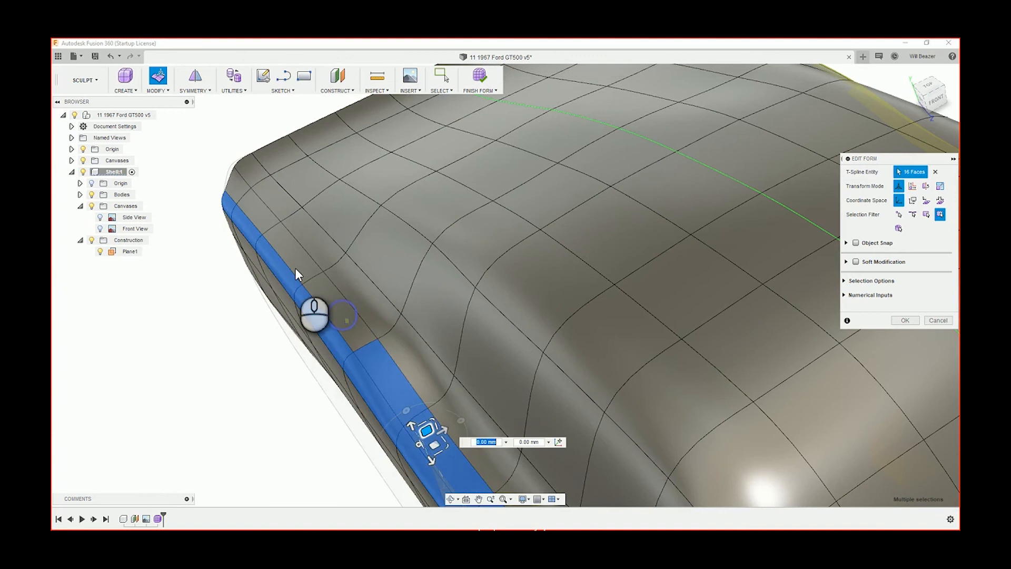
shift+click(291, 254)
shift+click(265, 214)
shift+click(236, 185)
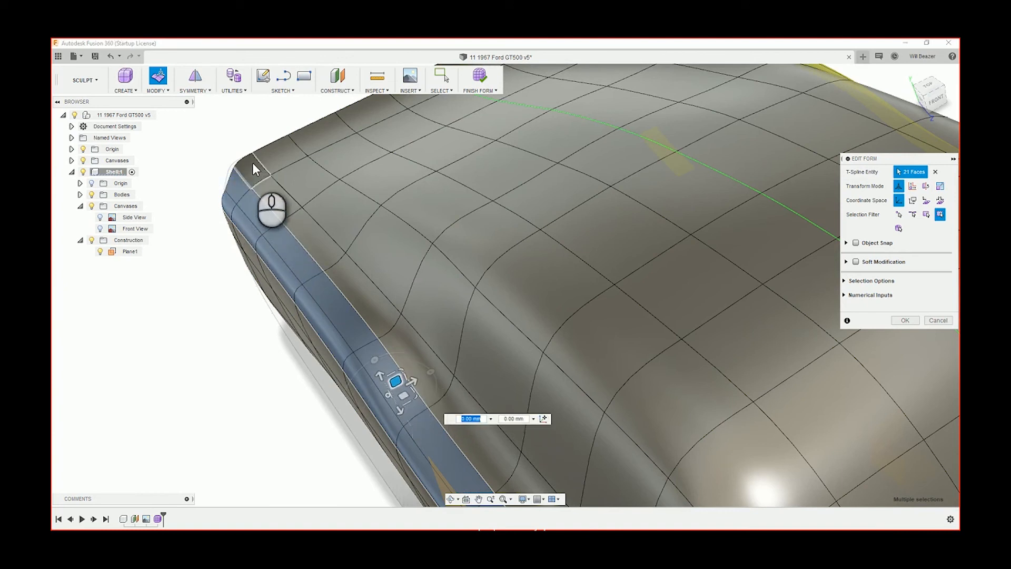
shift+click(271, 199)
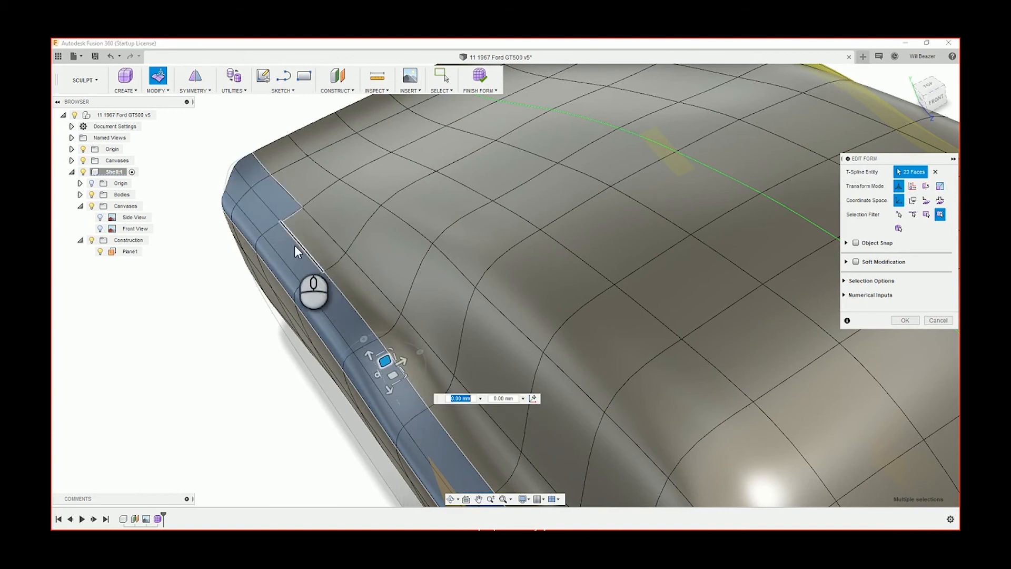
- Show the Front View canvas and shift the 23 selected faces about 25.2 mm horizontally toward the body's centreline
scroll(295, 236, up, 5)
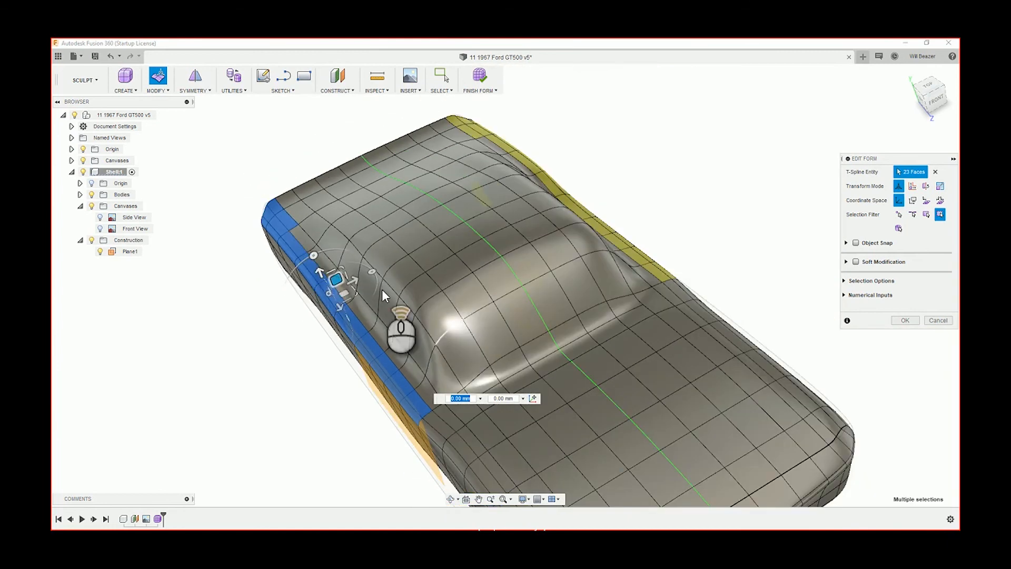
scroll(381, 289, up, 5)
click(936, 100)
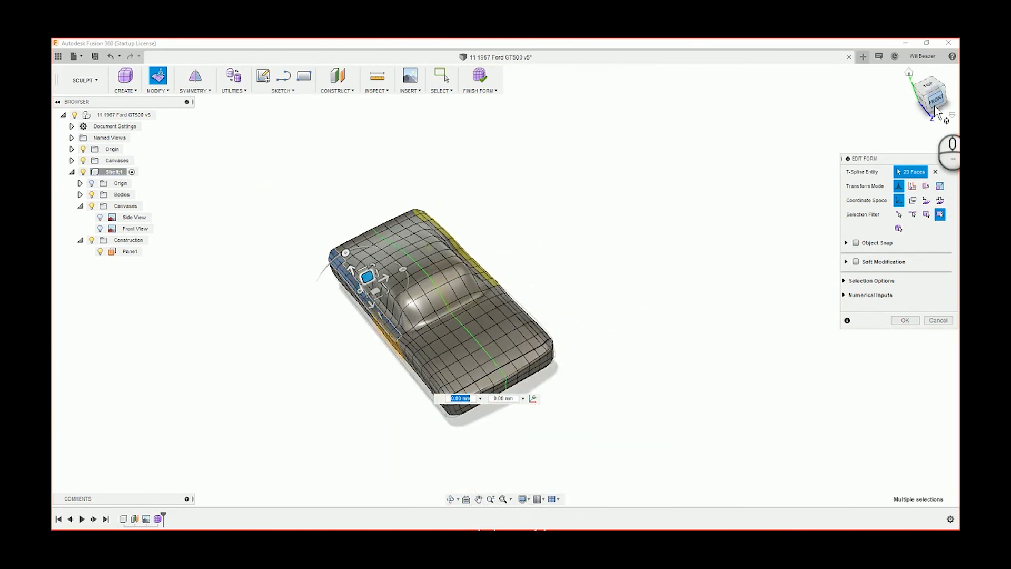
click(99, 228)
scroll(387, 306, down, 8)
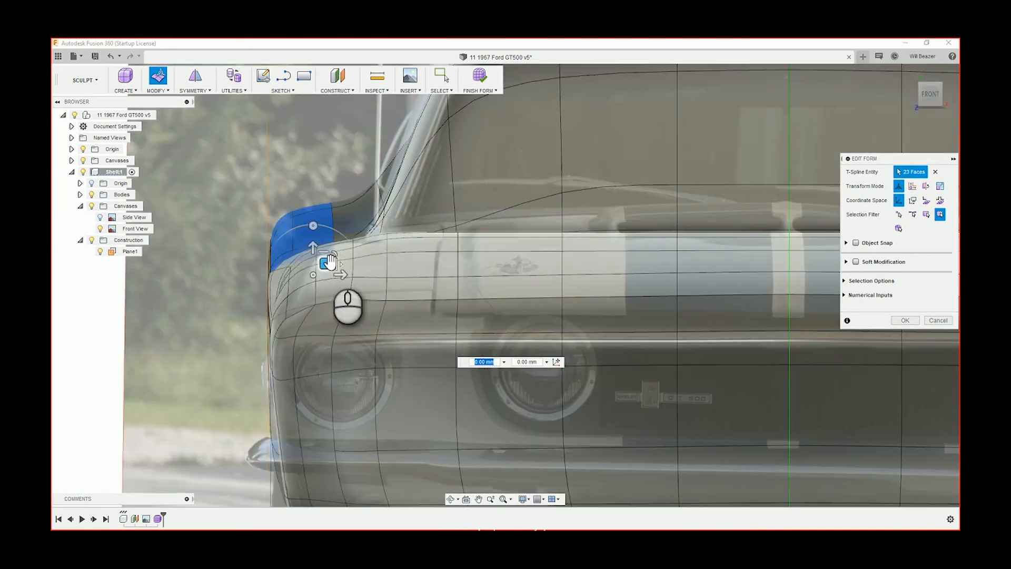
drag(341, 274, 350, 278)
drag(356, 280, 359, 282)
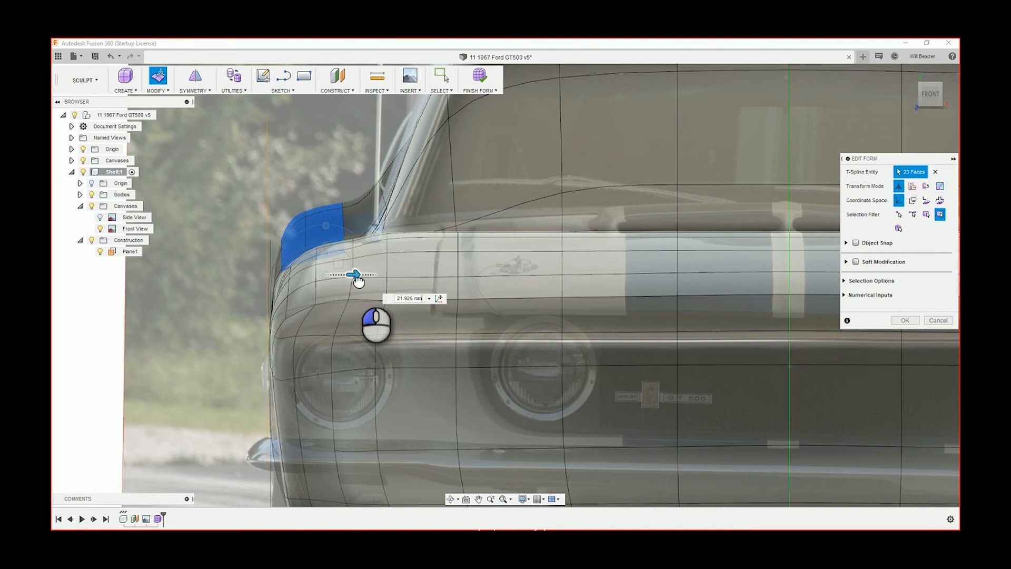
drag(359, 282, 358, 283)
- Examine the reshaped shoulder against the Front View canvas, and inspect the mesh flow around the hood's front corner up close
mouse_move(311, 223)
shift+middle_down()
mouse_move(319, 162)
mouse_move(320, 217)
shift+middle_up()
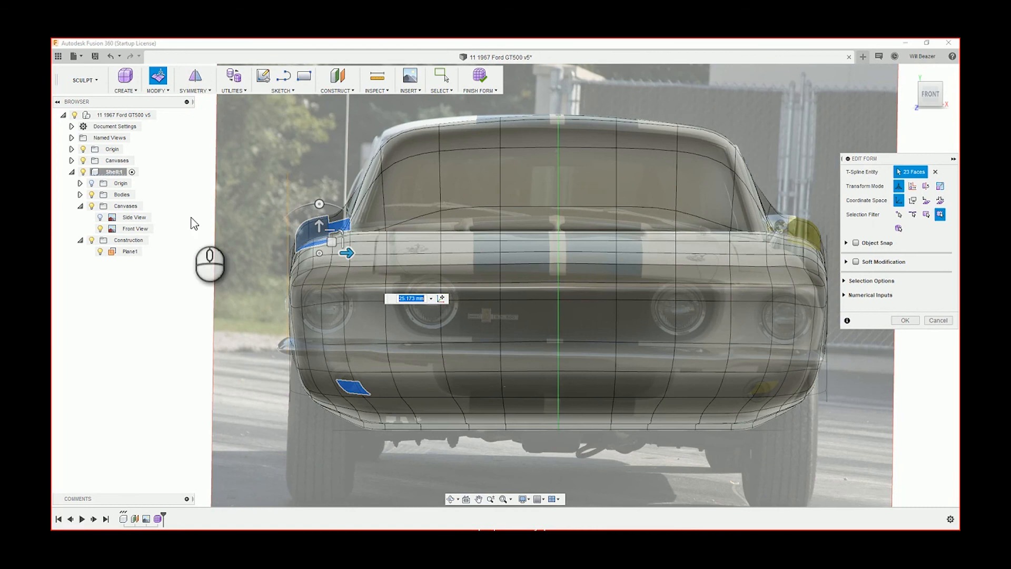
shift+middle_drag(240, 223, 332, 324)
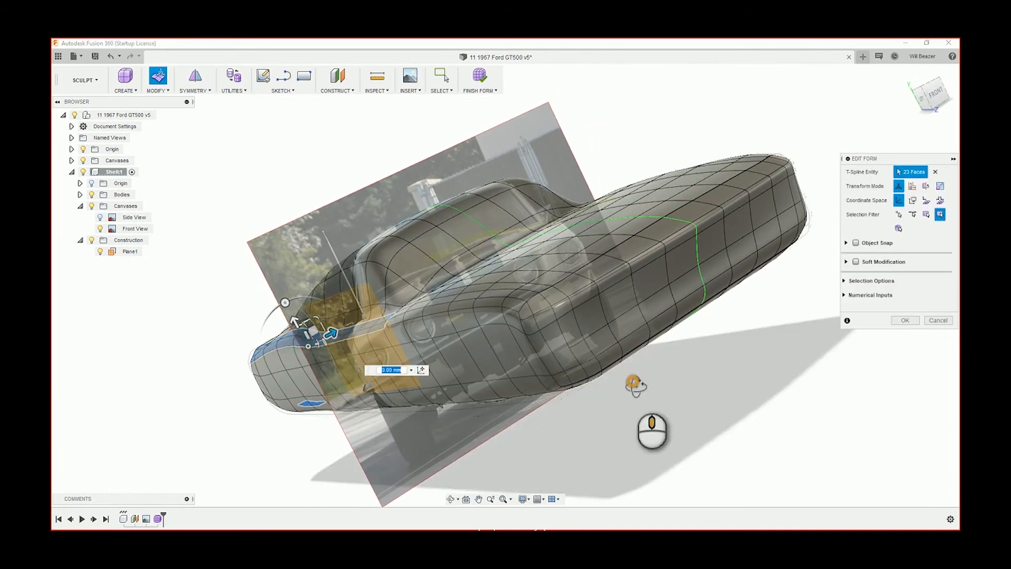
shift+middle_drag(635, 385, 668, 425)
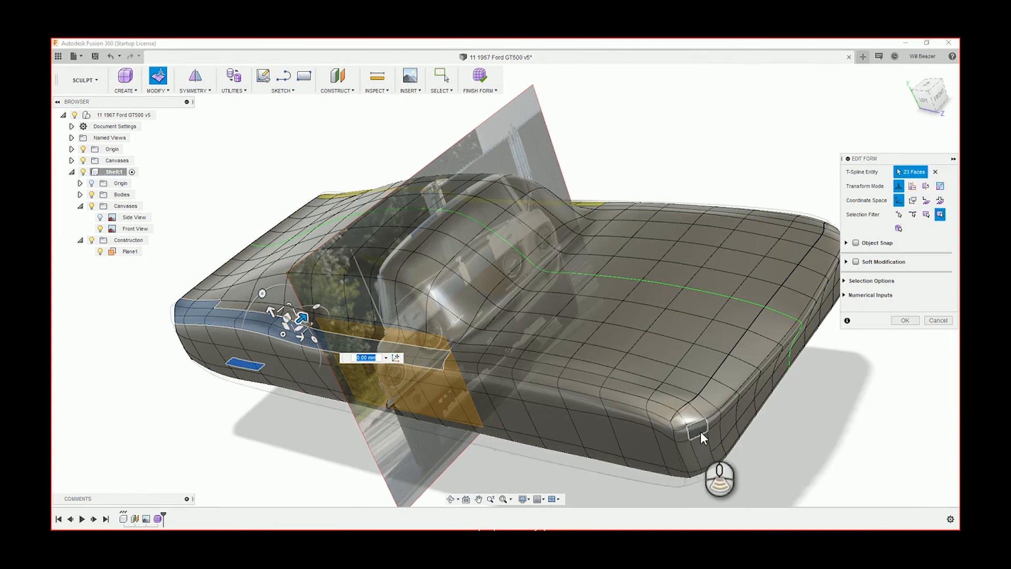
scroll(700, 431, up, 5)
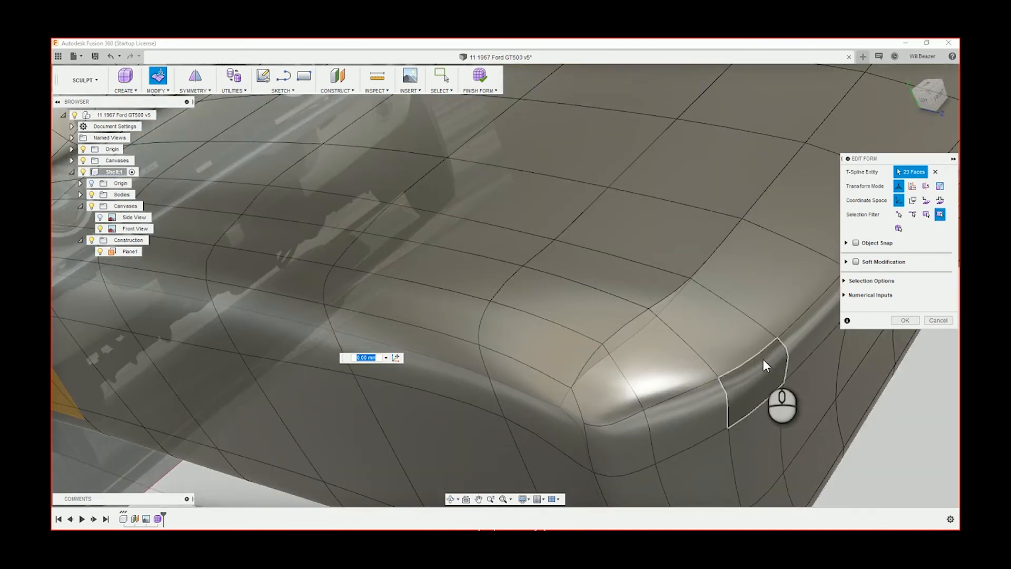
scroll(785, 363, up, 5)
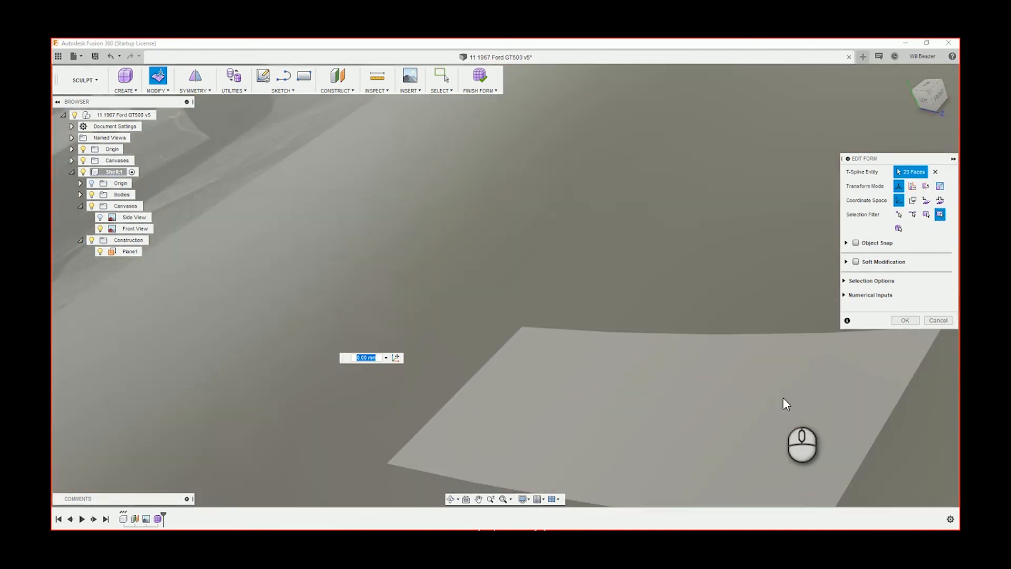
scroll(782, 398, down, 5)
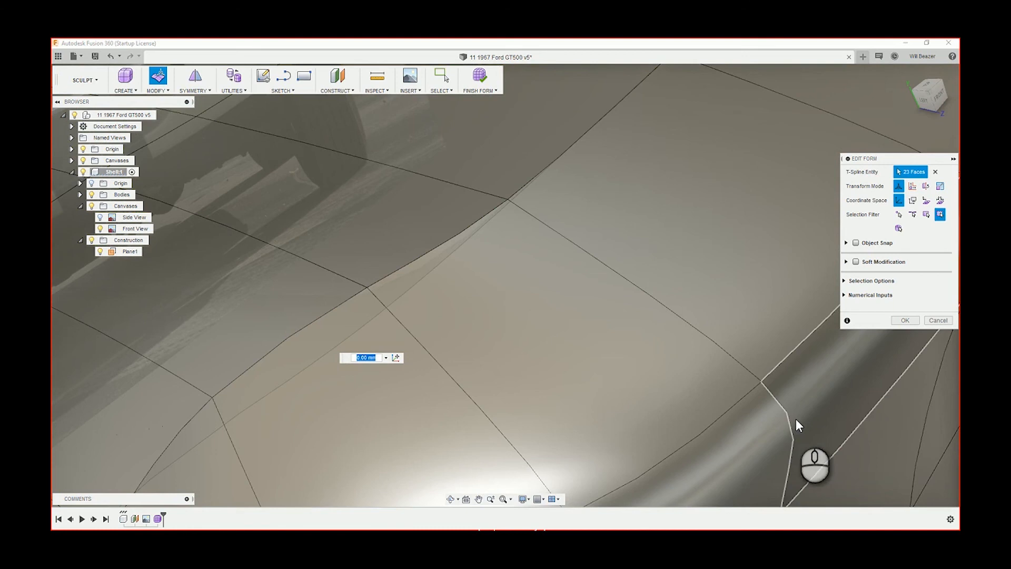
middle_drag(780, 409, 582, 243)
scroll(582, 245, down, 3)
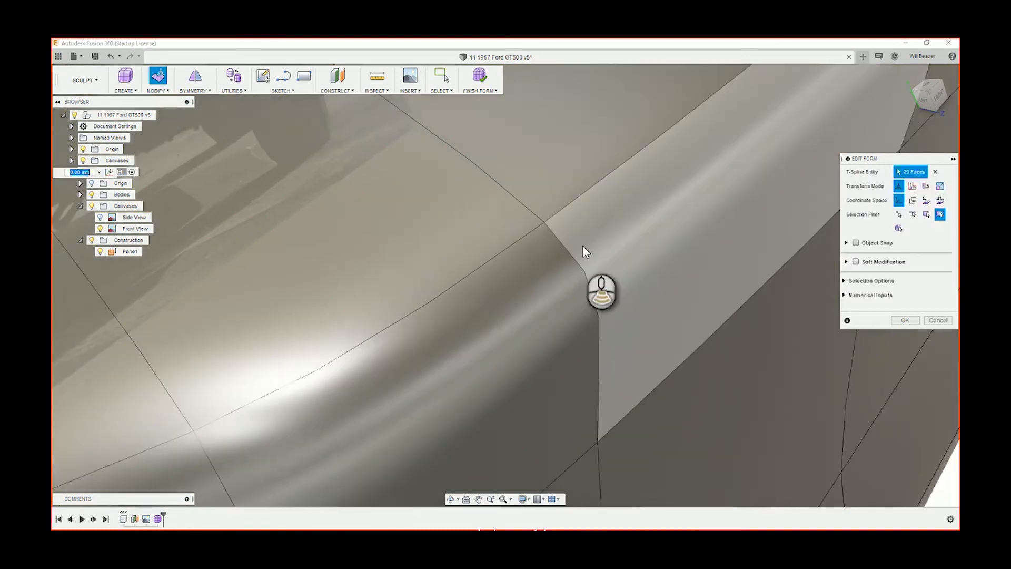
scroll(580, 321, up, 3)
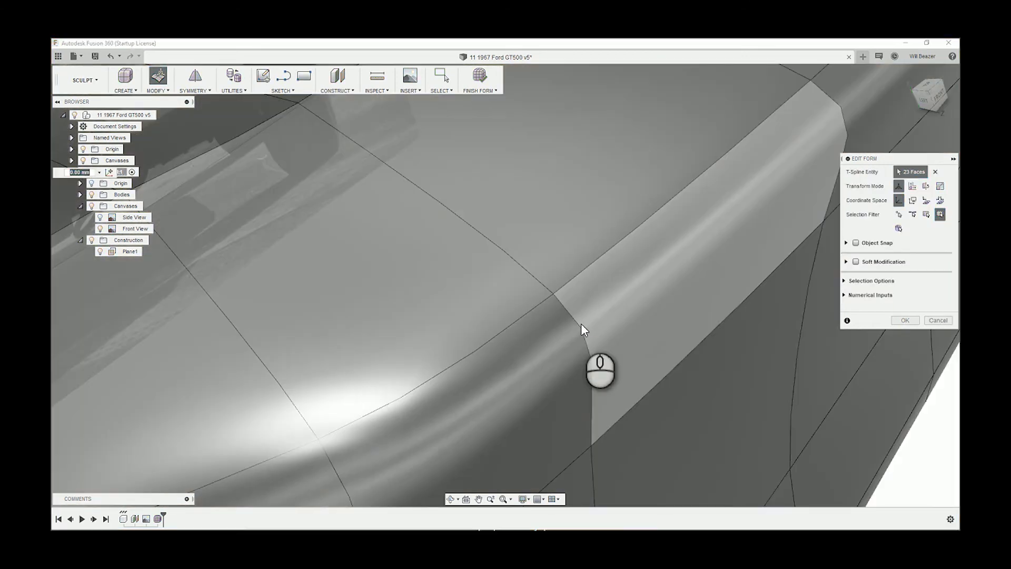
scroll(345, 390, down, 5)
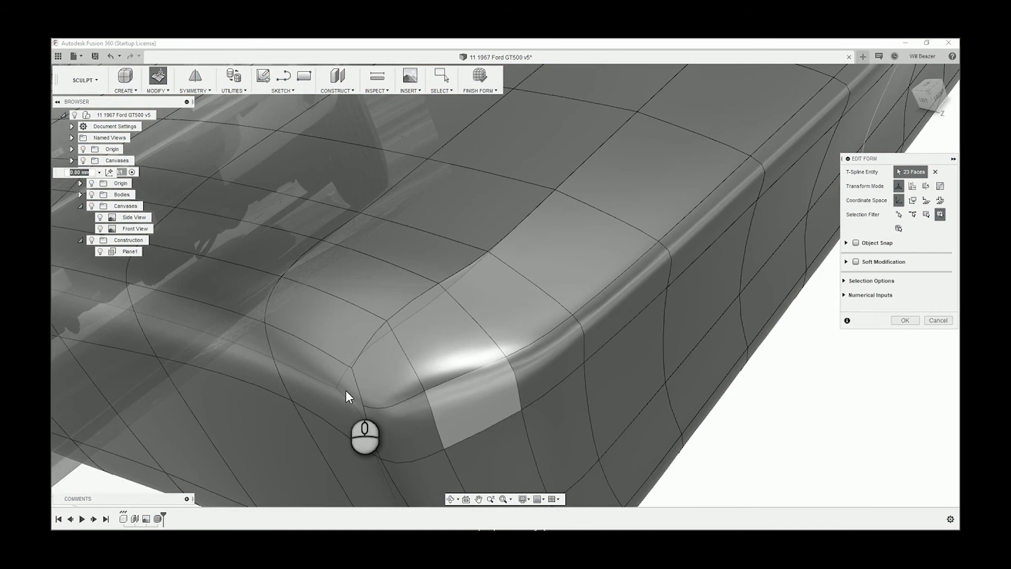
scroll(346, 390, up, 4)
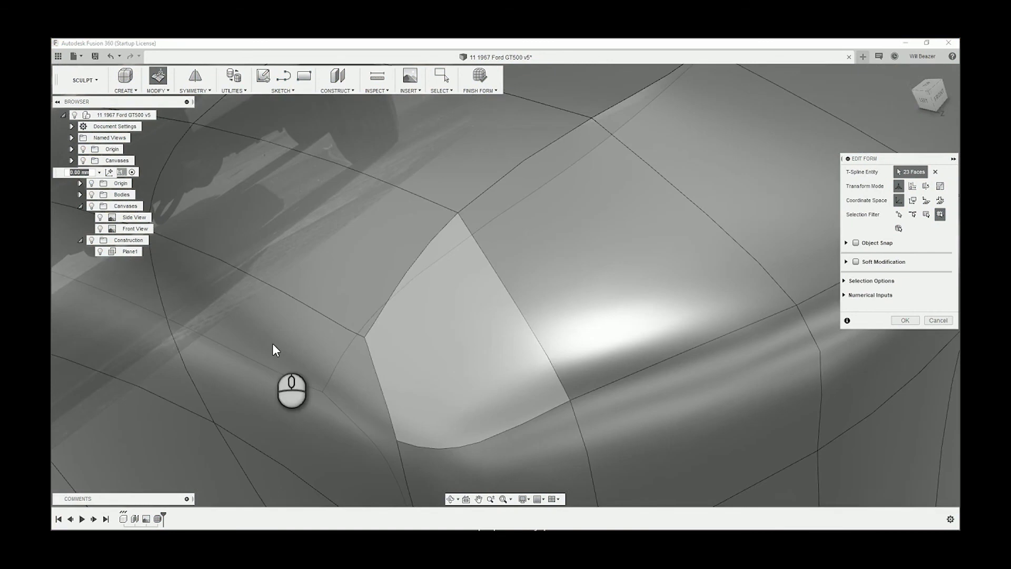
scroll(332, 402, down, 5)
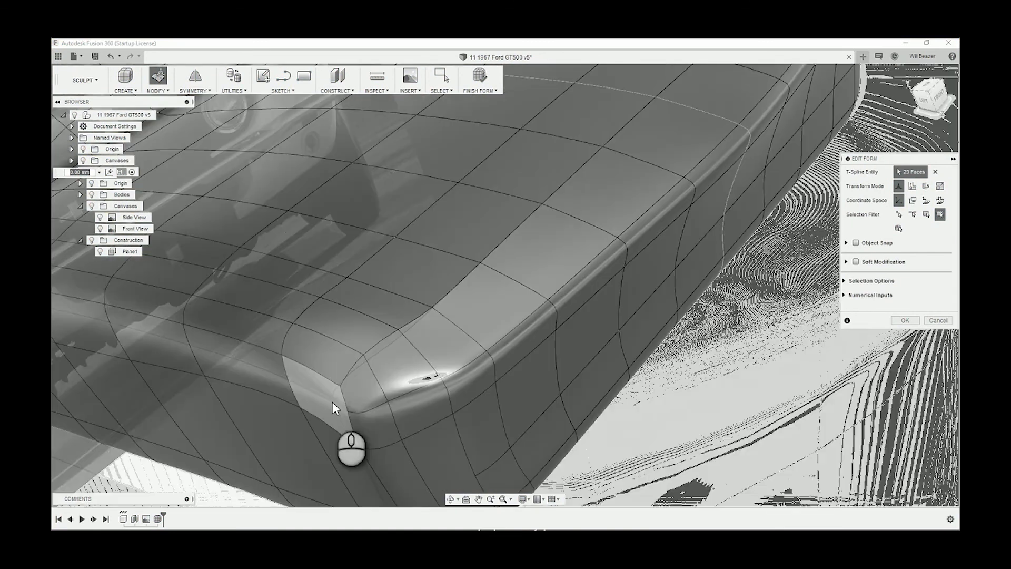
scroll(333, 402, down, 2)
- Clear the selection, finish the form edit, delete the top face at the hood's front corner, and inspect the opening
click(374, 372)
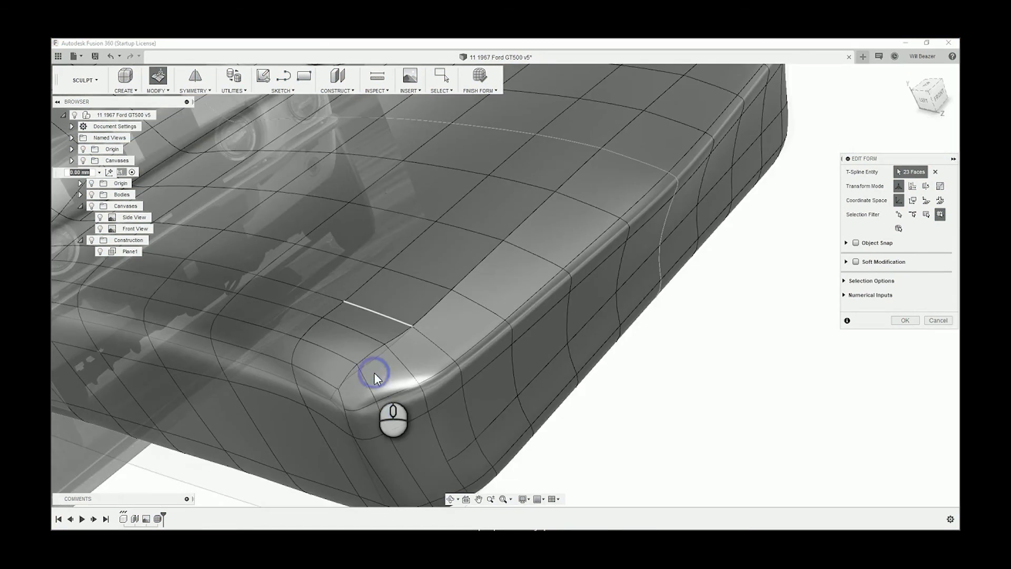
click(390, 376)
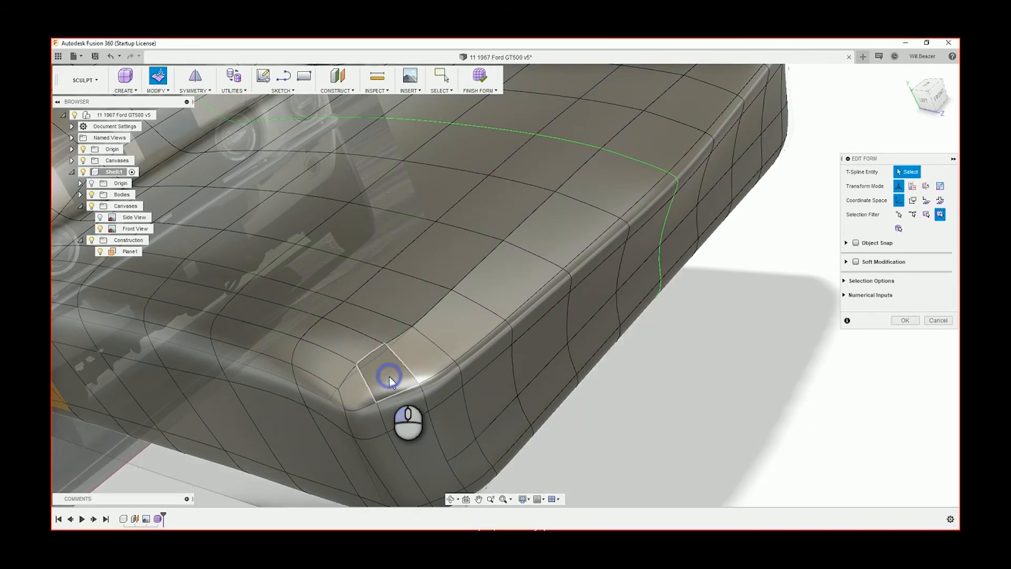
click(903, 320)
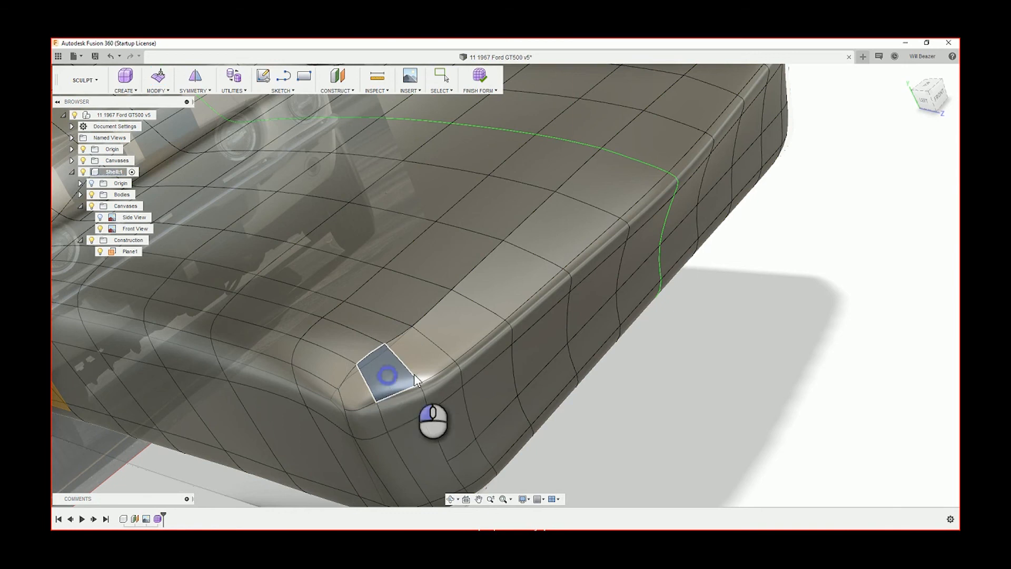
key(Delete)
scroll(372, 372, up, 3)
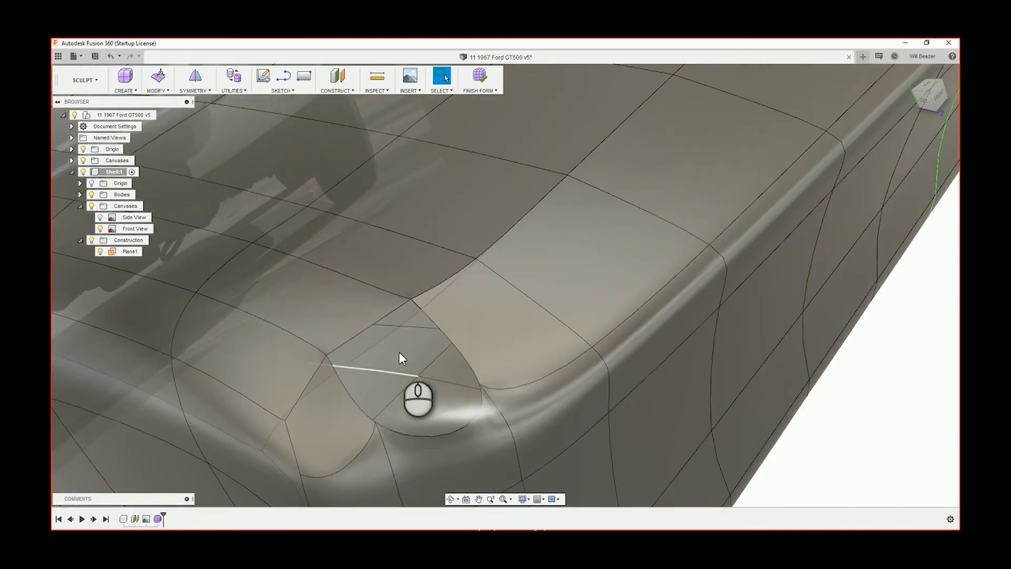
shift+middle_drag(399, 351, 290, 435)
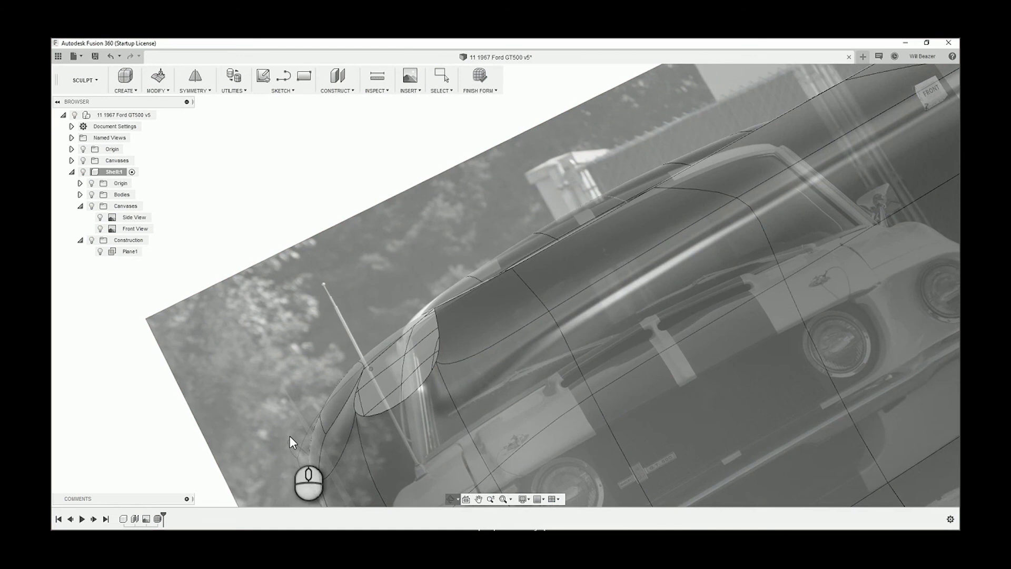
click(100, 251)
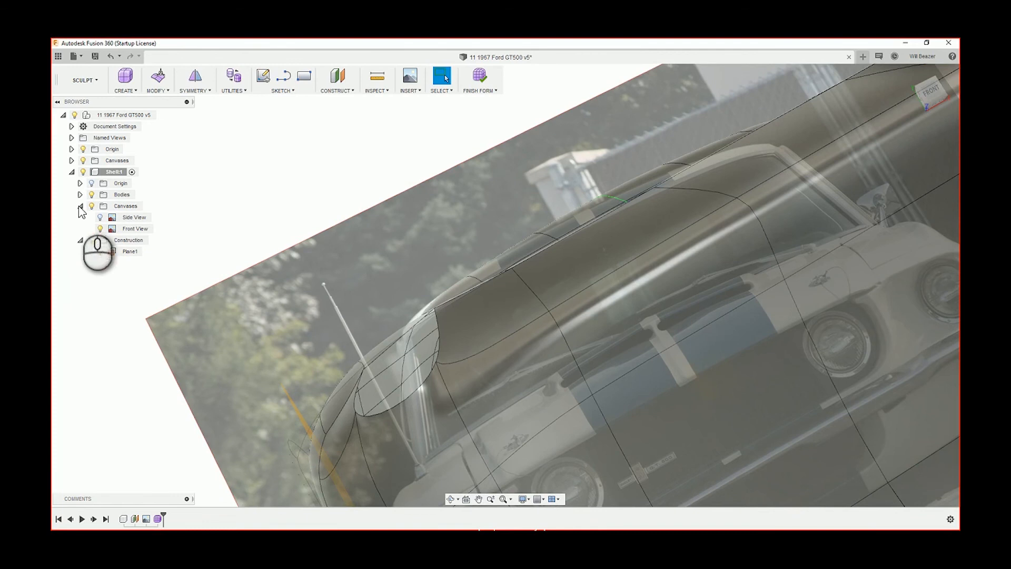
scroll(328, 403, down, 3)
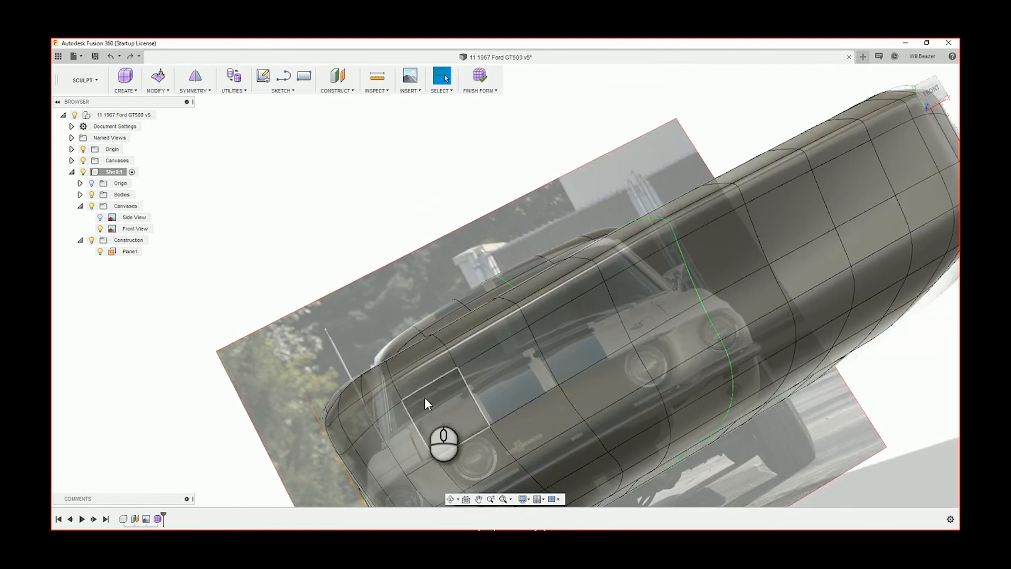
- In the front view, select the 71 faces along the body's lower side edge and shift them about 36.2 mm toward the centreline
scroll(424, 397, down, 2)
mouse_move(425, 392)
shift+middle_down()
mouse_move(468, 389)
mouse_move(545, 301)
mouse_move(612, 269)
mouse_move(570, 349)
mouse_move(541, 372)
mouse_move(526, 374)
mouse_move(843, 152)
mouse_move(772, 191)
shift+middle_up()
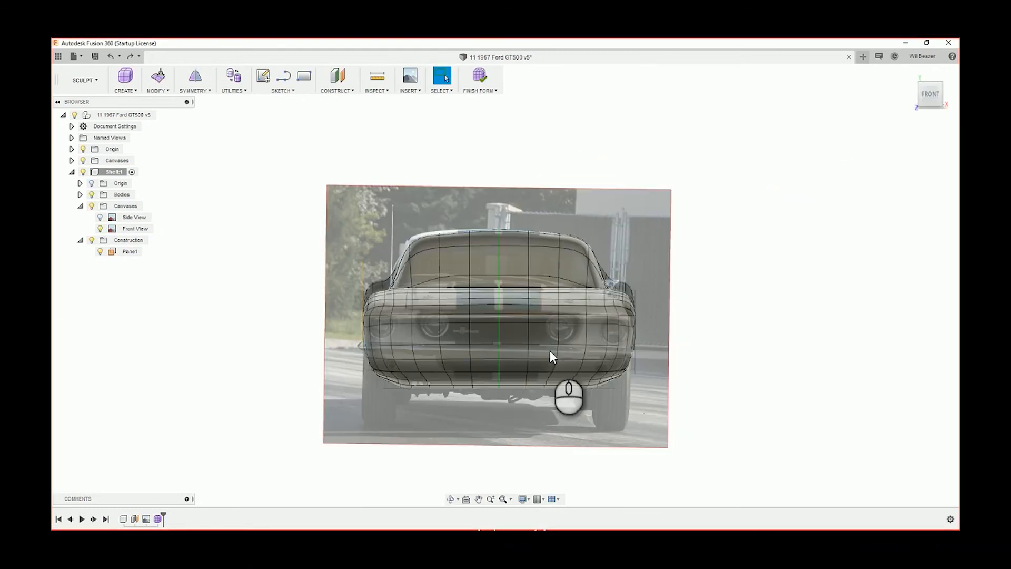
scroll(367, 386, up, 2)
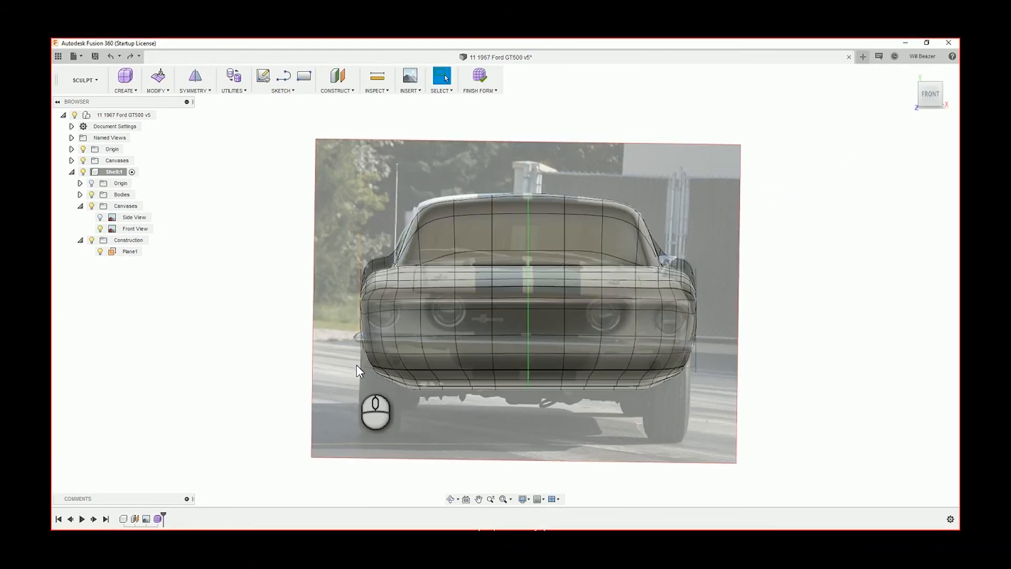
drag(359, 367, 466, 423)
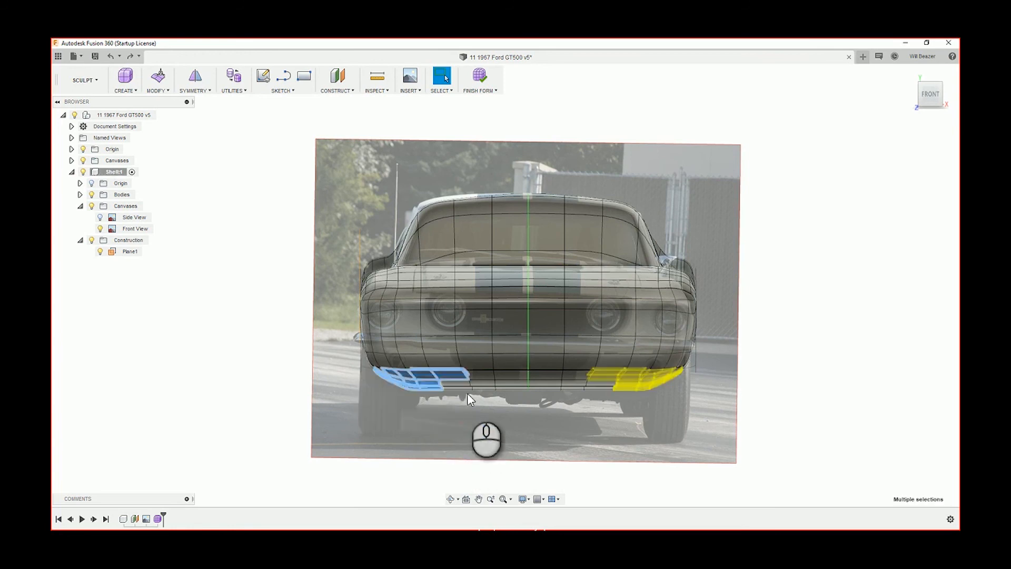
drag(359, 361, 478, 402)
click(158, 76)
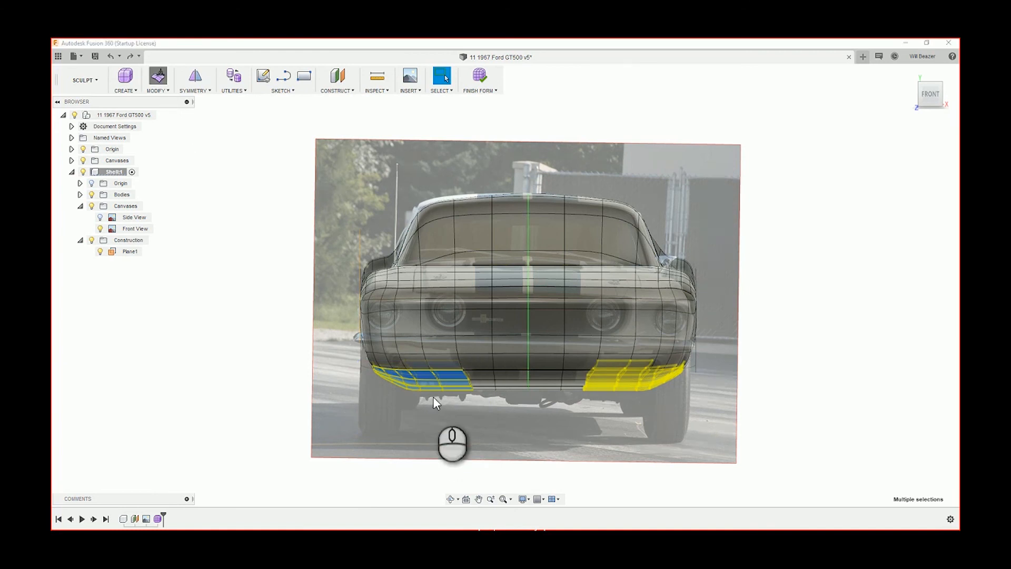
scroll(422, 410, down, 2)
click(157, 77)
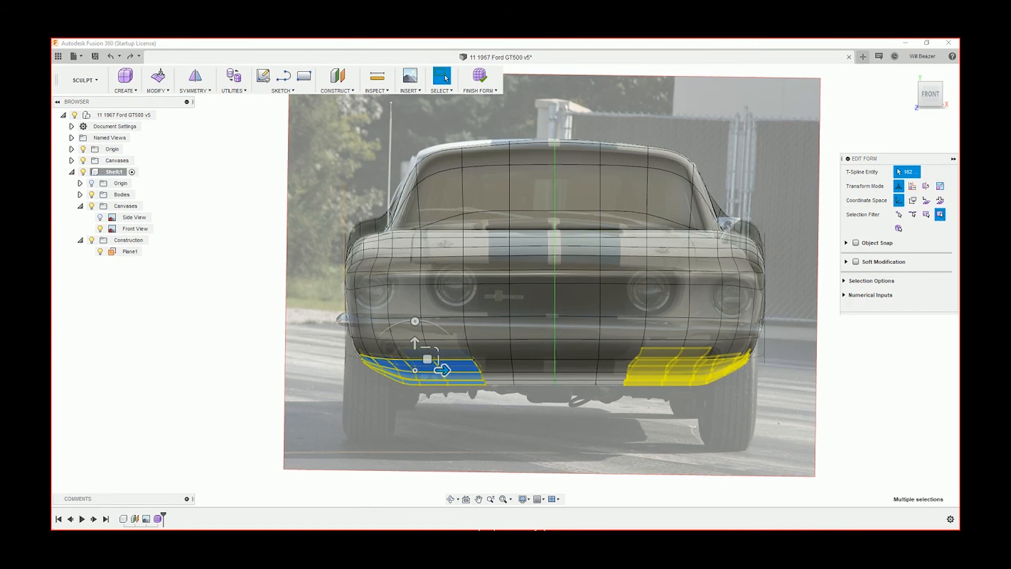
click(442, 371)
drag(443, 372, 455, 371)
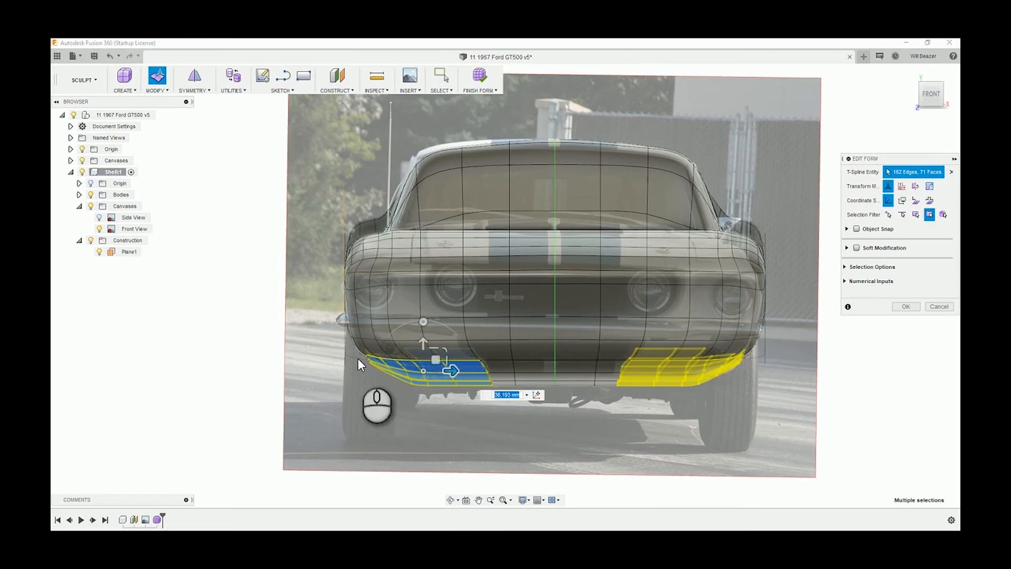
- Narrow the selection to 48 lower faces and shift them inward about 18.8 mm, then shift the lowest 46 faces about 6.6 mm further
drag(363, 364, 496, 430)
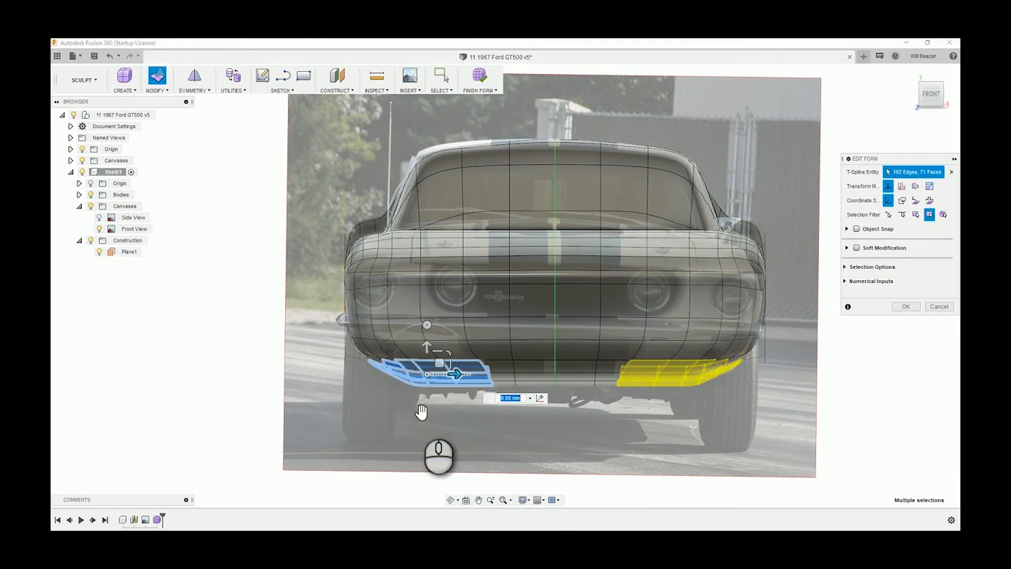
ctrl+drag(359, 359, 491, 448)
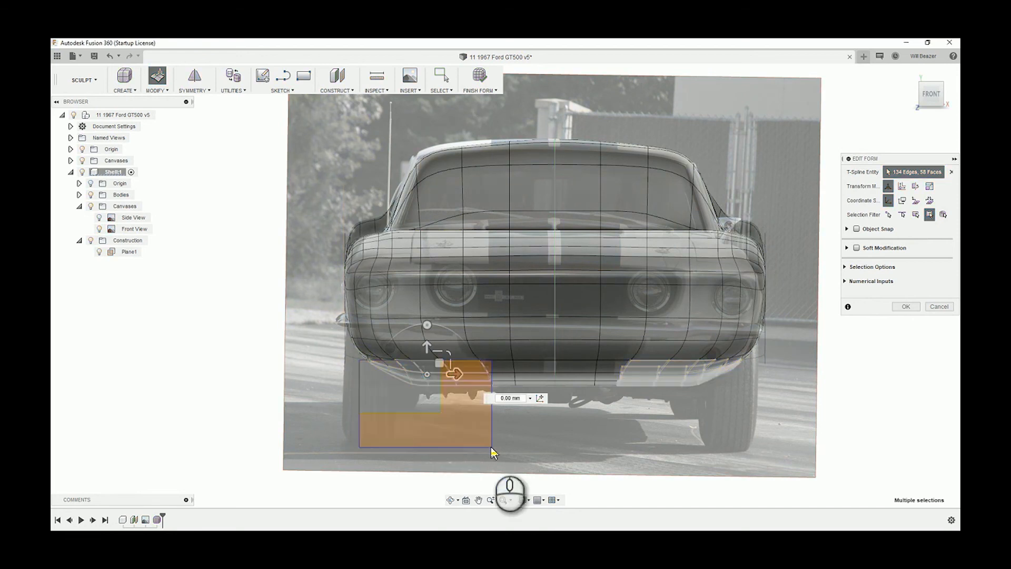
ctrl+click(461, 365)
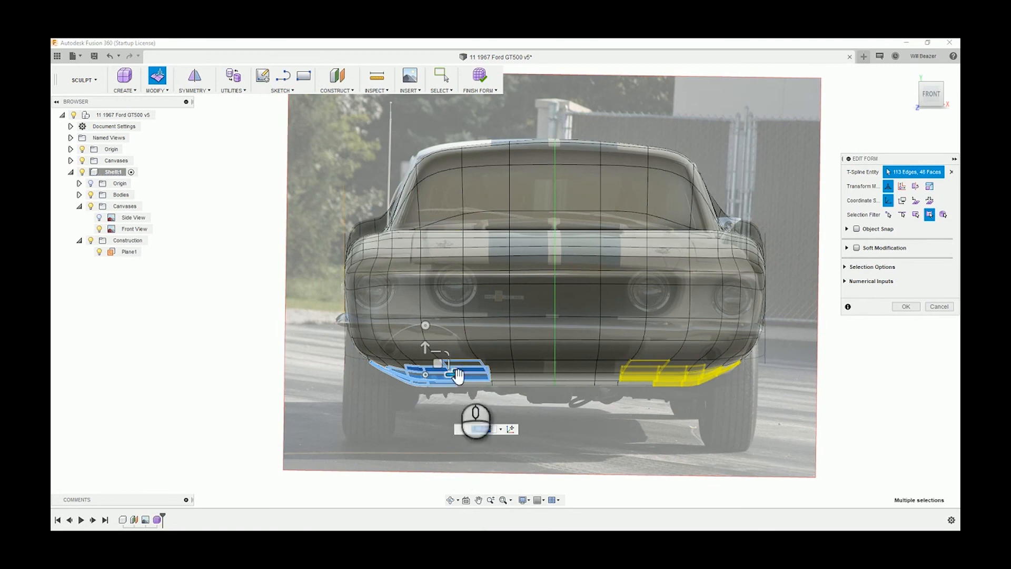
scroll(461, 365, up, 5)
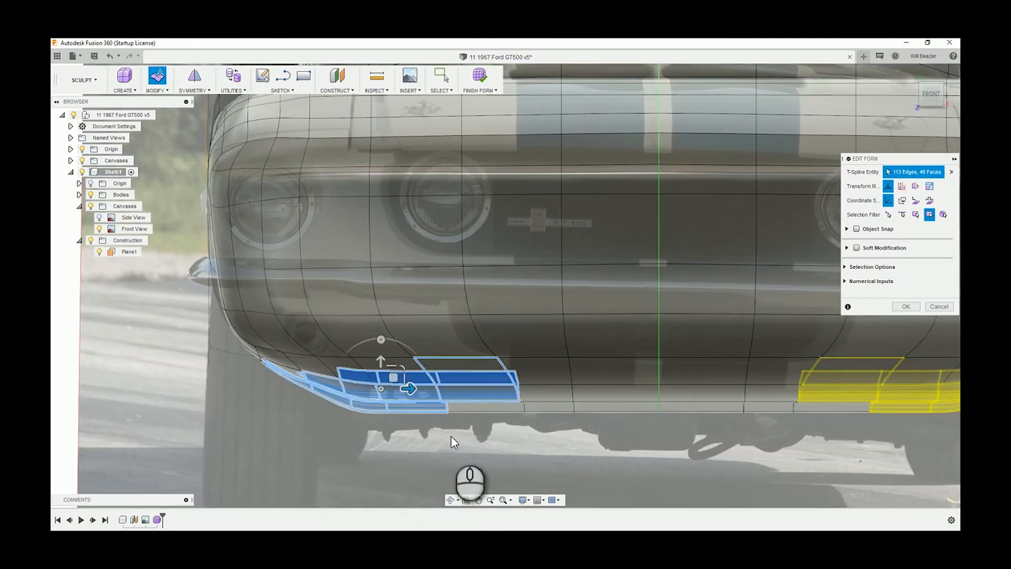
click(466, 412)
drag(255, 364, 523, 487)
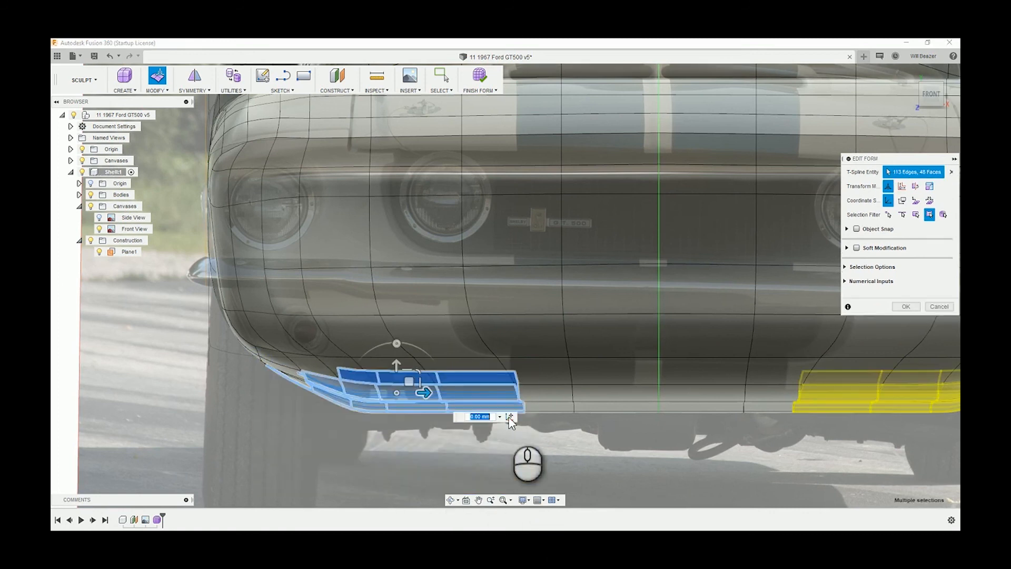
drag(423, 392, 443, 394)
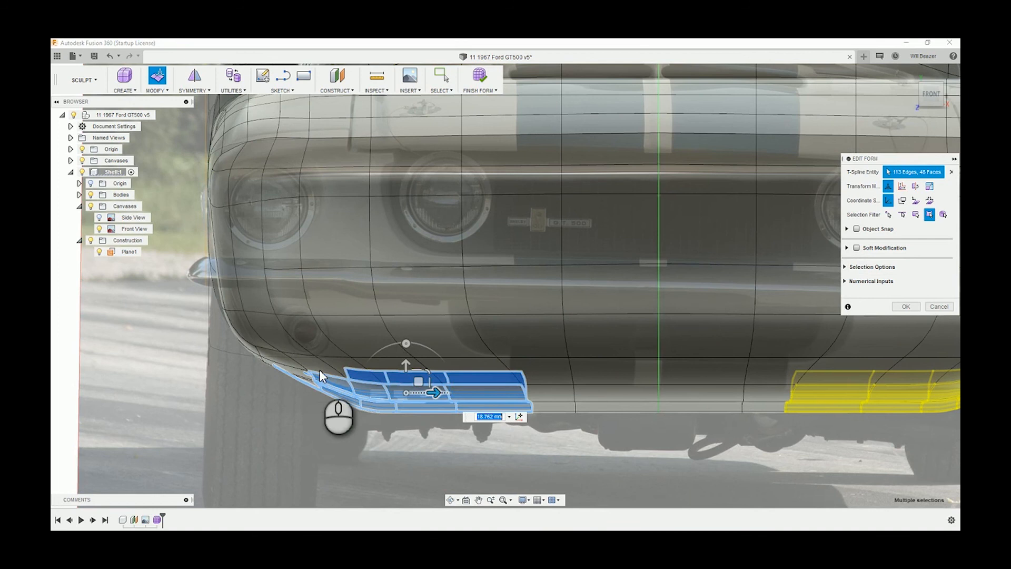
drag(305, 361, 541, 463)
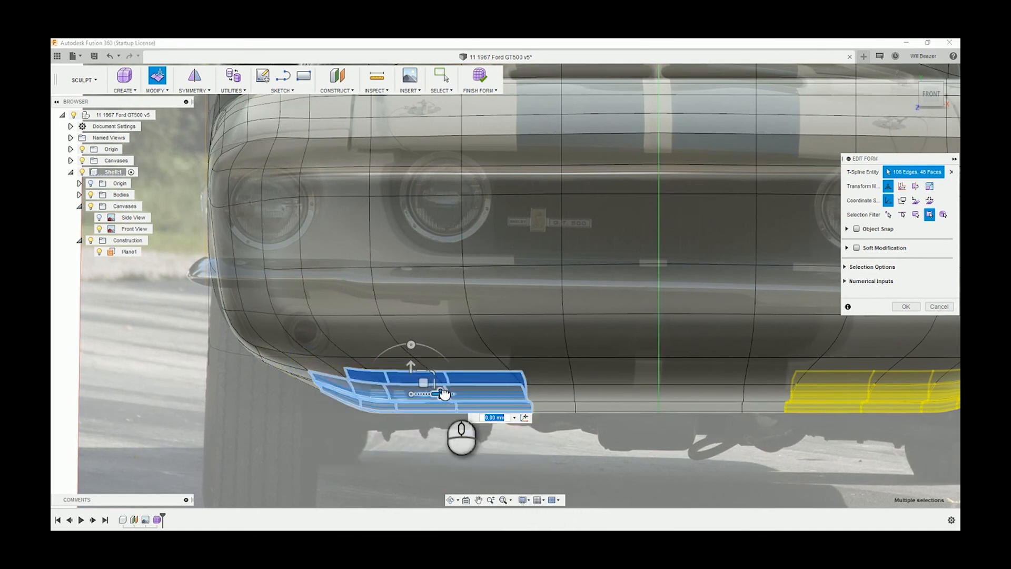
drag(446, 393, 343, 392)
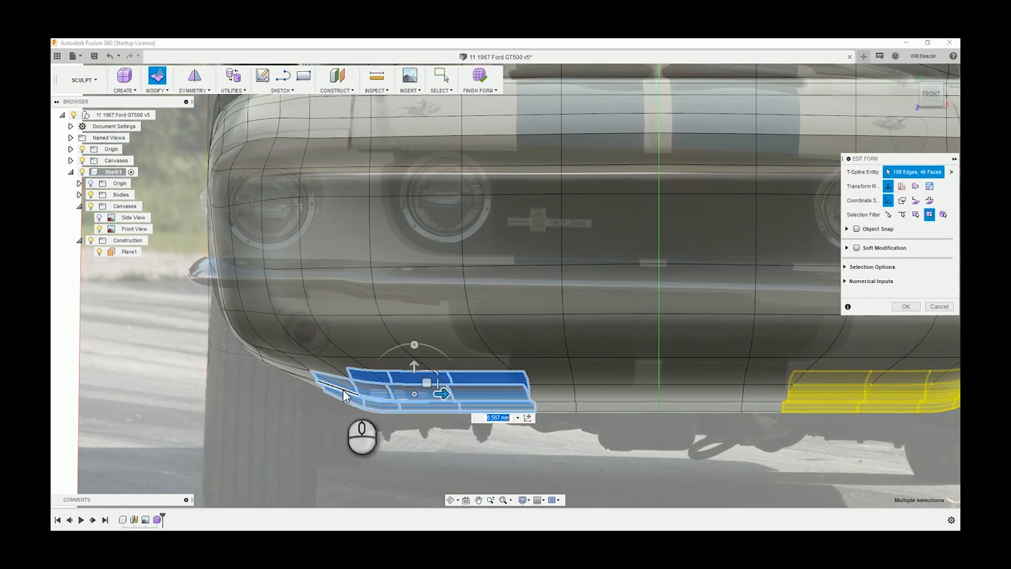
- Reselect only the 38 lowest underside faces, shift them toward the centreline to match the Front View canvas, and finish the form edit
click(311, 375)
mouse_move(334, 393)
mouse_down()
mouse_move(432, 439)
mouse_move(318, 386)
mouse_move(336, 396)
mouse_up()
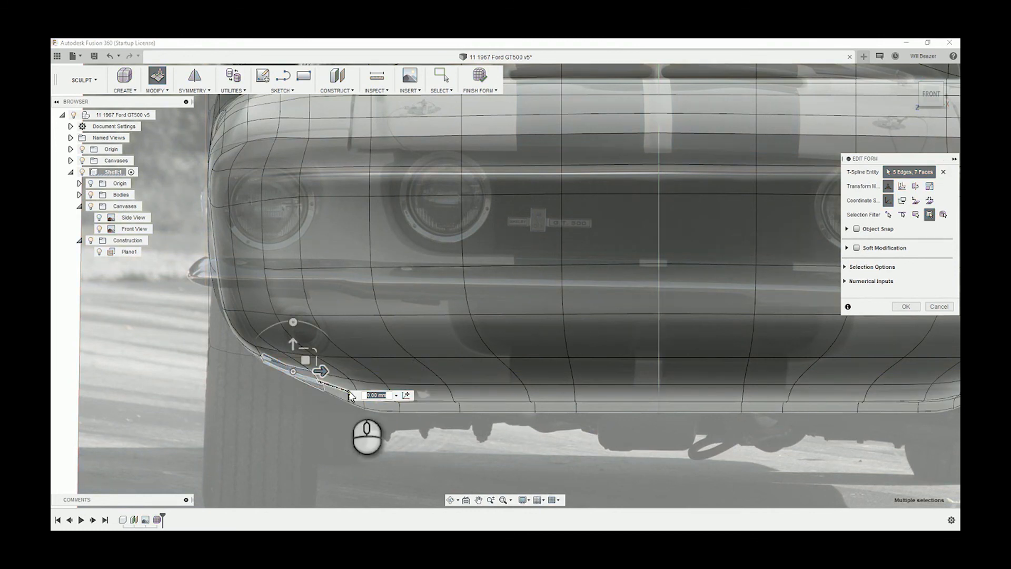
drag(346, 387, 548, 407)
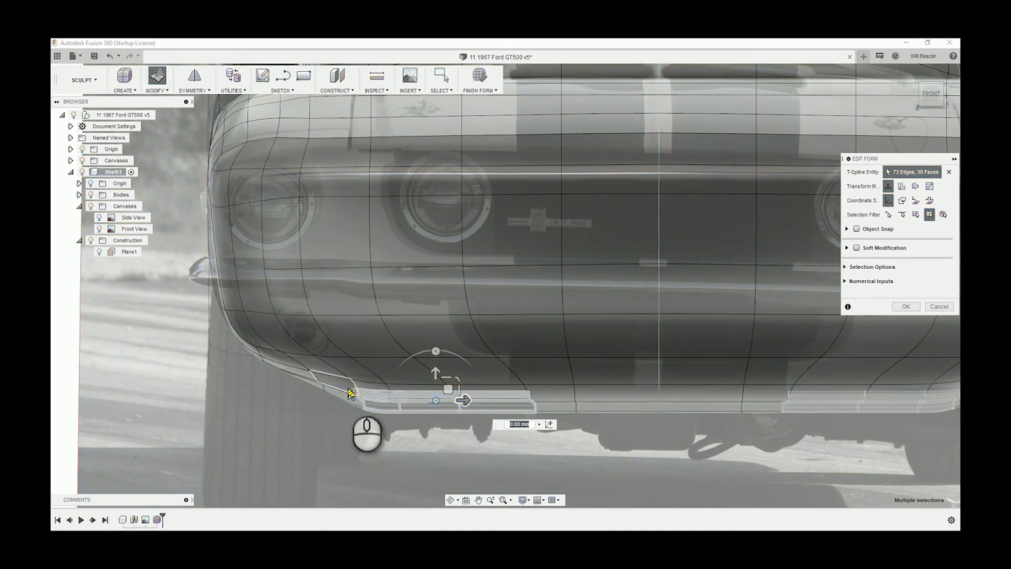
mouse_move(347, 382)
mouse_down()
mouse_move(462, 425)
mouse_move(341, 394)
mouse_up()
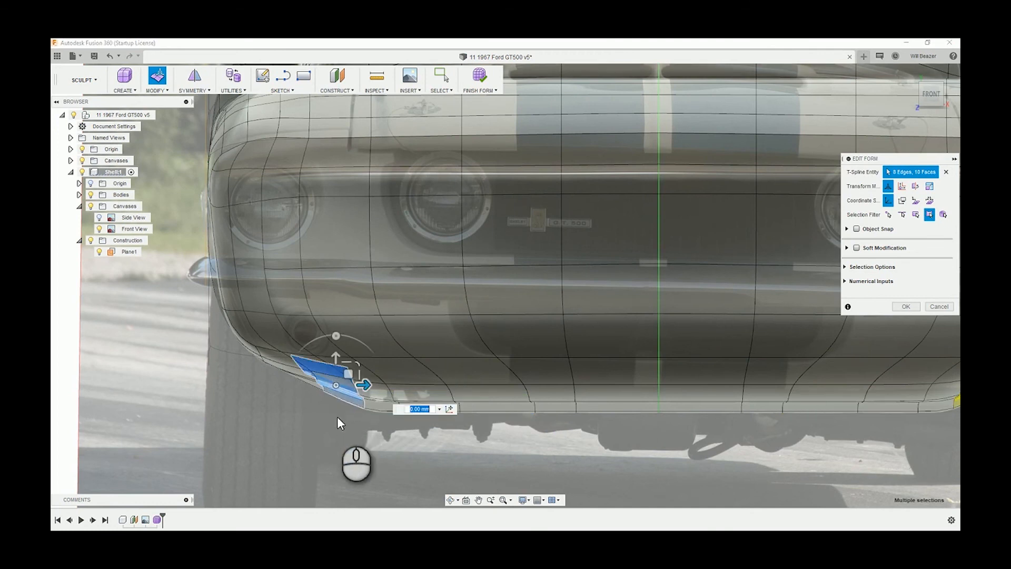
drag(346, 392, 582, 477)
drag(497, 403, 450, 450)
scroll(450, 450, down, 5)
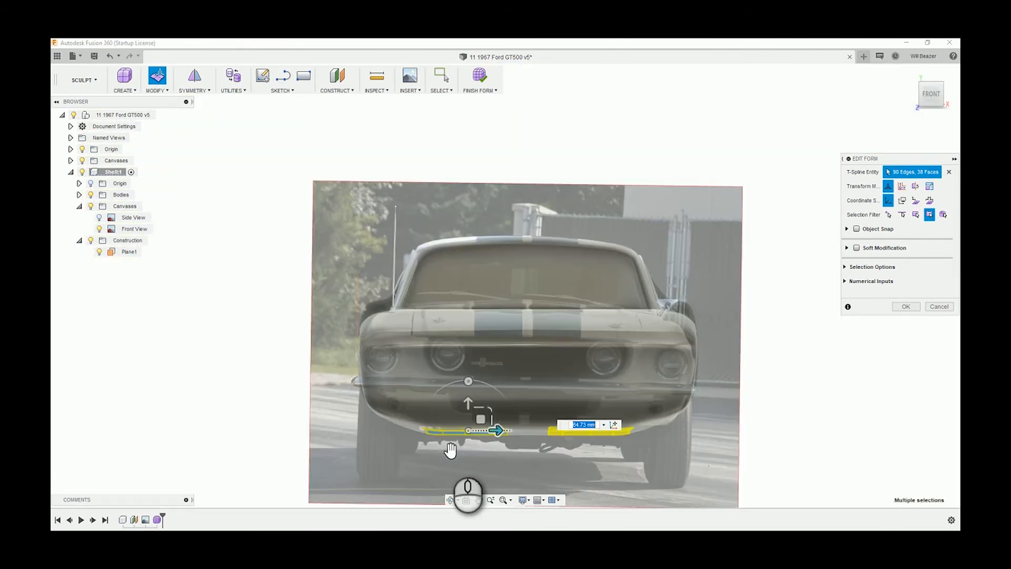
scroll(450, 450, down, 1)
click(905, 305)
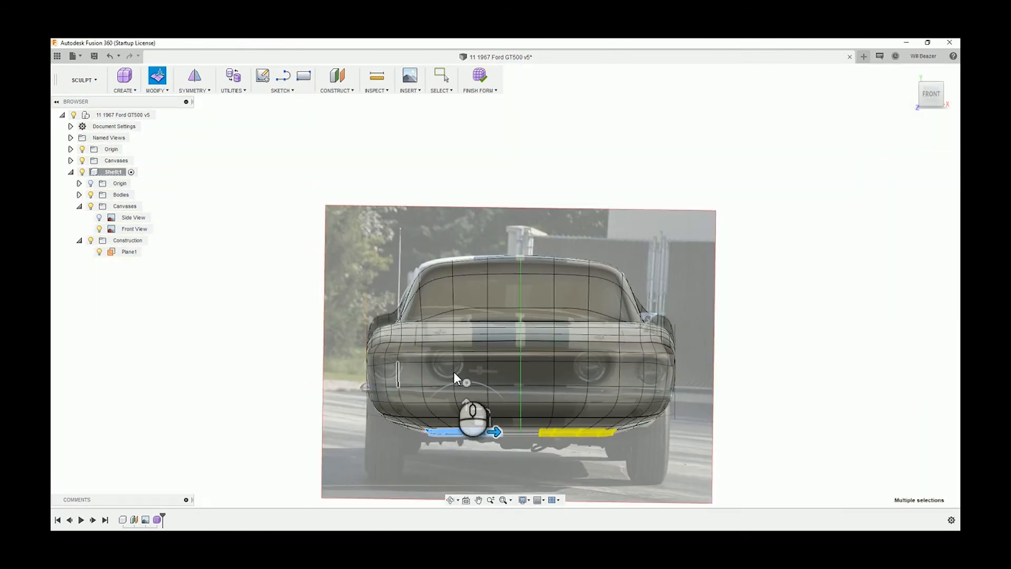
- In the front view, start a form edit on the vertex above the outer headlight and raise it about 7.8 mm
scroll(453, 371, down, 2)
shift+middle_drag(456, 376, 491, 353)
shift+middle_drag(508, 395, 484, 409)
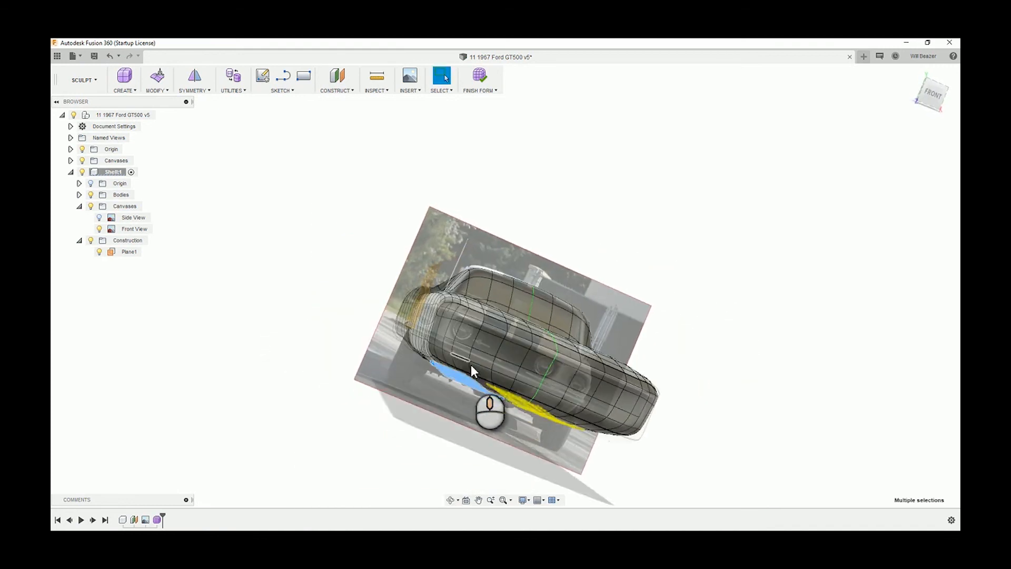
click(940, 100)
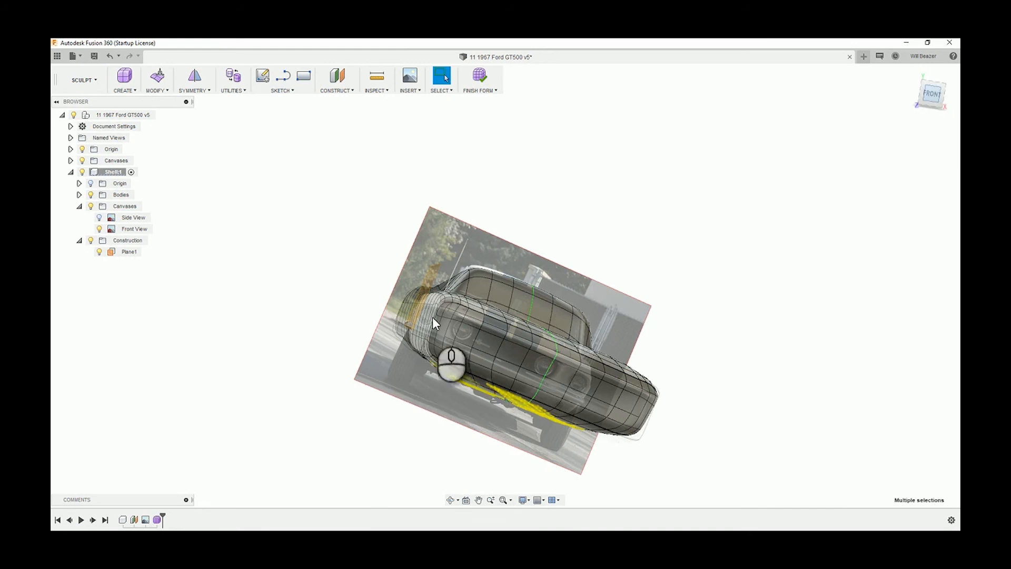
scroll(453, 369, up, 6)
scroll(456, 349, up, 2)
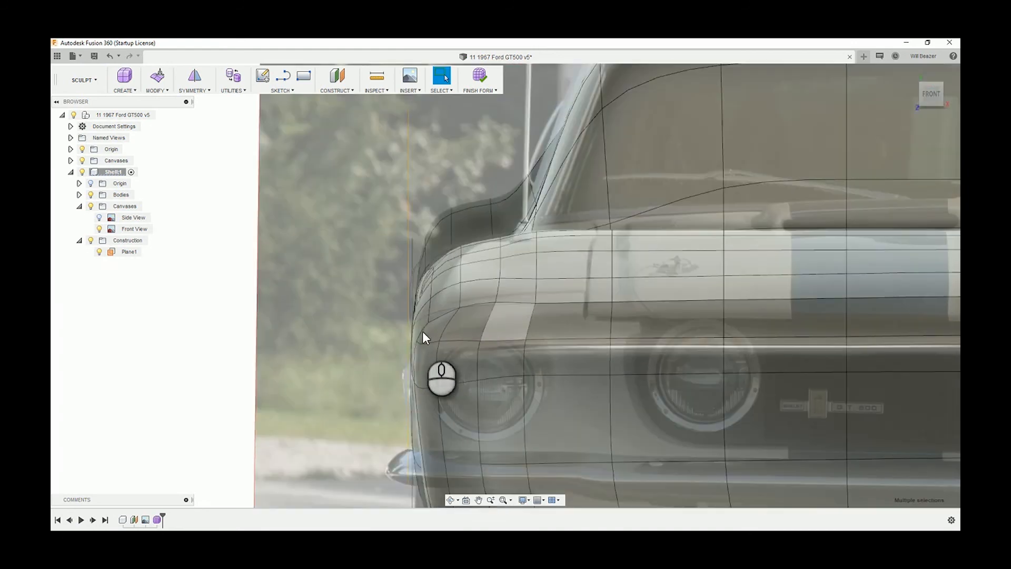
click(589, 323)
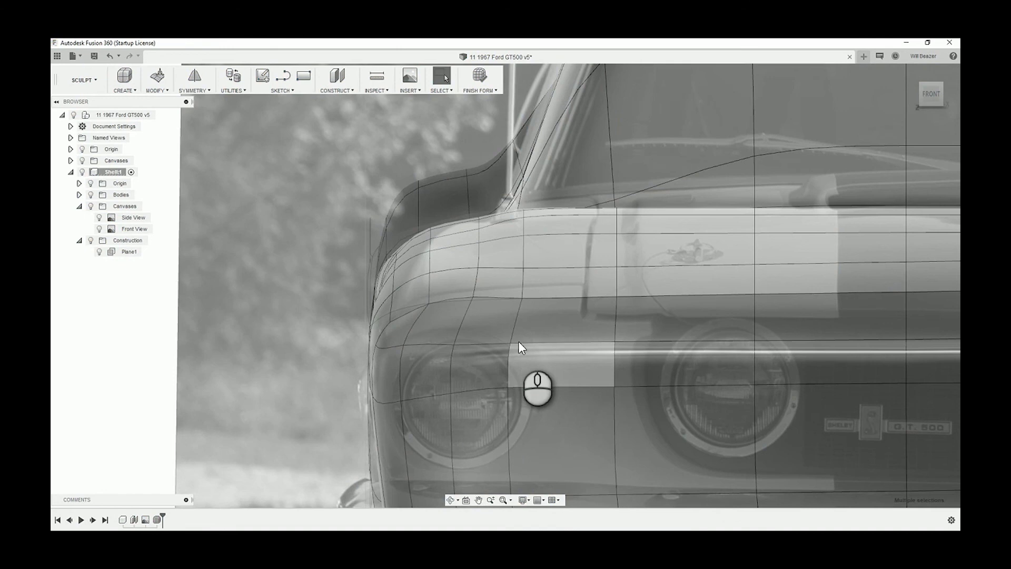
click(453, 344)
click(163, 77)
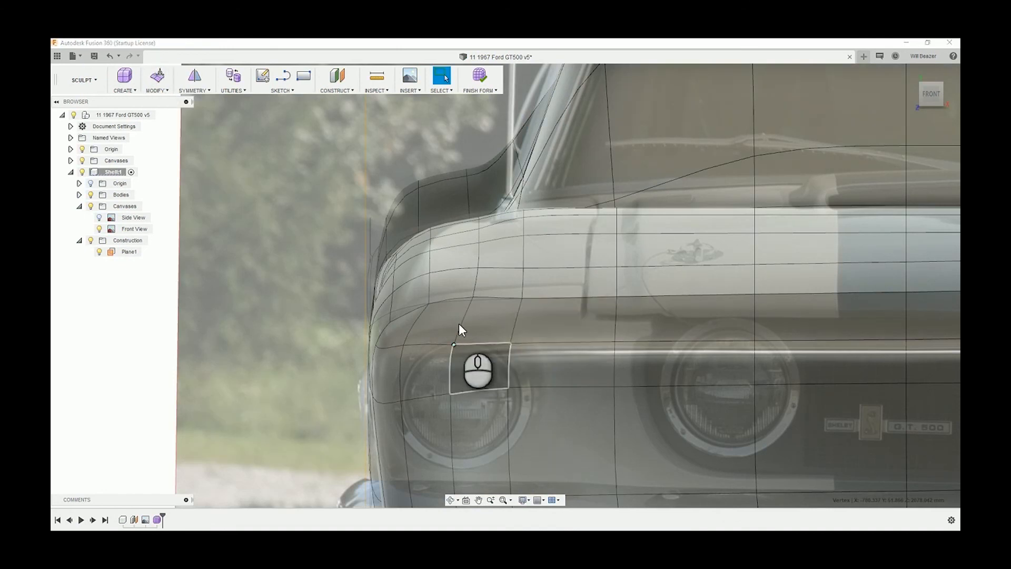
scroll(609, 377, down, 3)
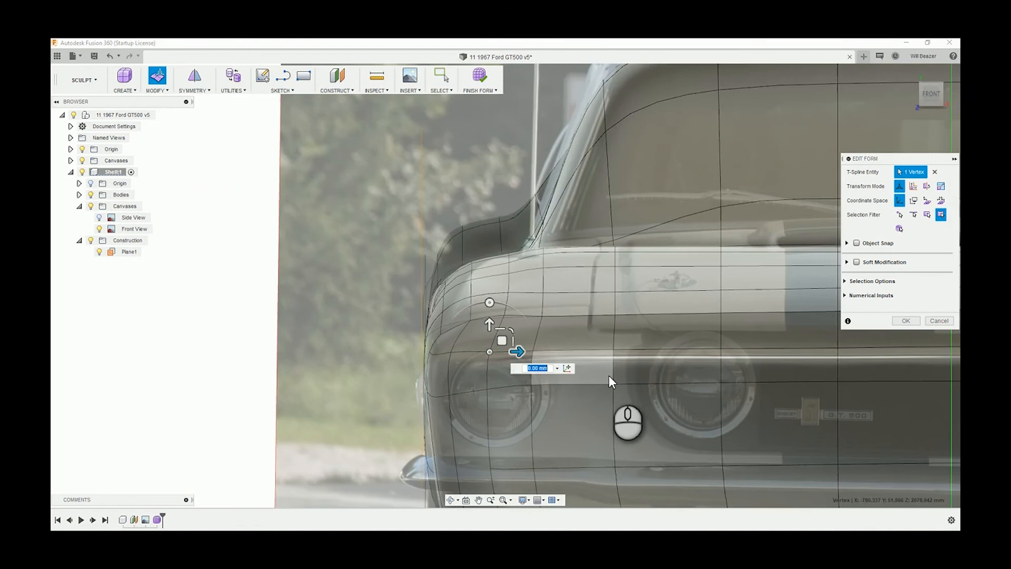
scroll(609, 377, down, 1)
scroll(559, 370, up, 4)
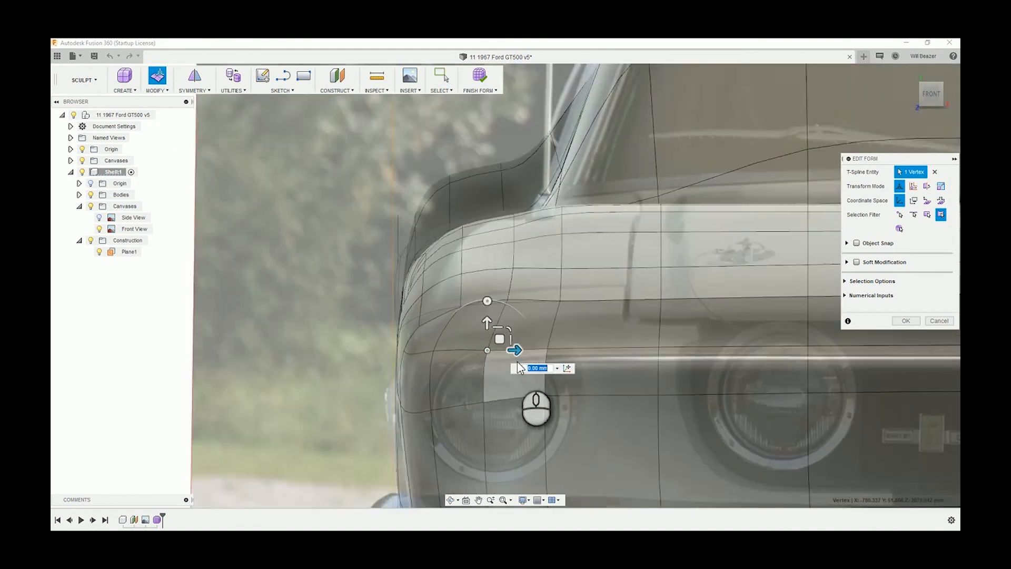
drag(483, 322, 483, 316)
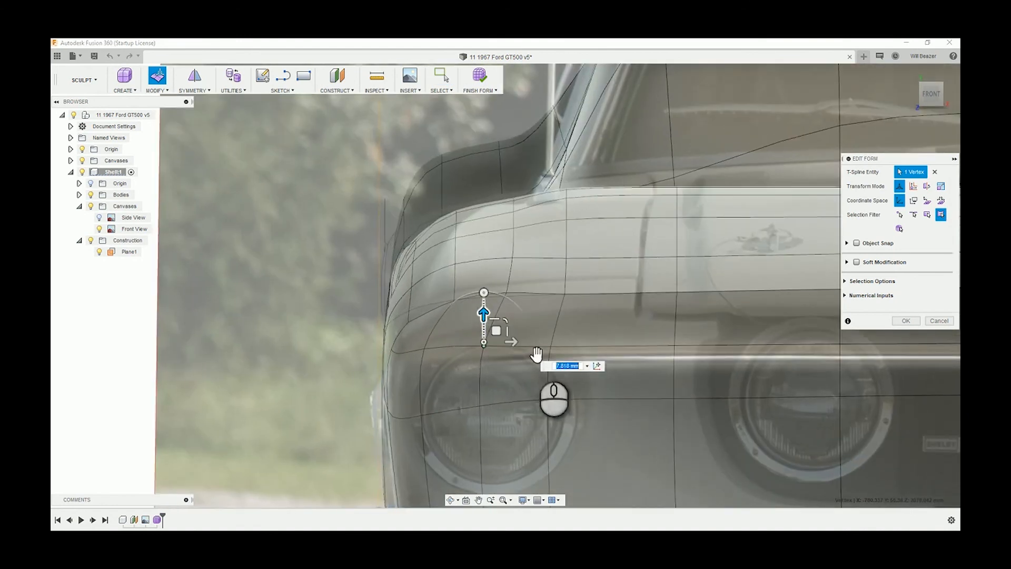
- Raise the next three vertices along the front edge above the headlights toward the centreline, the first by about 6.3 mm
click(551, 347)
drag(565, 330, 569, 323)
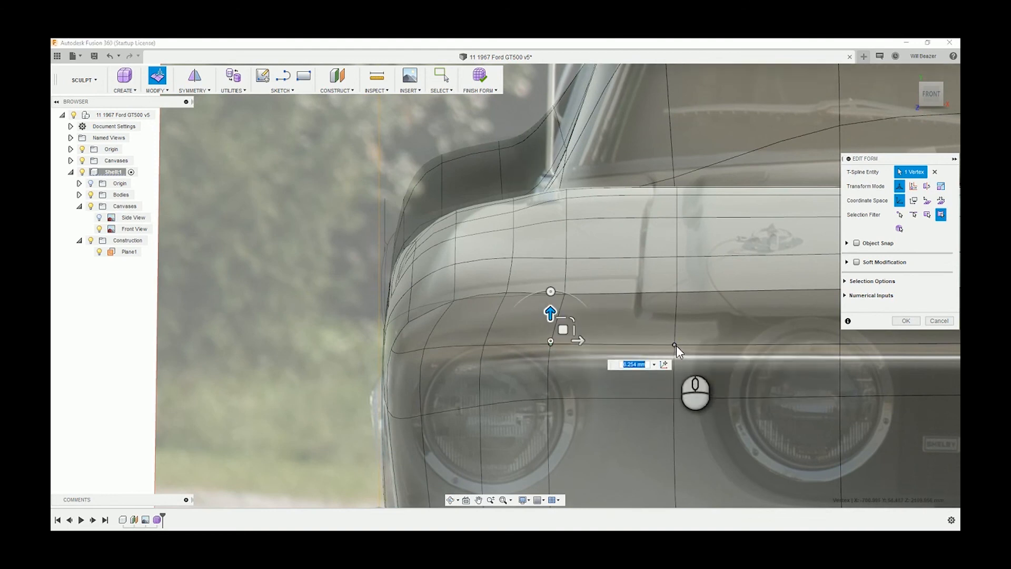
click(675, 346)
drag(674, 318, 674, 313)
middle_drag(772, 468, 497, 427)
click(564, 319)
drag(564, 291, 564, 275)
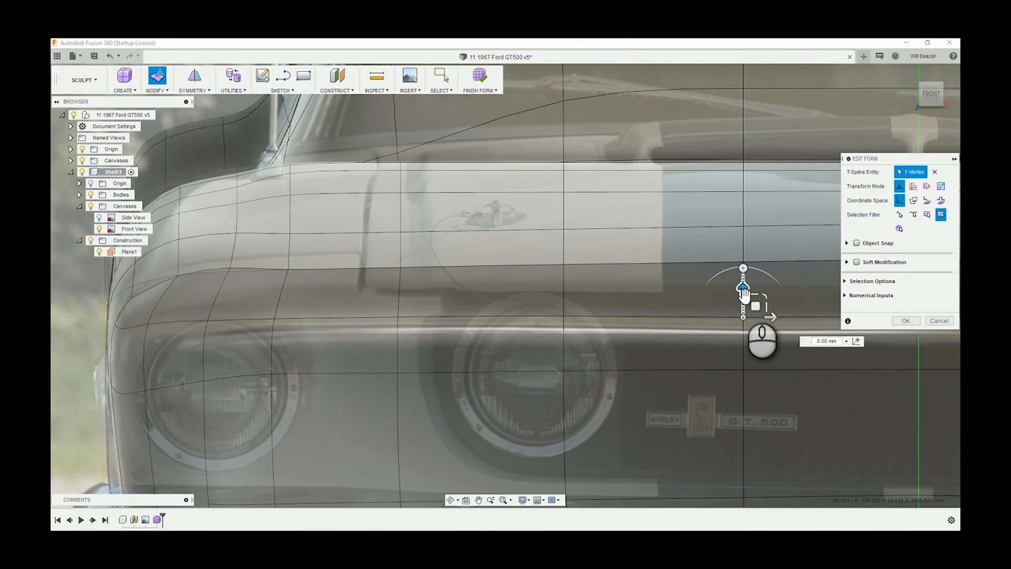
- Raise the last front-edge vertex before the centreline, finish the form edit, and check the body from the side
click(744, 318)
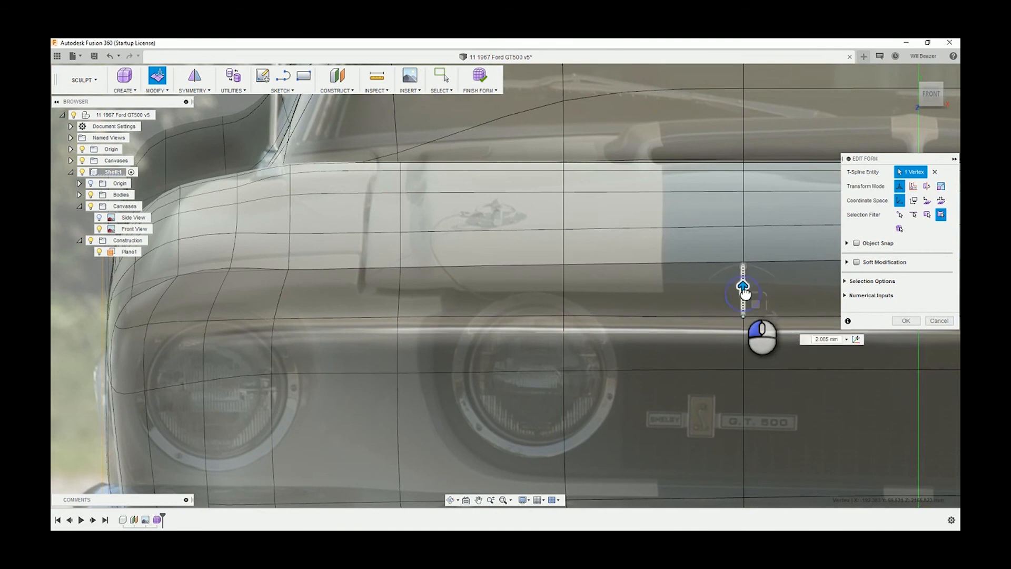
drag(743, 297, 743, 287)
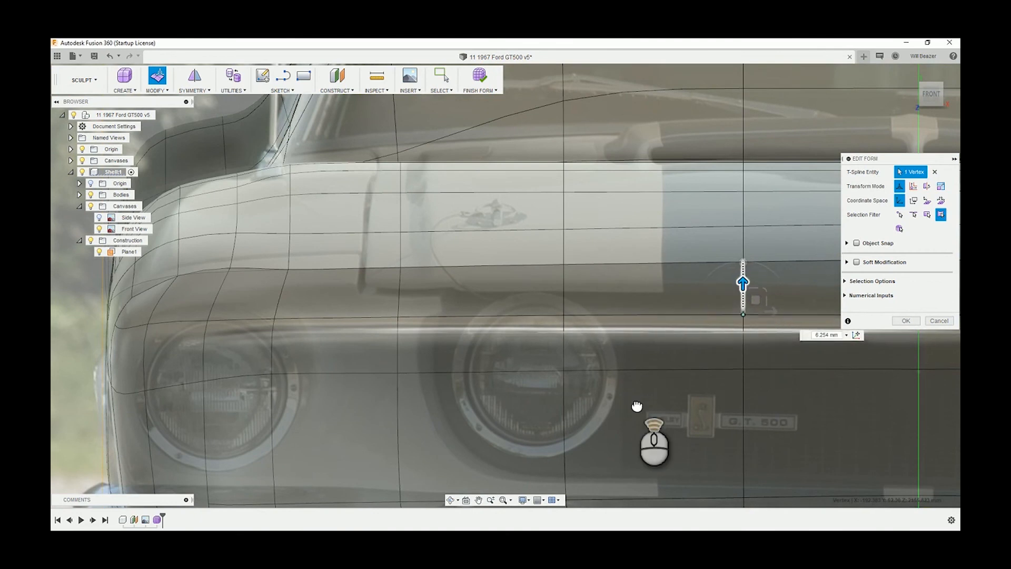
scroll(739, 396, down, 5)
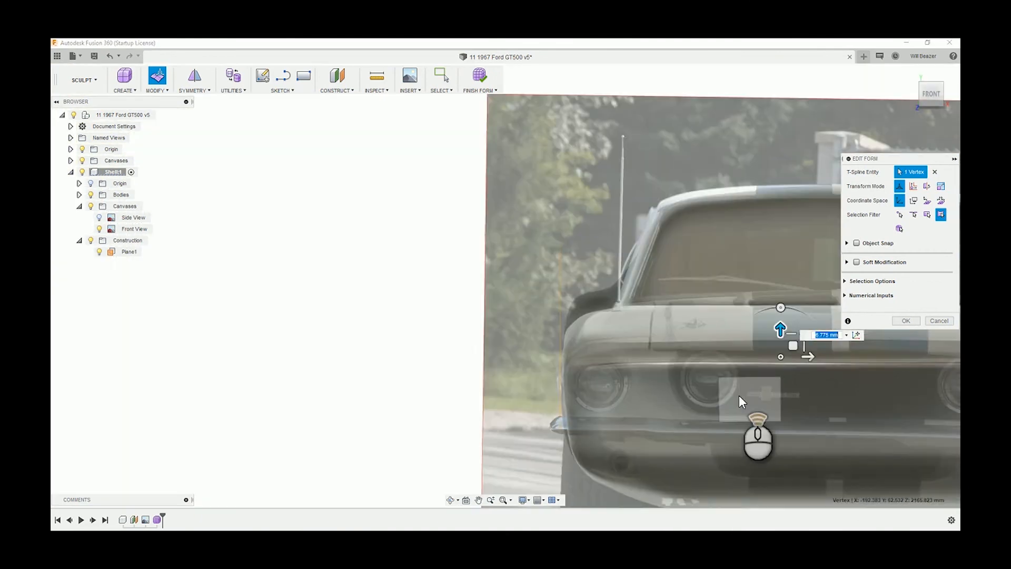
scroll(739, 396, down, 2)
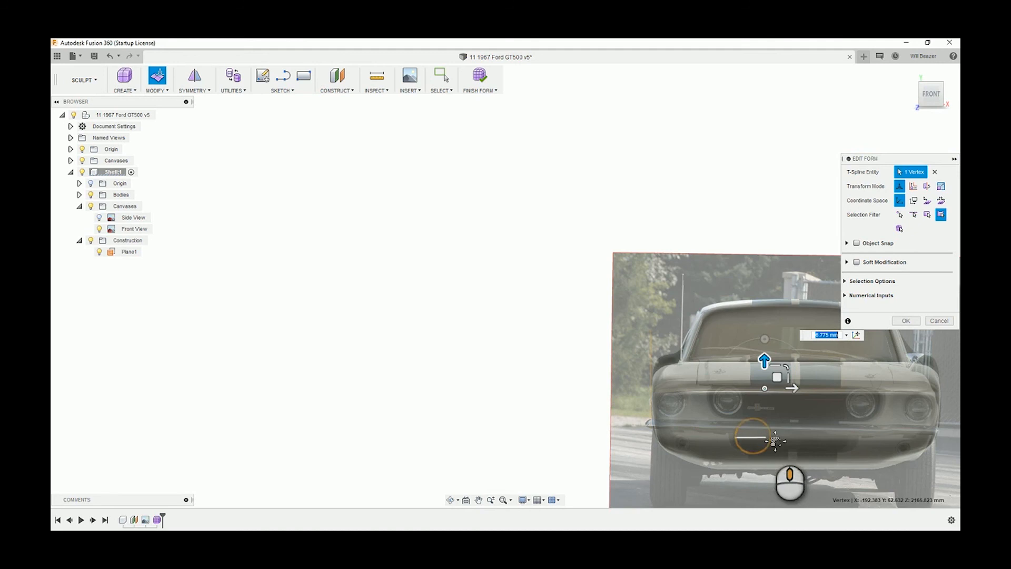
middle_drag(789, 447, 845, 462)
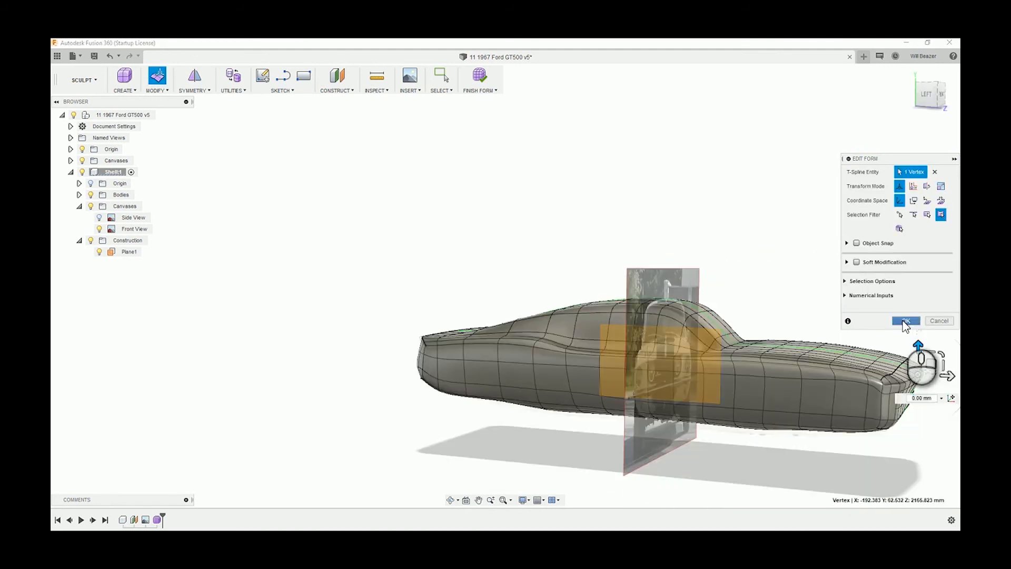
click(906, 321)
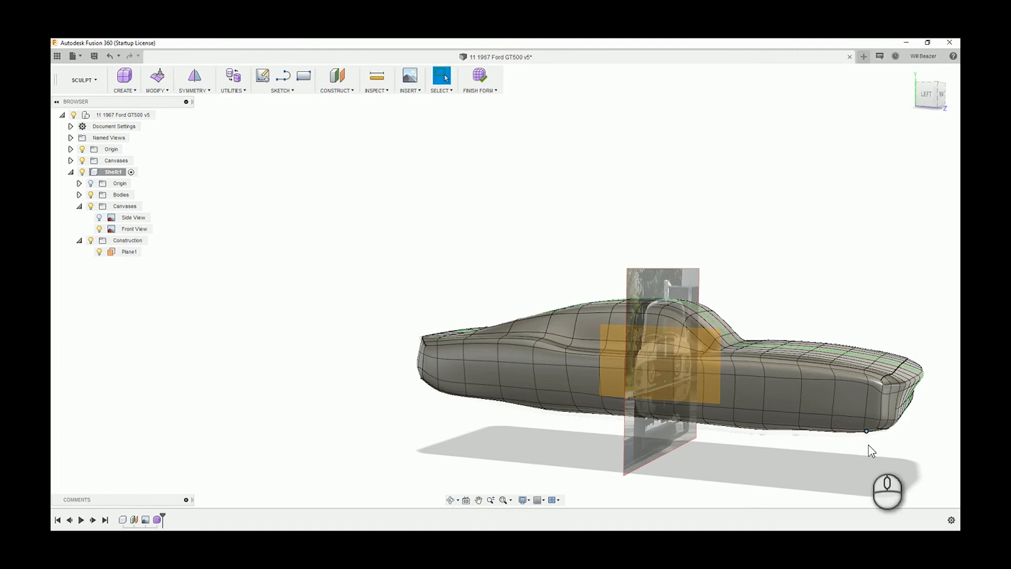
- From the top view, select the 32 nose faces on one side and, in a form edit, shift them about 23.2 mm toward the centreline
shift+middle_drag(866, 447, 744, 477)
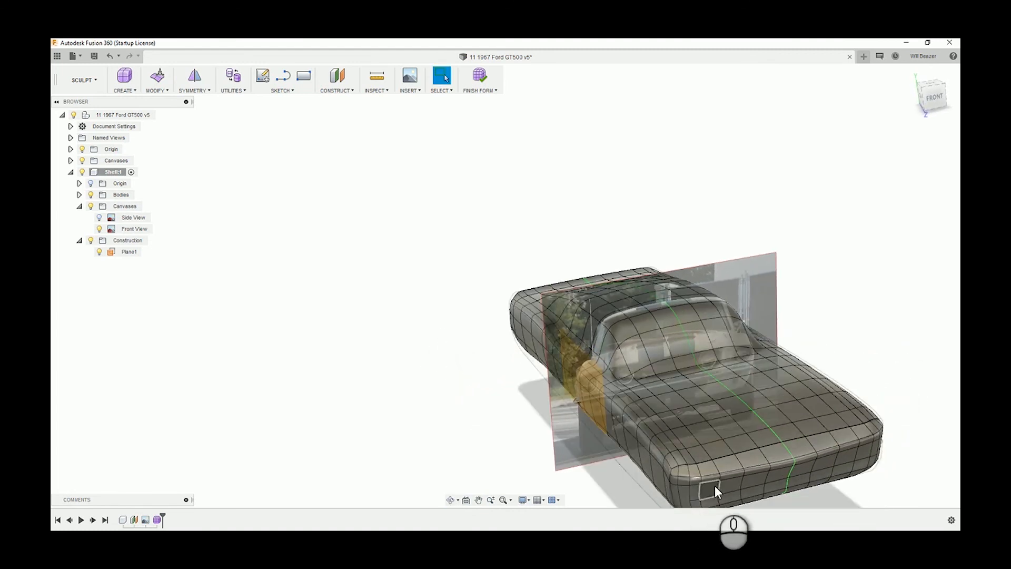
click(931, 88)
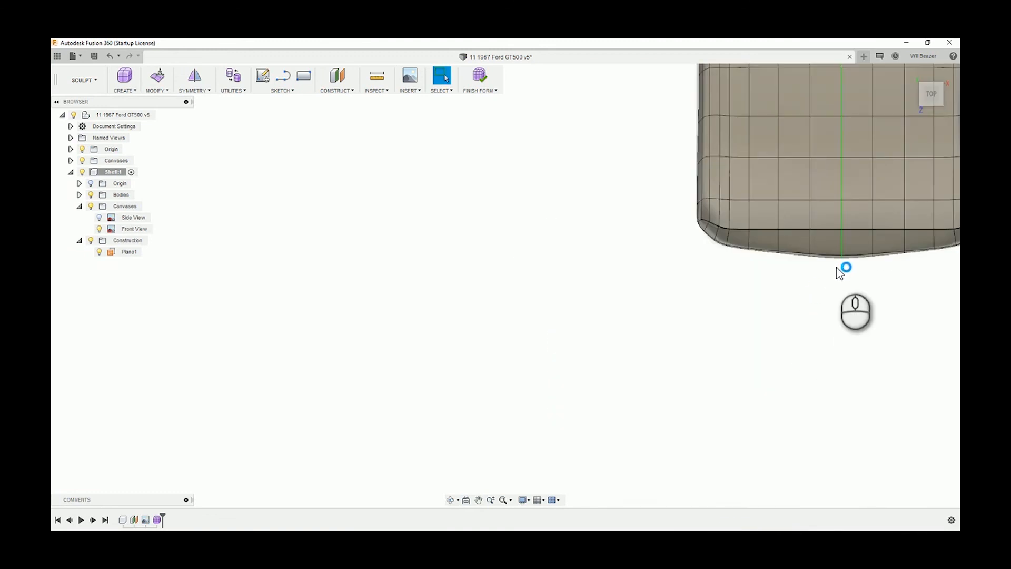
middle_drag(817, 275, 543, 334)
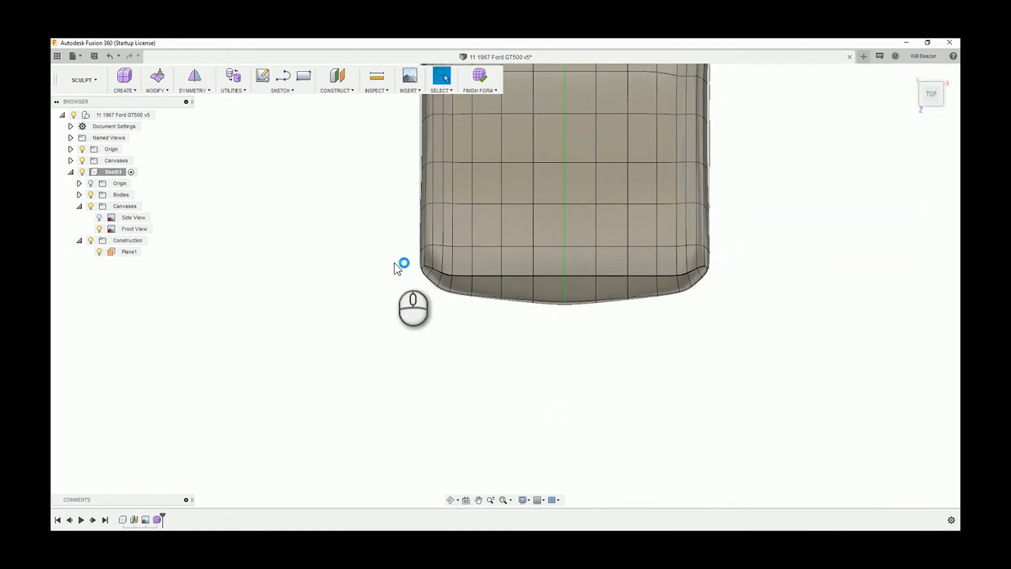
drag(410, 256, 749, 387)
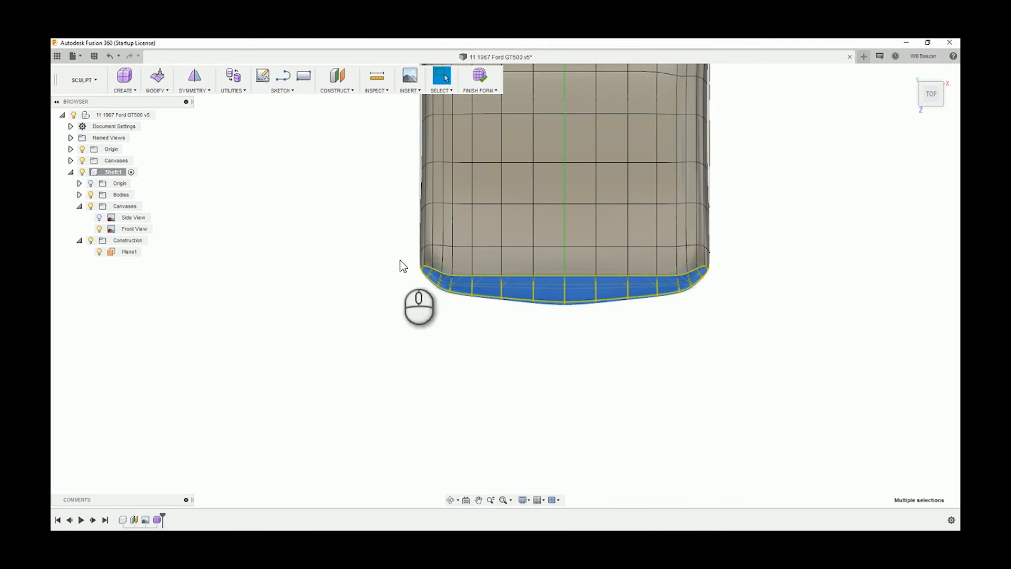
drag(400, 255, 438, 290)
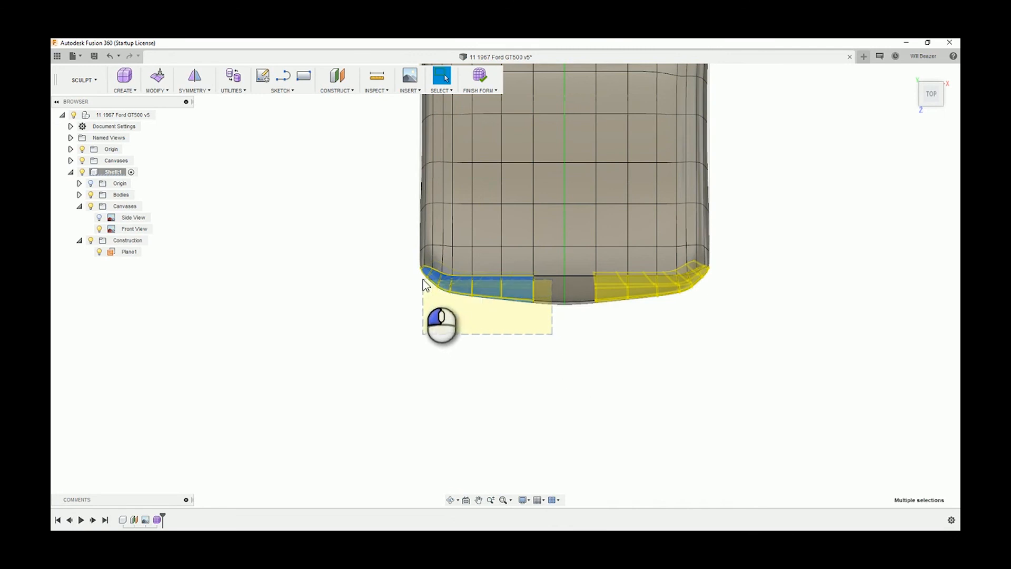
drag(420, 277, 420, 278)
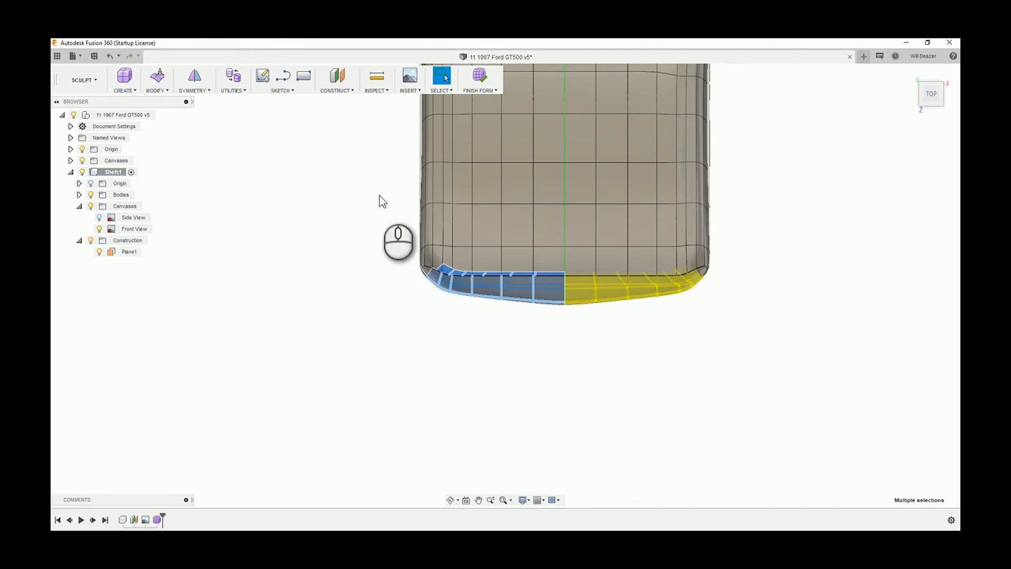
click(157, 76)
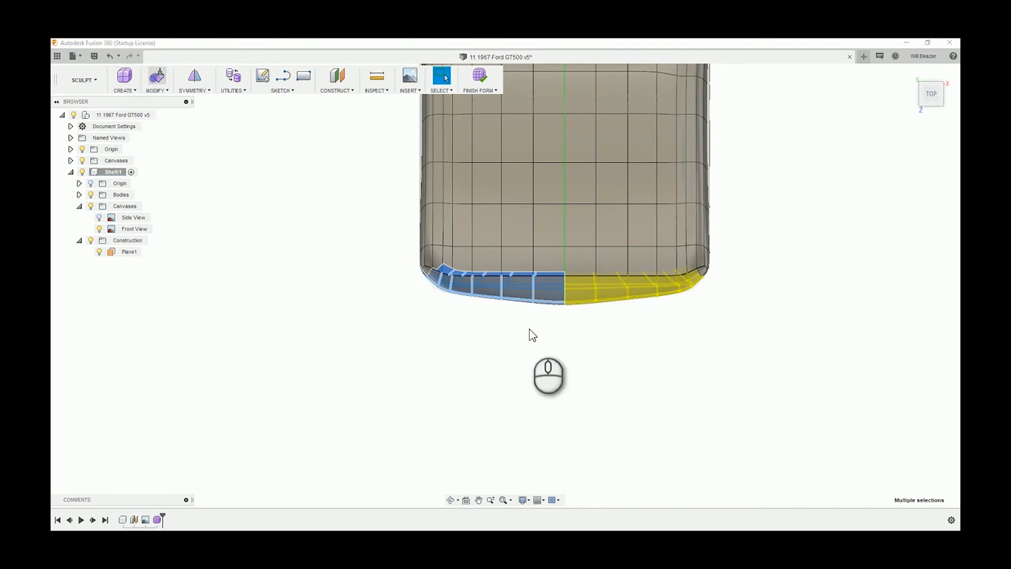
scroll(544, 337, up, 3)
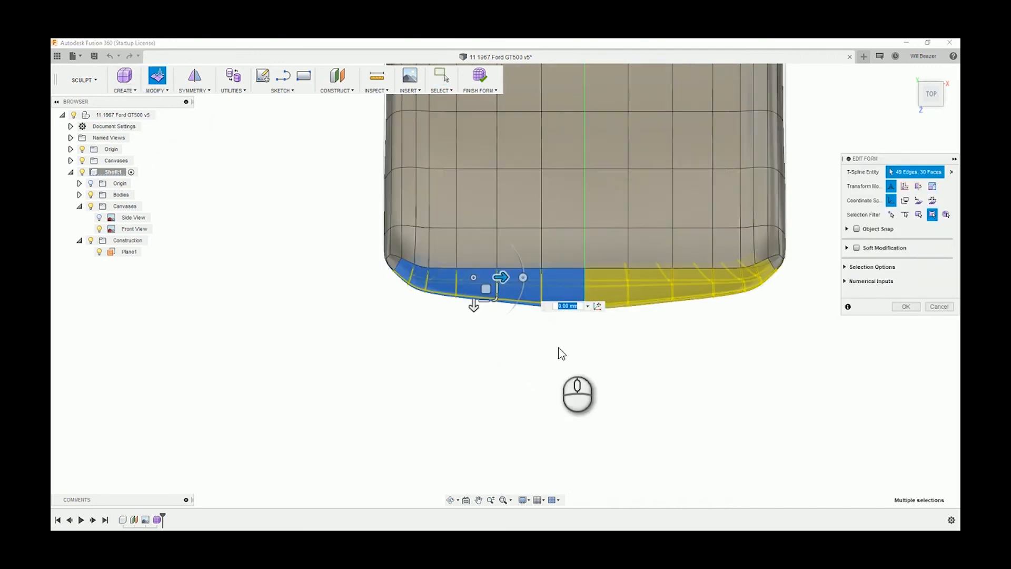
drag(574, 340, 381, 275)
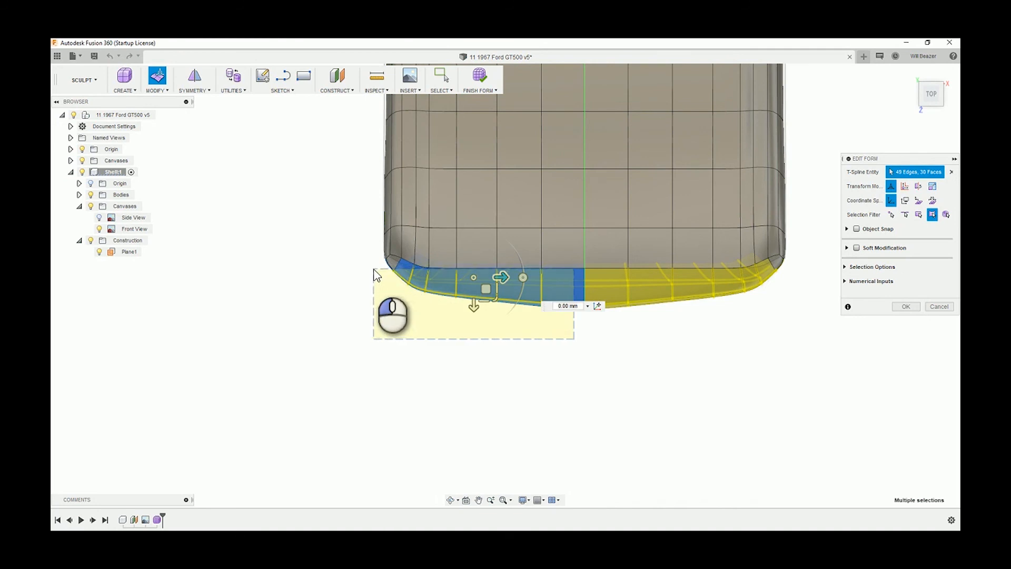
drag(375, 275, 374, 275)
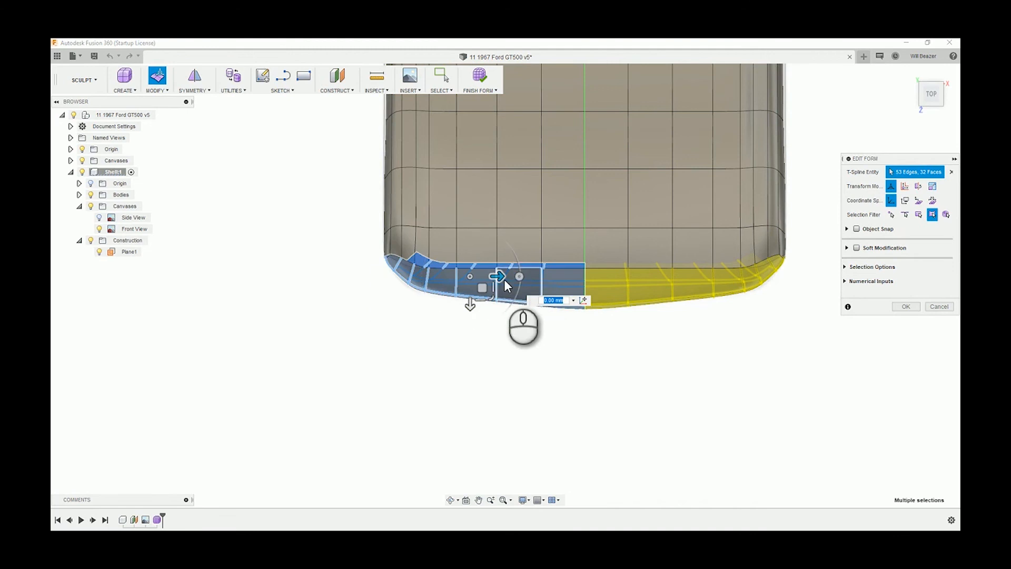
drag(504, 278, 511, 281)
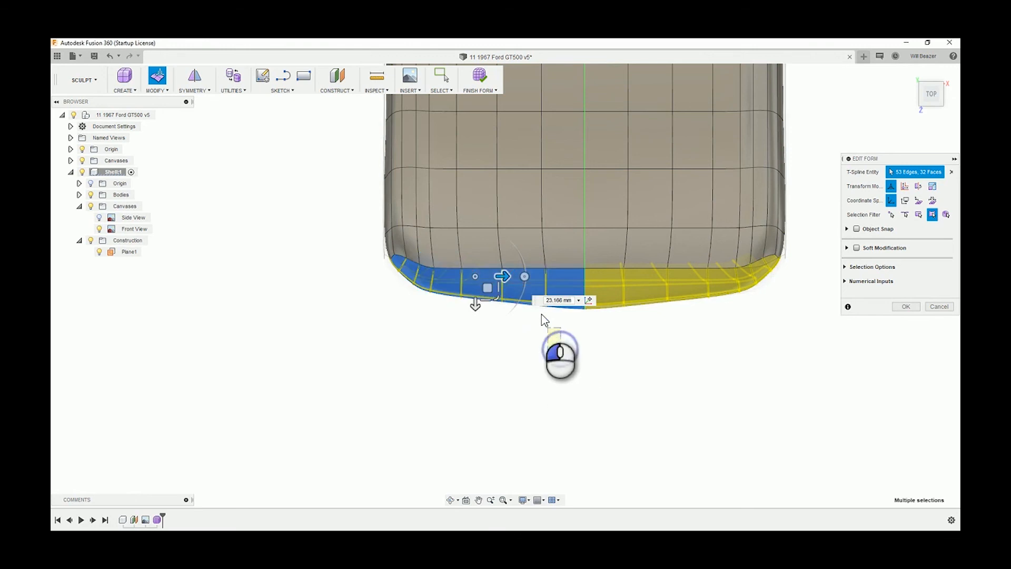
- Extend the selection rearward one face row at a time, shifting it toward the centreline by about 16.8 mm and then about 8.4 mm
drag(561, 349, 385, 247)
drag(503, 266, 508, 268)
drag(565, 354, 373, 207)
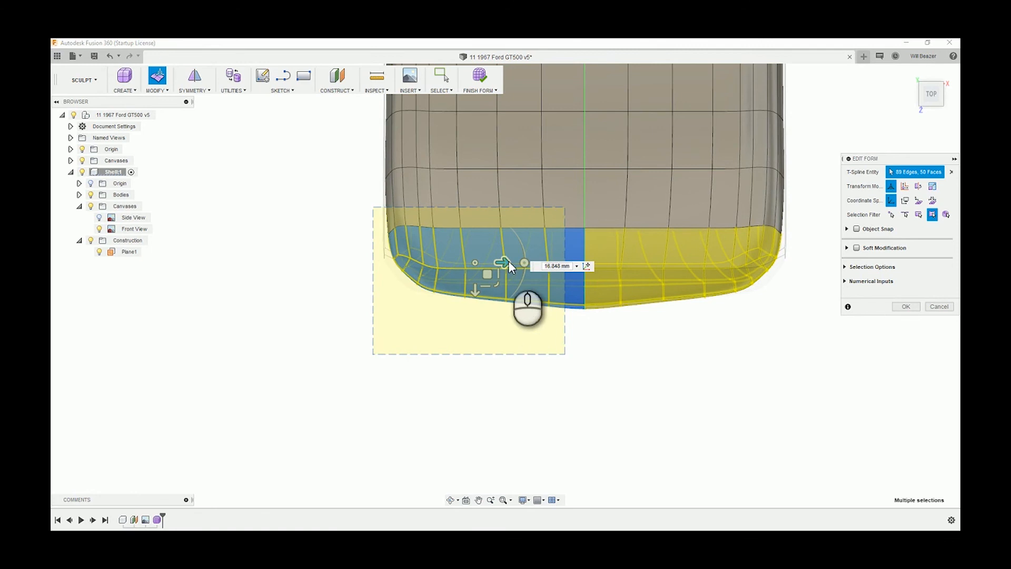
drag(501, 242, 504, 245)
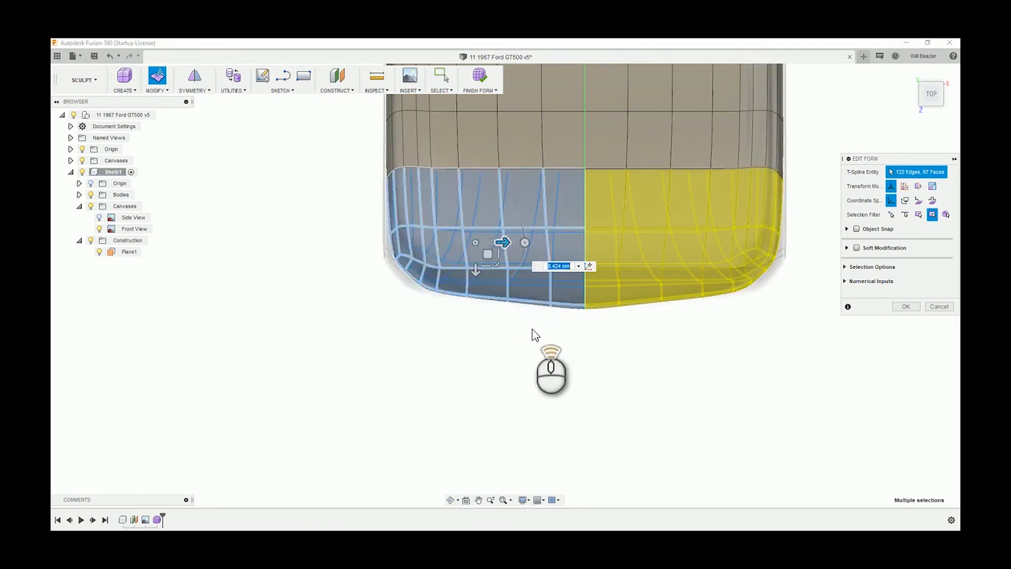
- Extend the selection to 84 faces and shift it about 7.6 mm inward, repeat slightly with one more row behind, and clear the selection
scroll(533, 333, down, 5)
scroll(519, 288, up, 3)
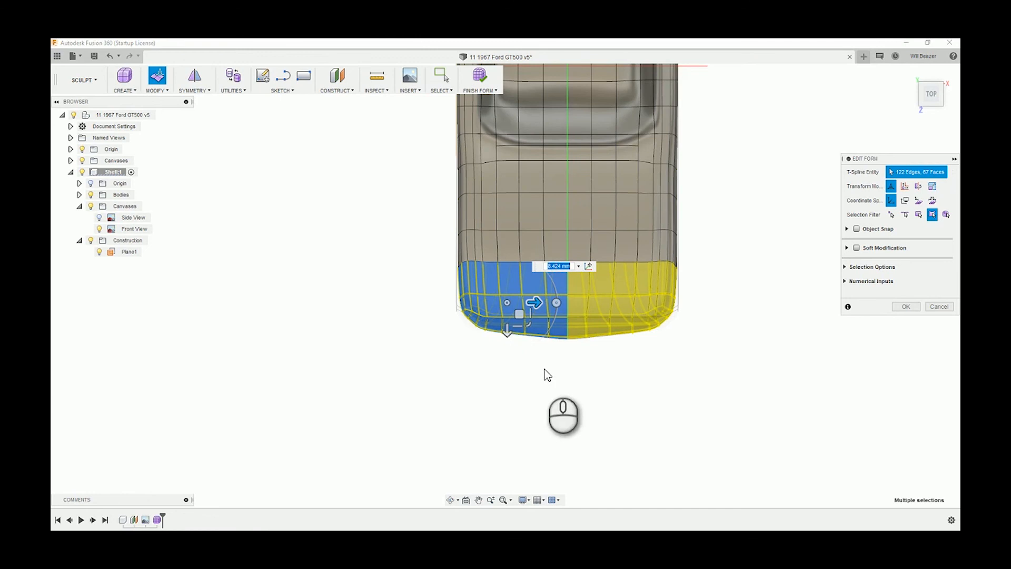
mouse_move(543, 368)
mouse_down()
mouse_move(523, 248)
mouse_move(443, 236)
mouse_up()
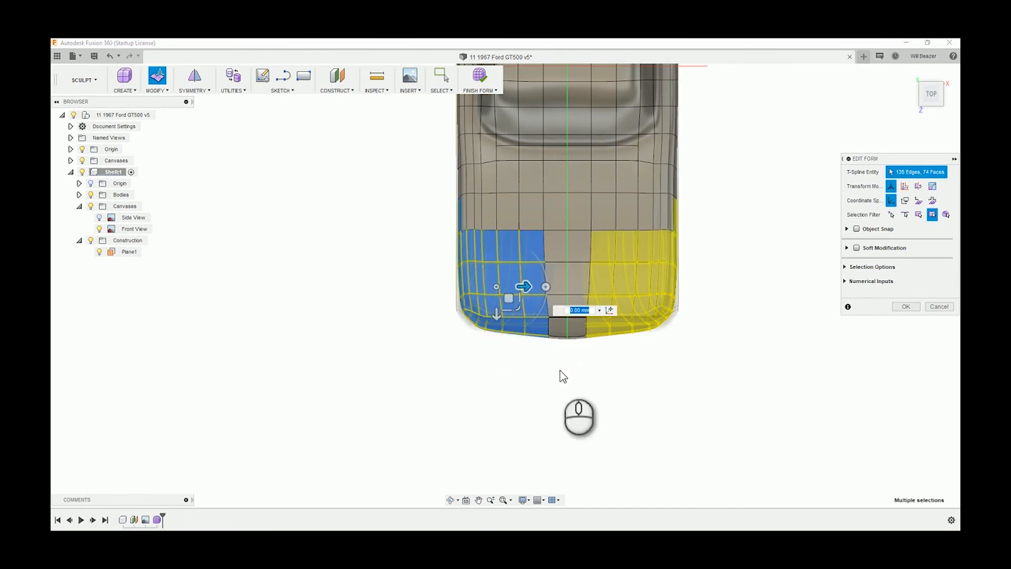
drag(560, 370, 457, 245)
drag(540, 297, 541, 297)
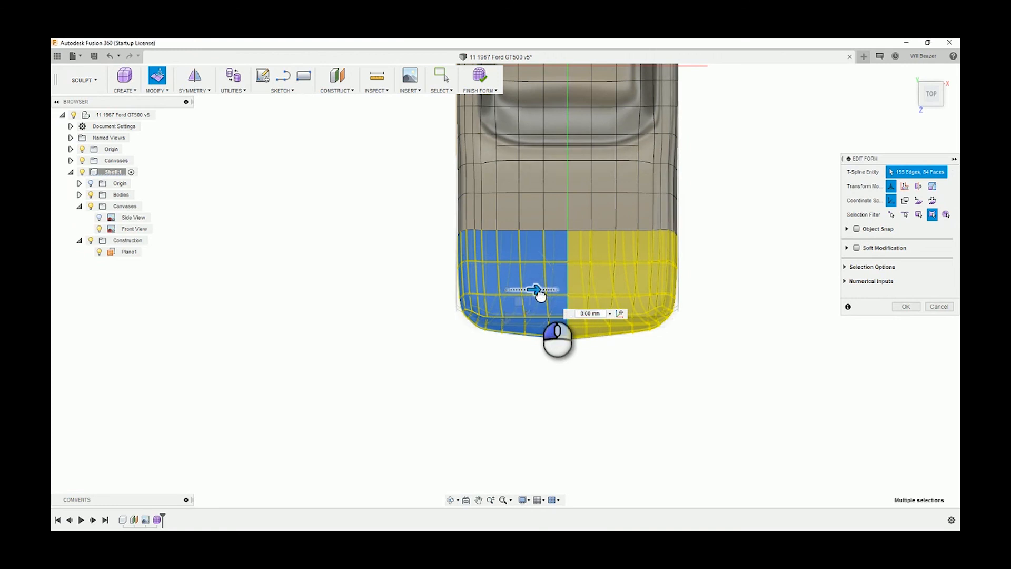
drag(541, 297, 542, 295)
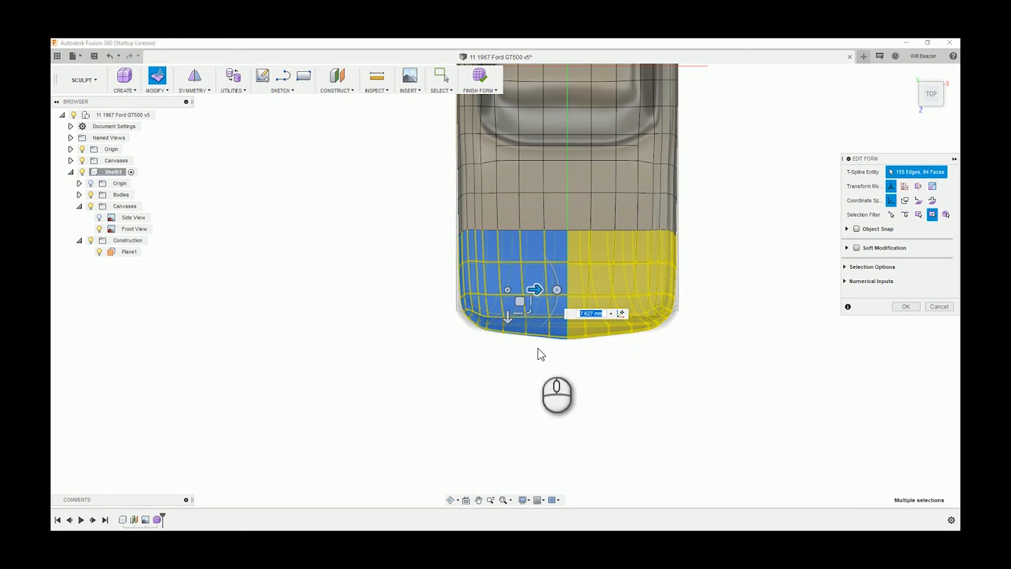
mouse_move(552, 348)
mouse_down()
mouse_move(528, 210)
mouse_move(443, 201)
mouse_up()
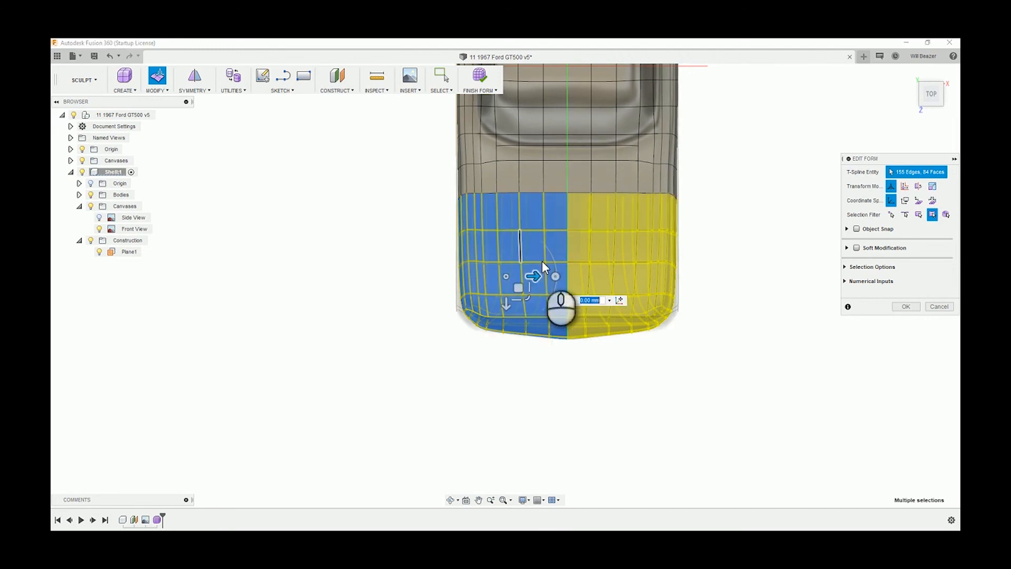
drag(535, 275, 537, 277)
click(492, 420)
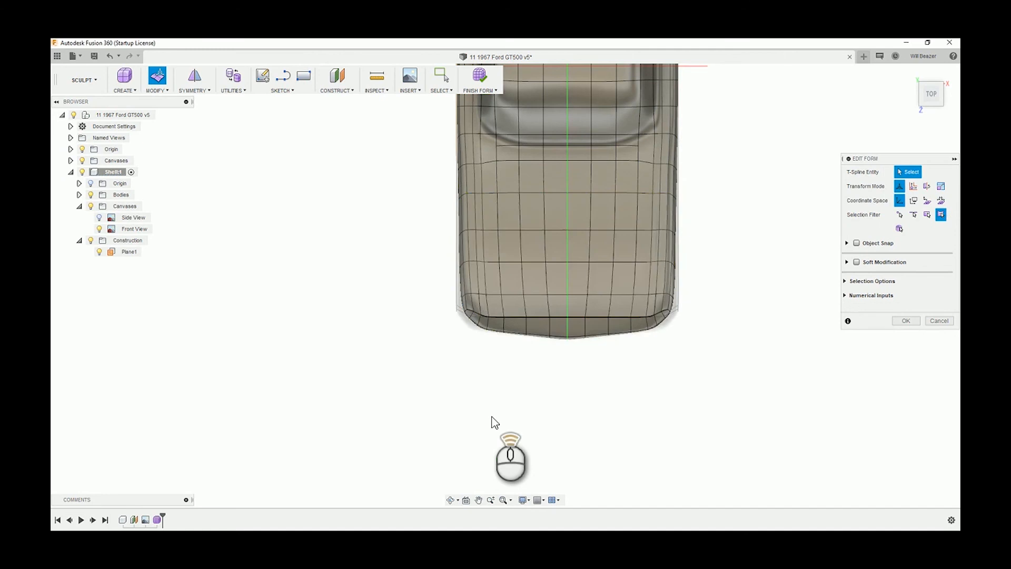
- Show the Side View canvas, hide the Front View canvas, and compare the body profile with the photo from the left
scroll(495, 423, down, 3)
shift+middle_drag(500, 380, 584, 311)
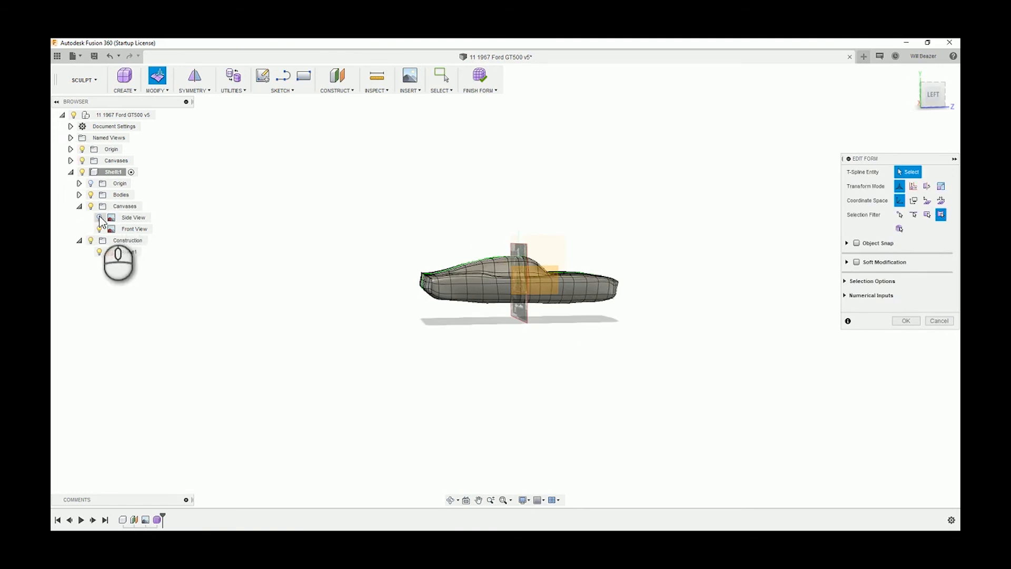
click(99, 218)
click(99, 229)
click(932, 95)
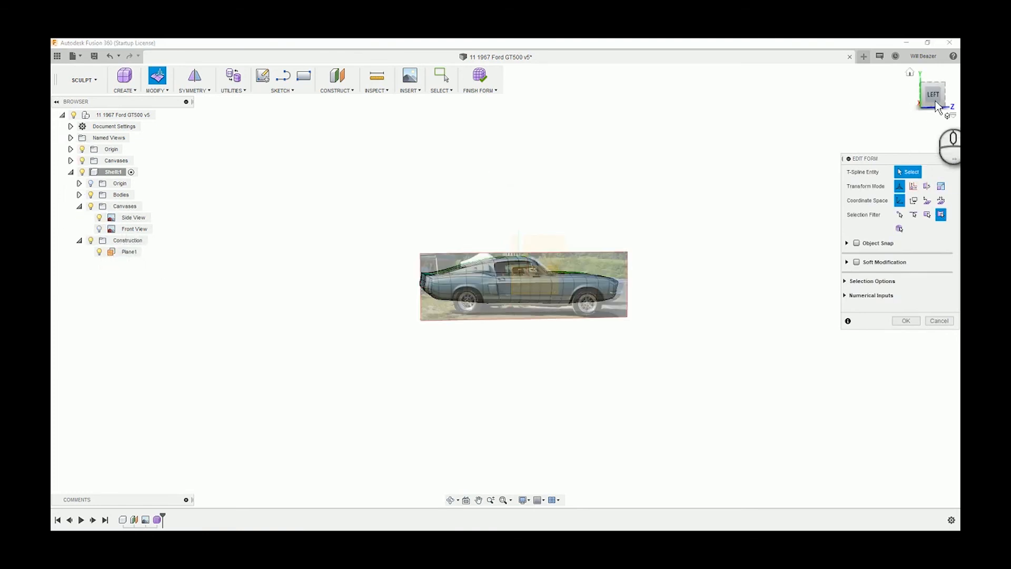
scroll(634, 295, up, 6)
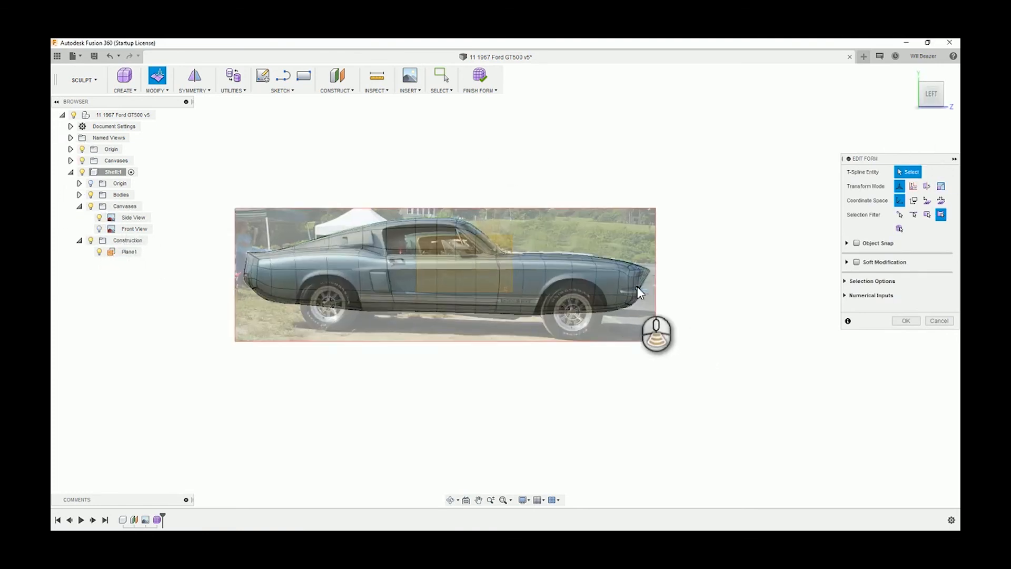
scroll(352, 270, down, 3)
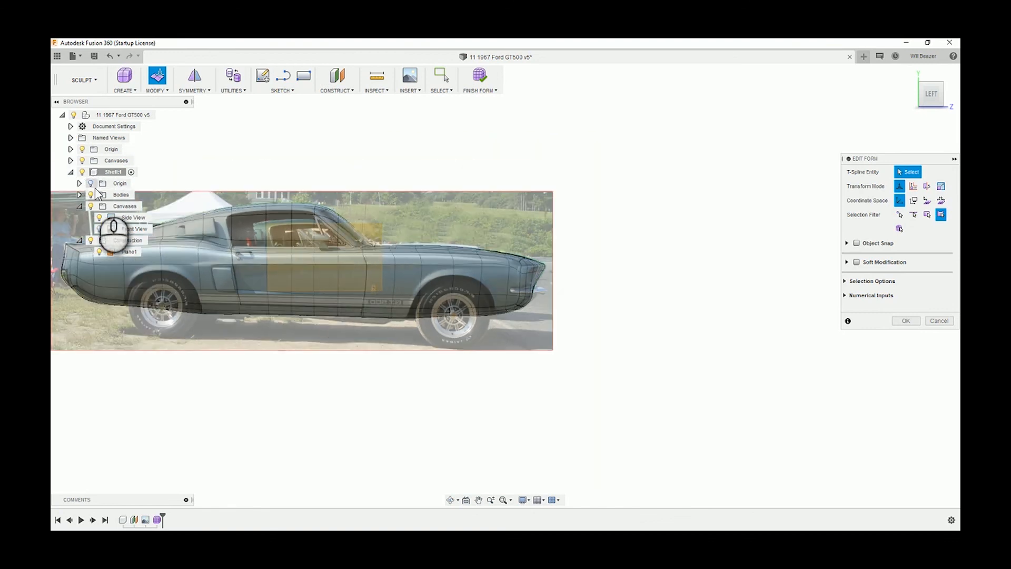
click(99, 217)
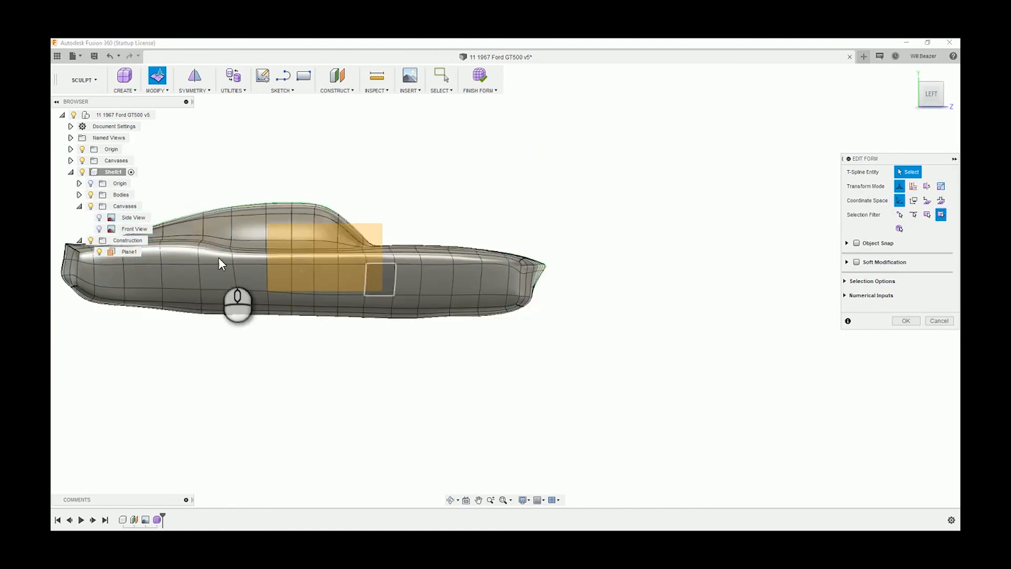
click(98, 218)
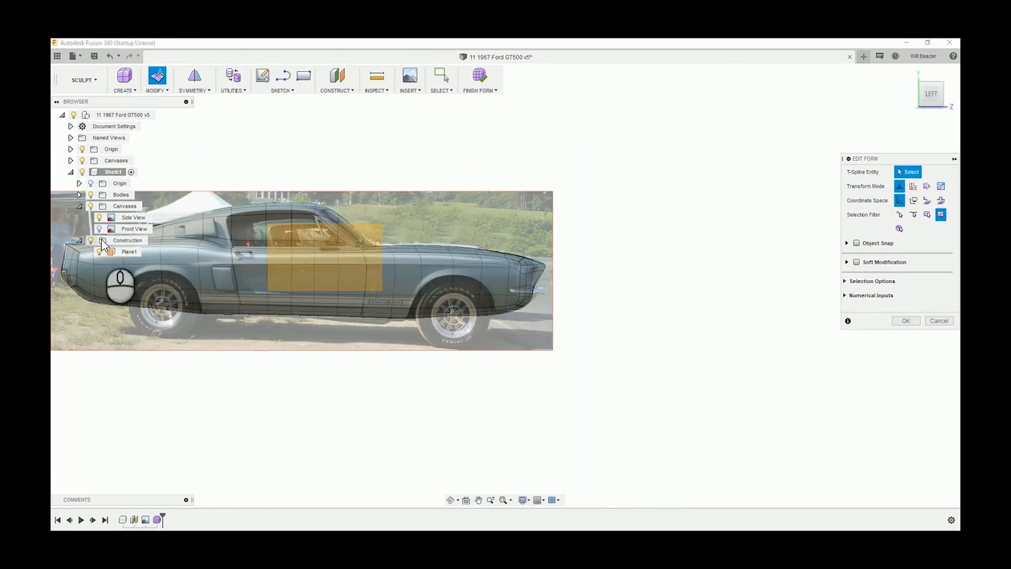
- Hide the construction plane Plane1 and collapse the Construction and Canvases folders of the Shell component
click(80, 240)
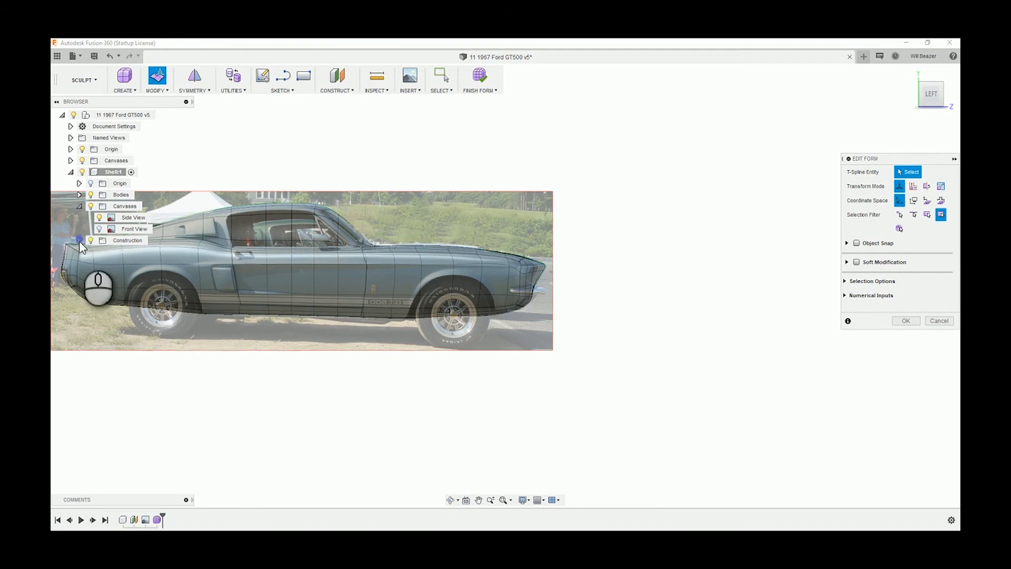
click(79, 240)
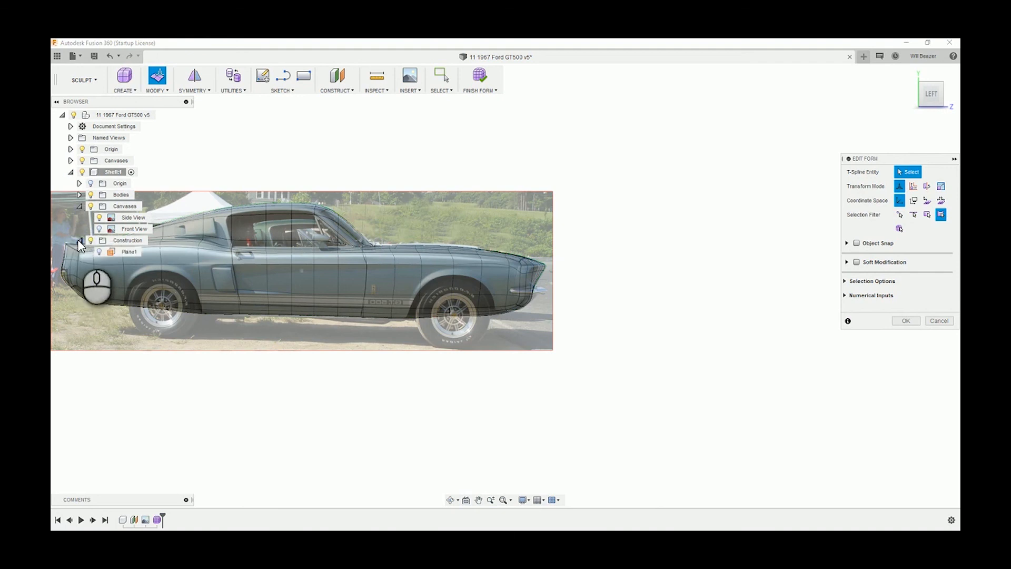
click(71, 172)
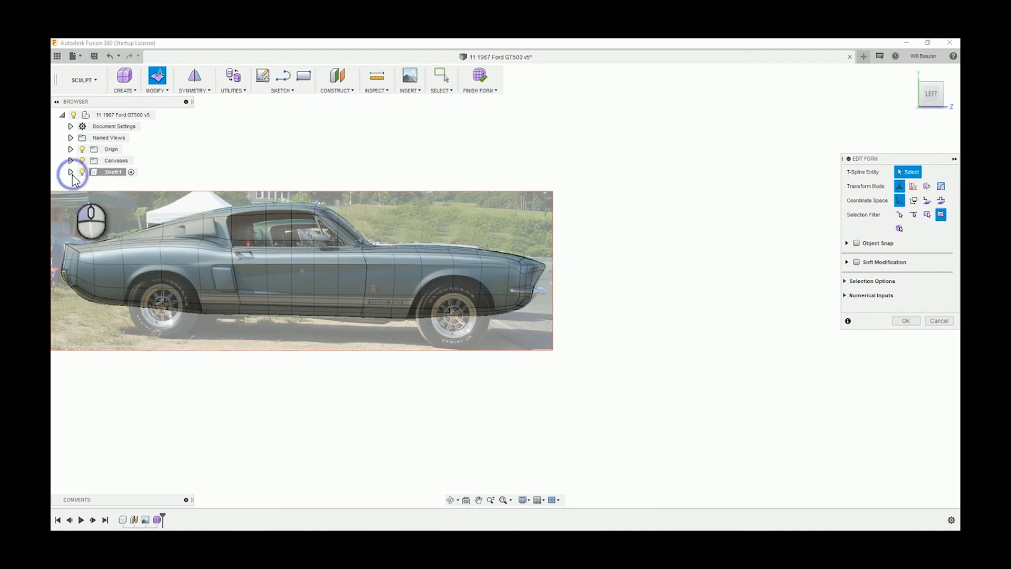
click(71, 173)
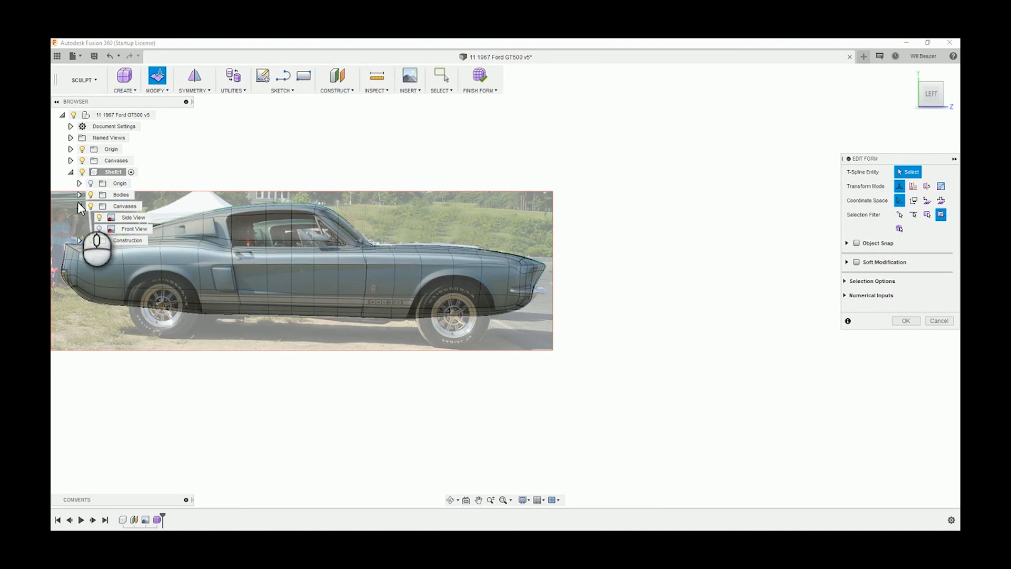
click(81, 207)
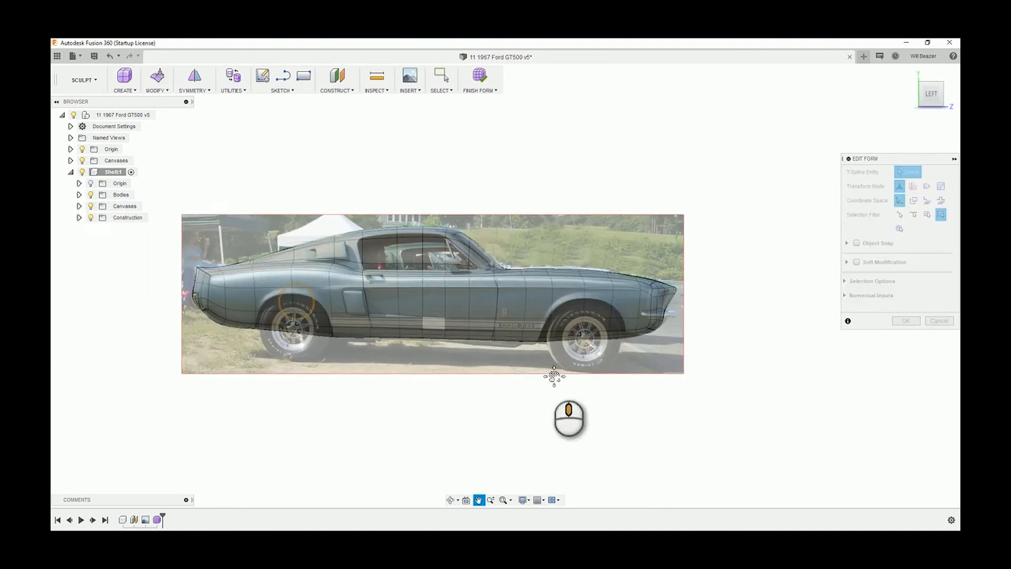